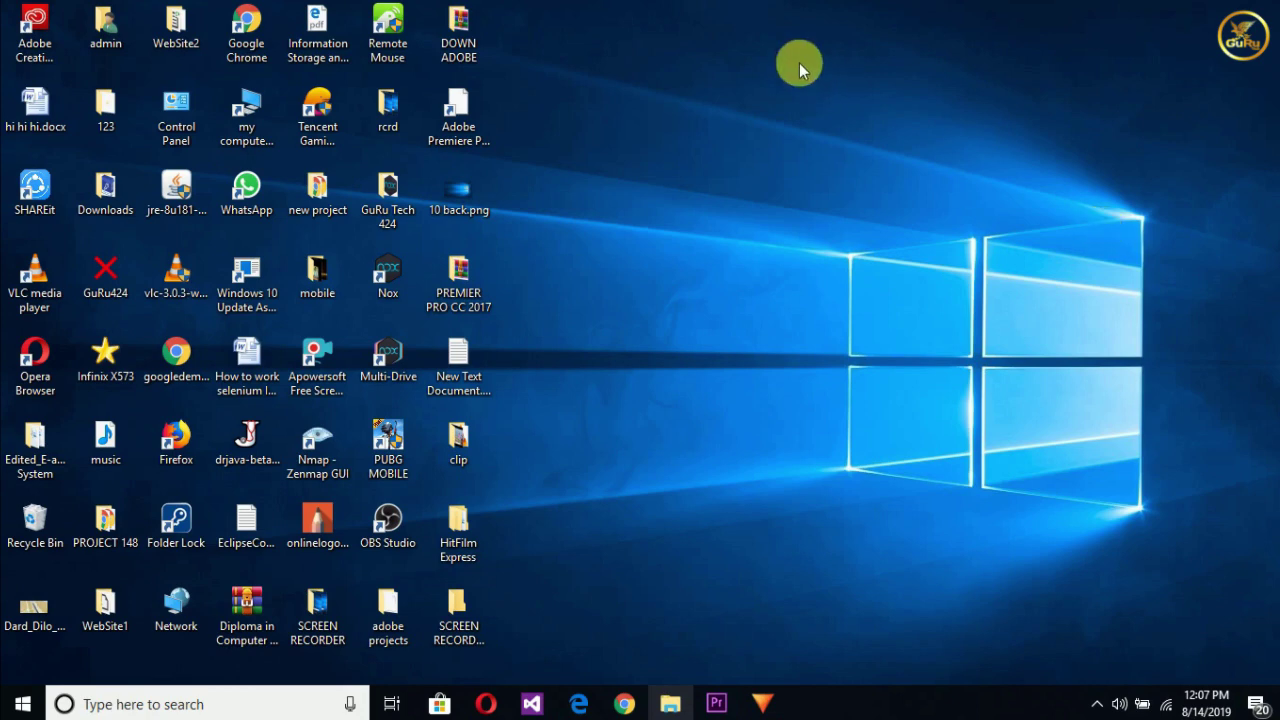
- Refresh the desktop twice from its right-click menu
{"action": "right_click", "coordinate": [799, 63]}
{"action": "left_click", "coordinate": [909, 120]}
{"action": "right_click", "coordinate": [909, 120]}
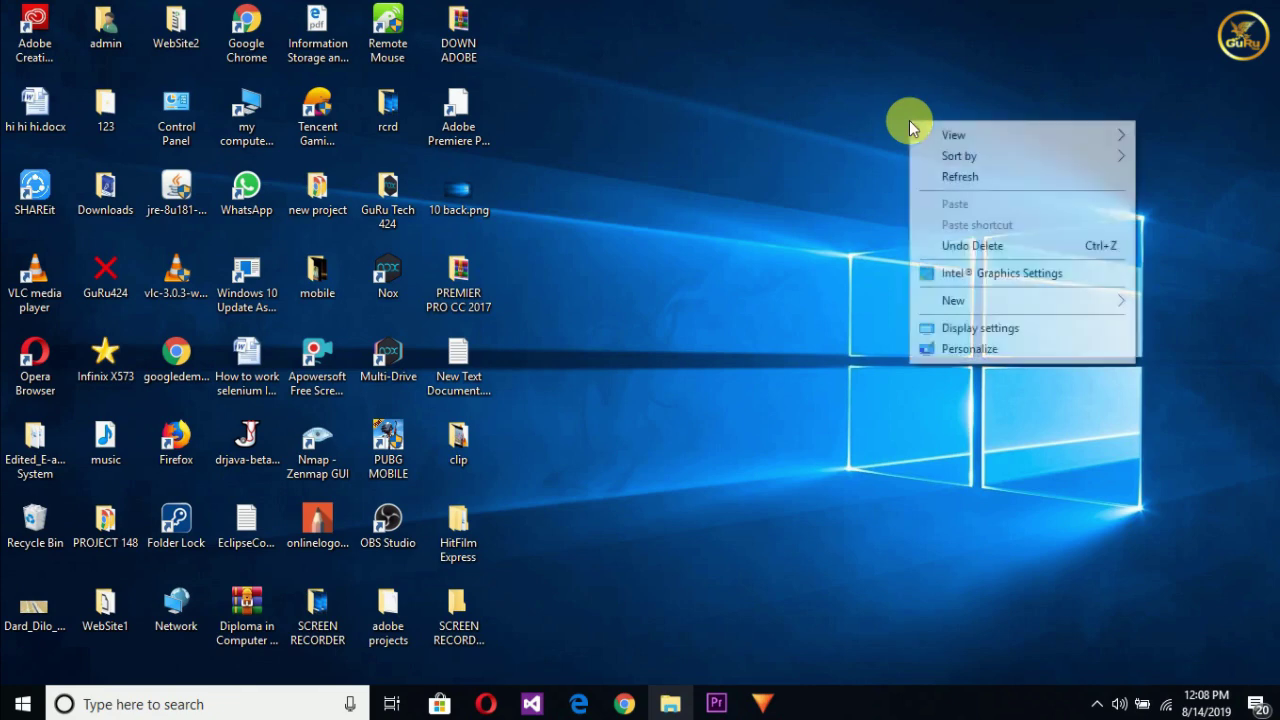
{"action": "left_click", "coordinate": [971, 178]}
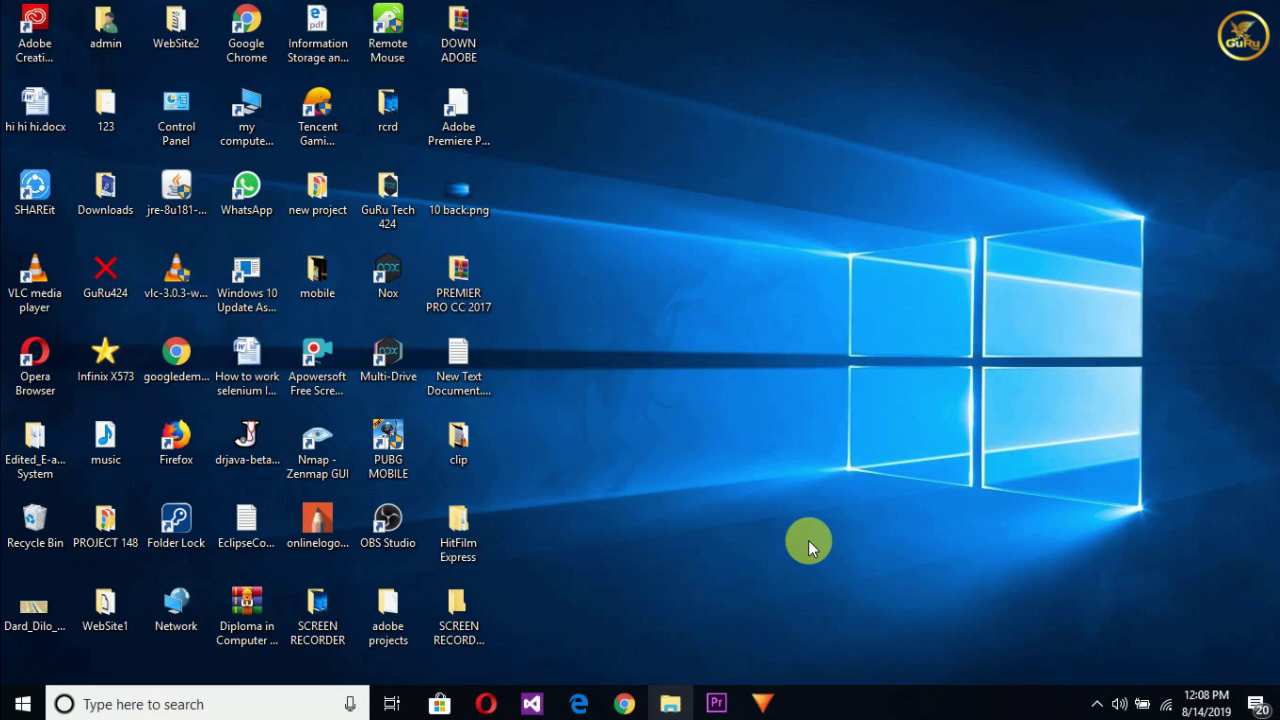
- Restore HitFilm and use Save As to save the project as 'mars elian'
{"action": "left_click", "coordinate": [765, 698]}
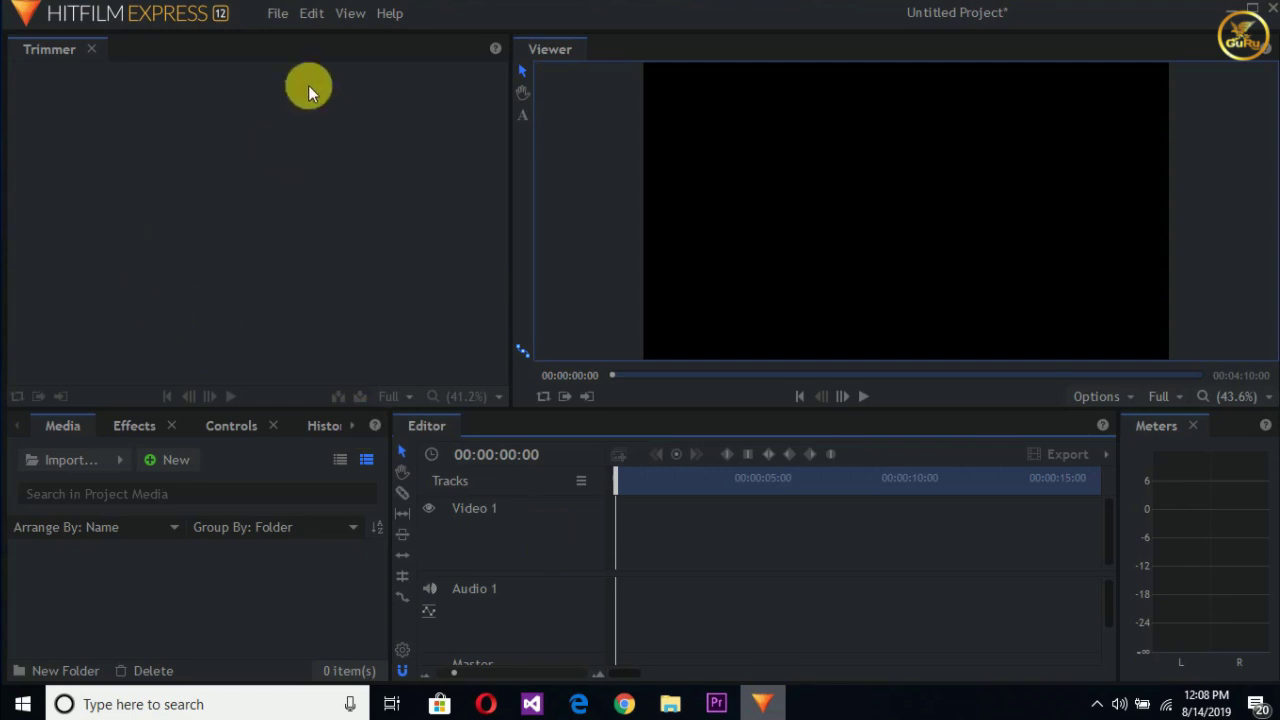
{"action": "left_click", "coordinate": [280, 24]}
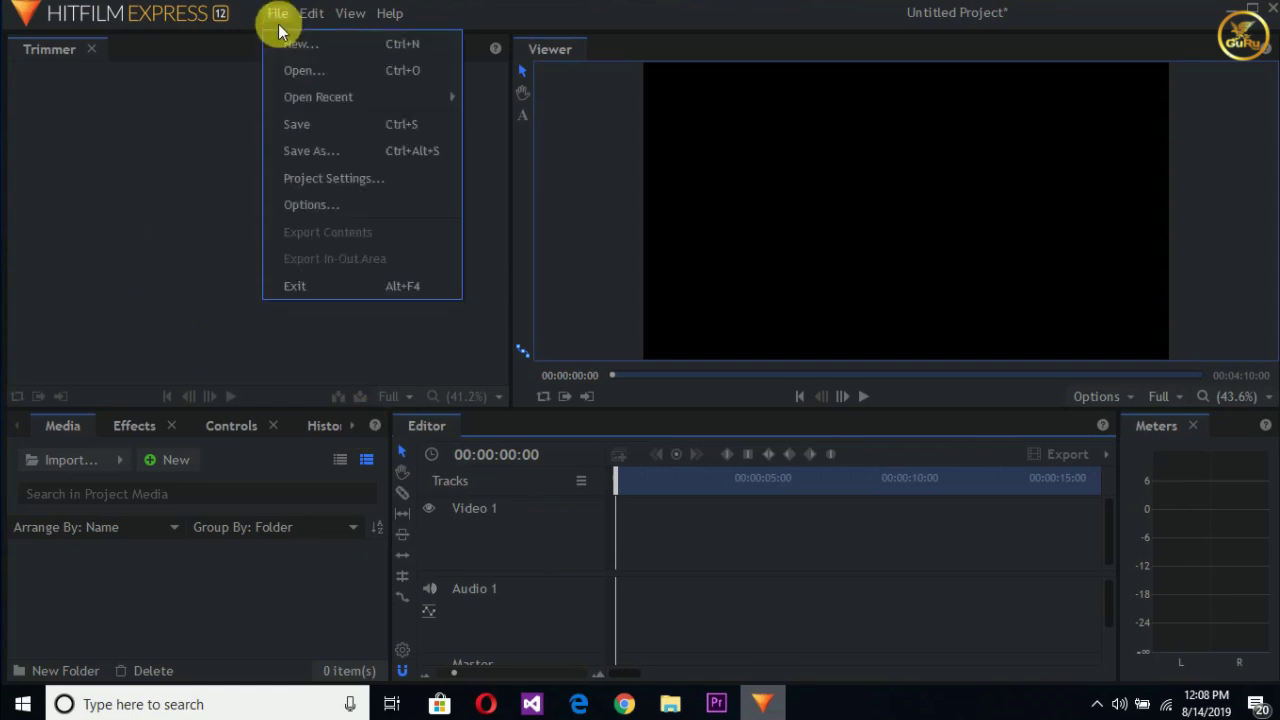
{"action": "left_click", "coordinate": [329, 120]}
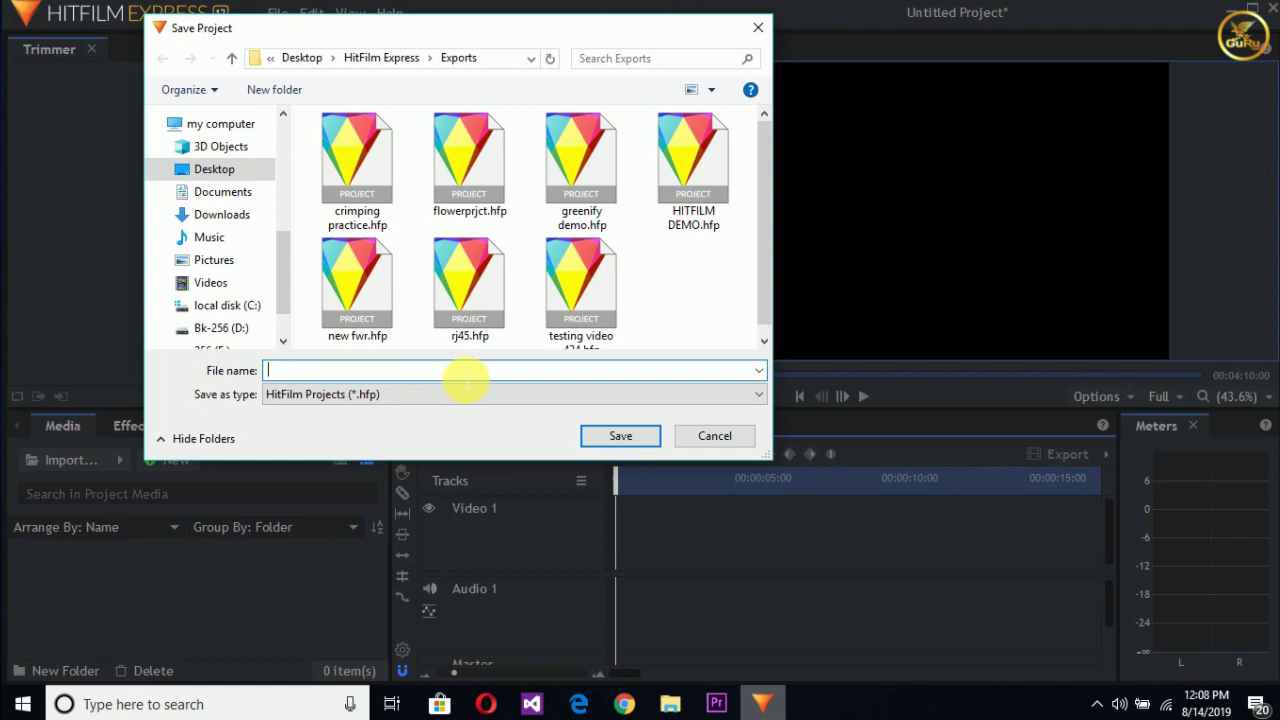
{"action": "type", "text": "mars "}
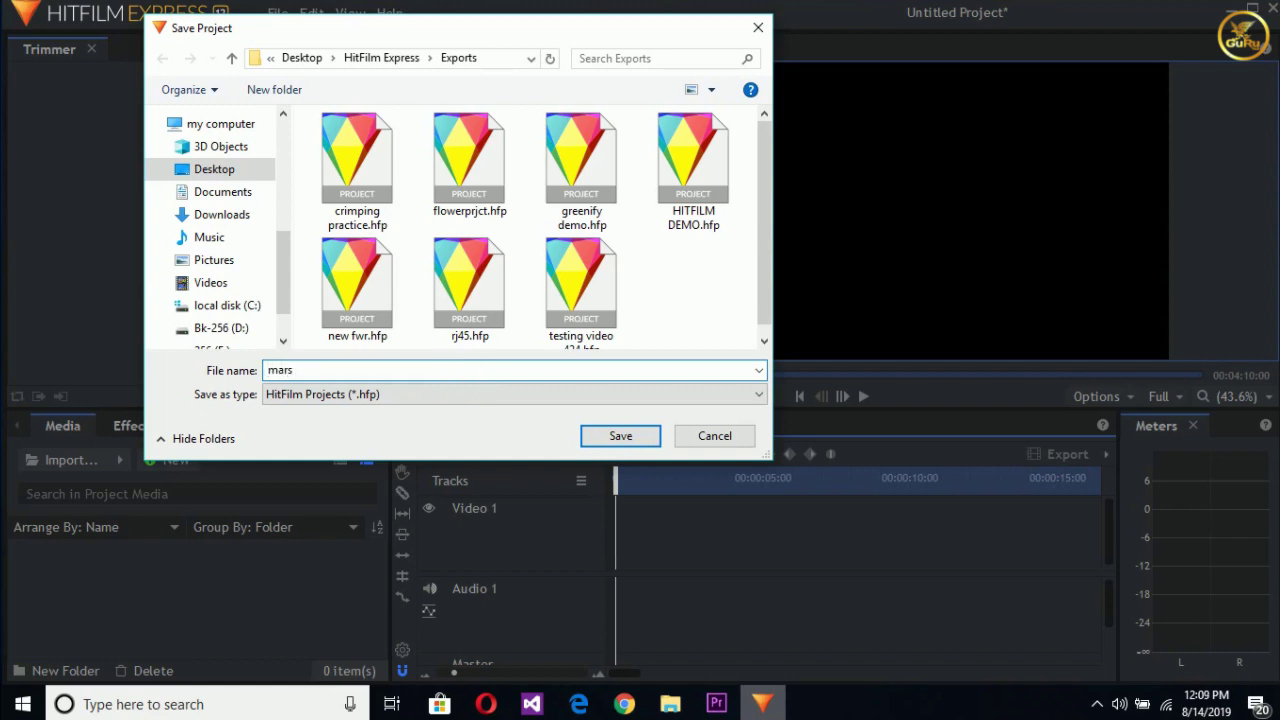
{"action": "type", "text": "elian"}
{"action": "key", "text": "Return"}
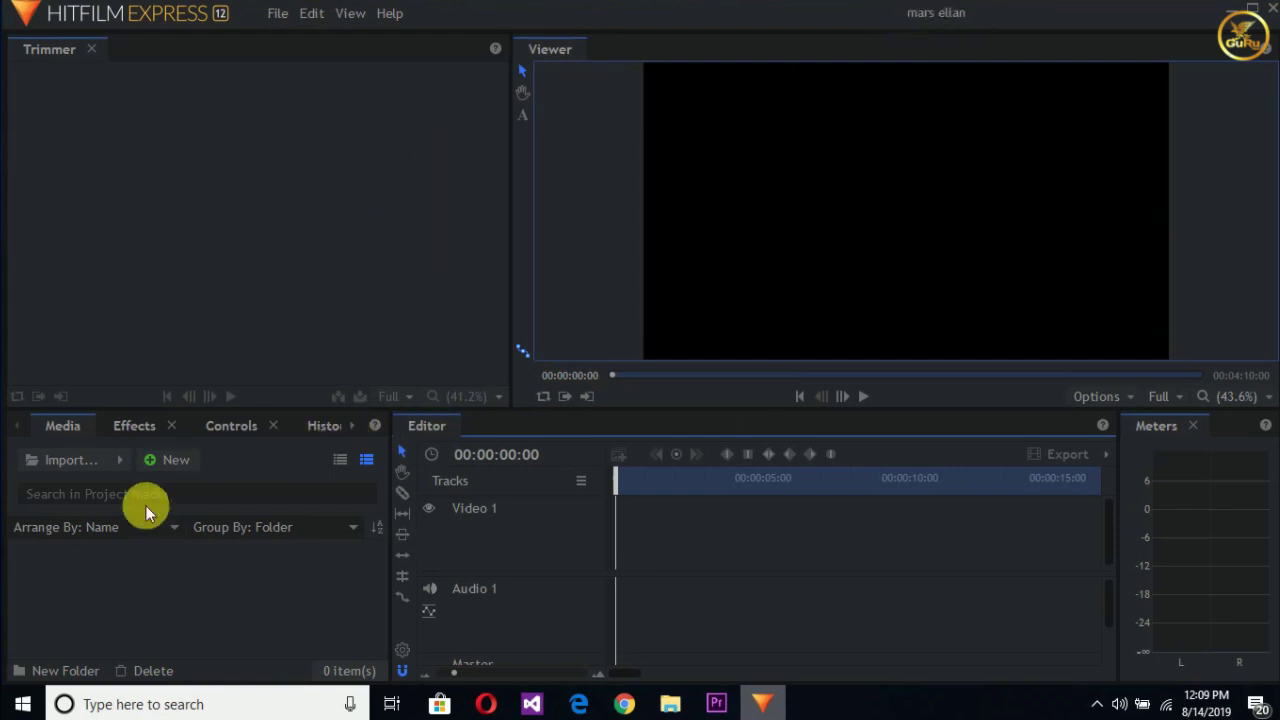
- Import the Mars rover photo into the project media
{"action": "left_click", "coordinate": [65, 462]}
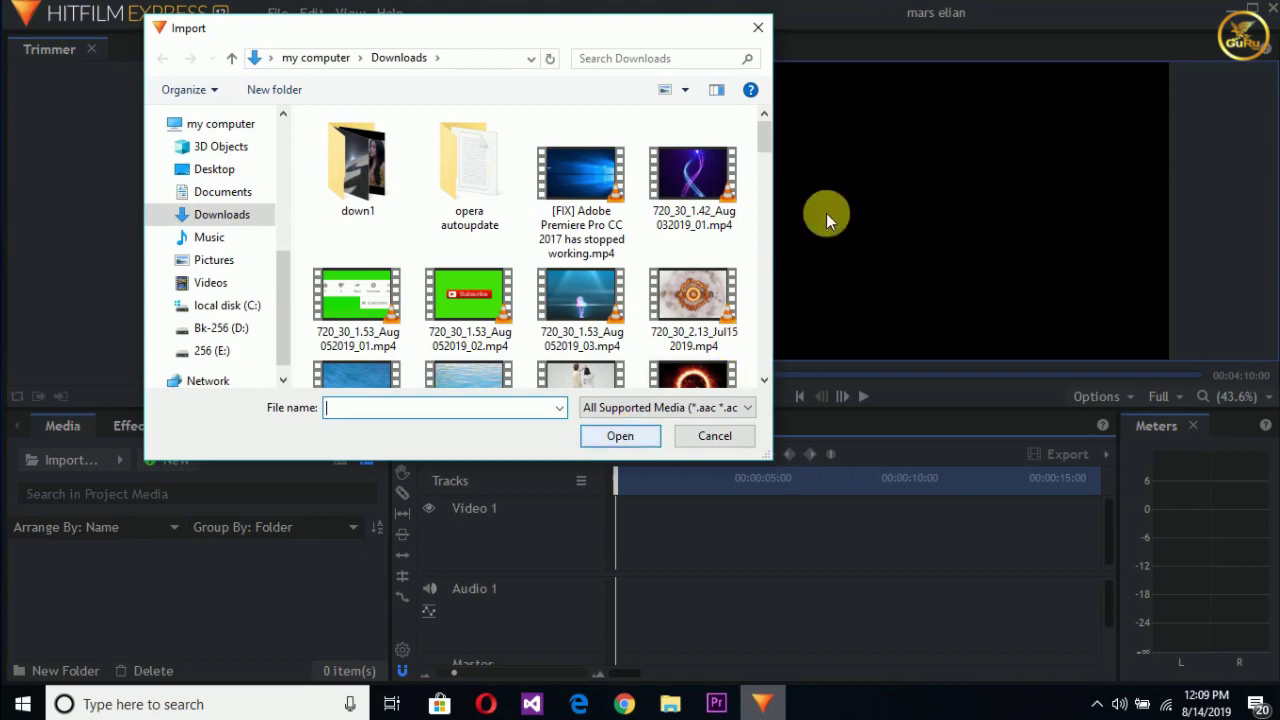
{"action": "scroll", "coordinate": [764, 138], "scroll_direction": "down", "scroll_amount": 1}
{"action": "left_click_drag", "start_coordinate": [764, 138], "coordinate": [762, 332]}
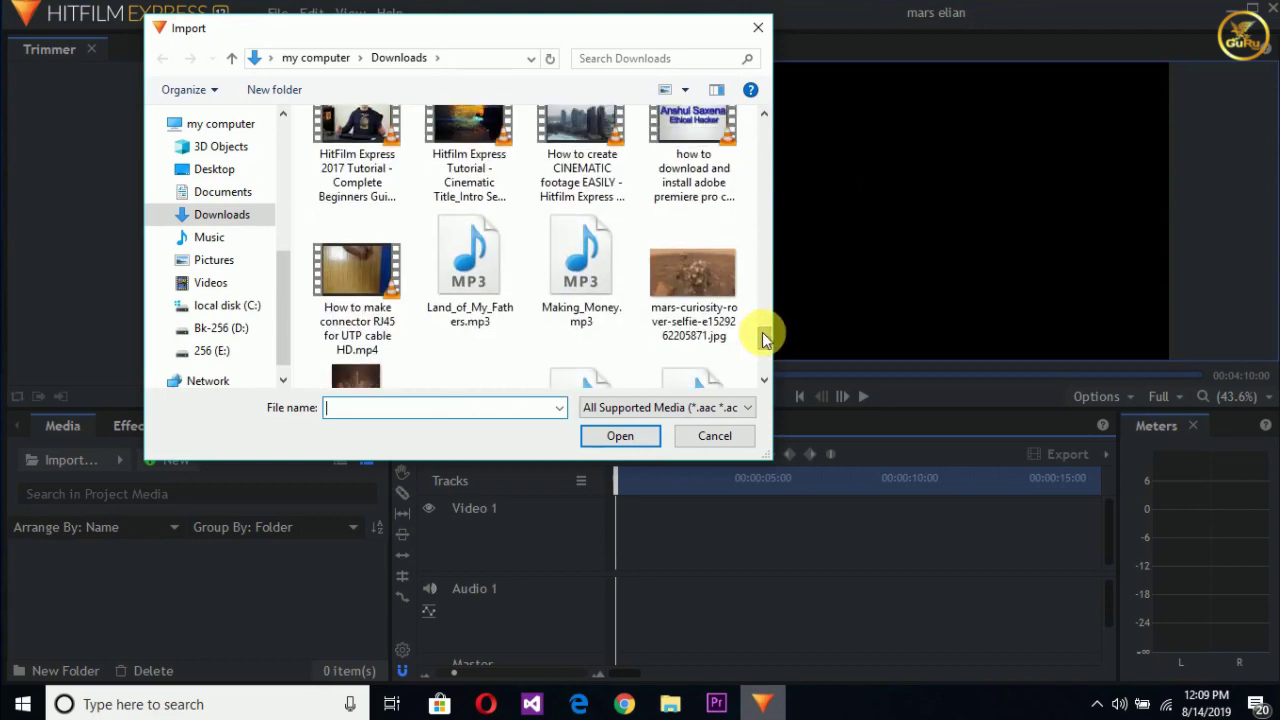
{"action": "left_click_drag", "start_coordinate": [698, 272], "coordinate": [182, 613]}
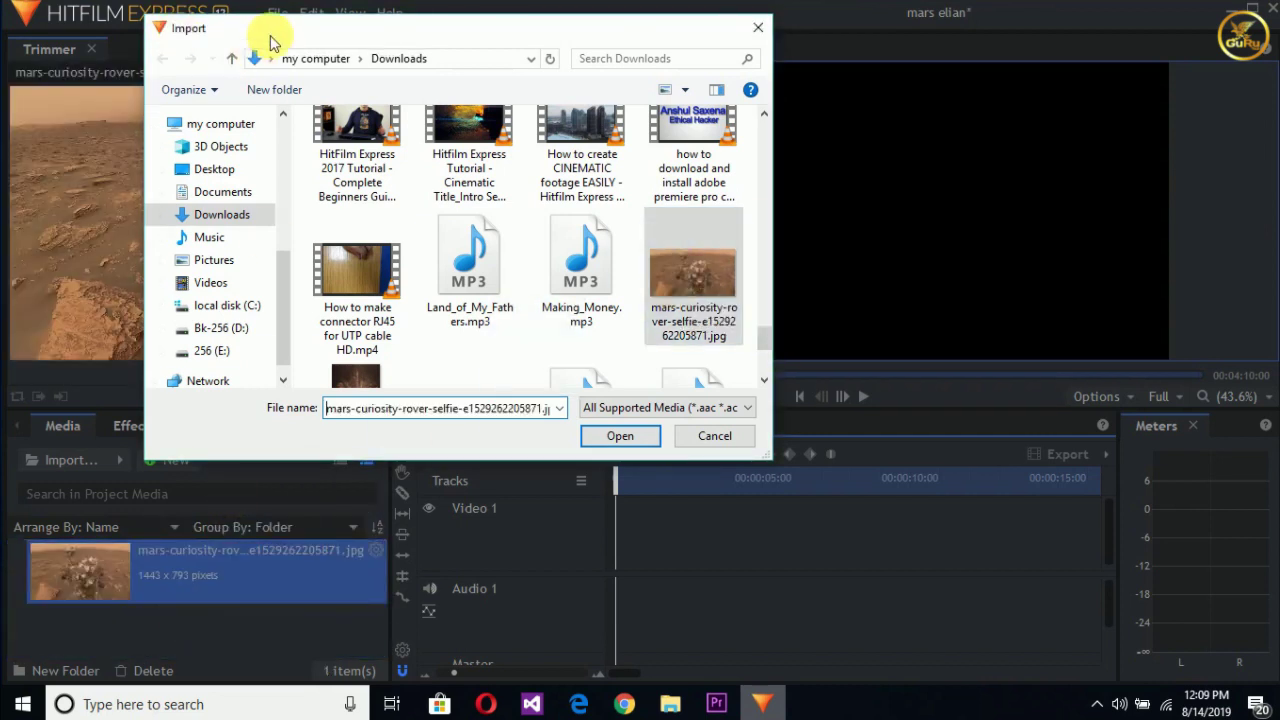
{"action": "left_click_drag", "start_coordinate": [268, 36], "coordinate": [680, 62]}
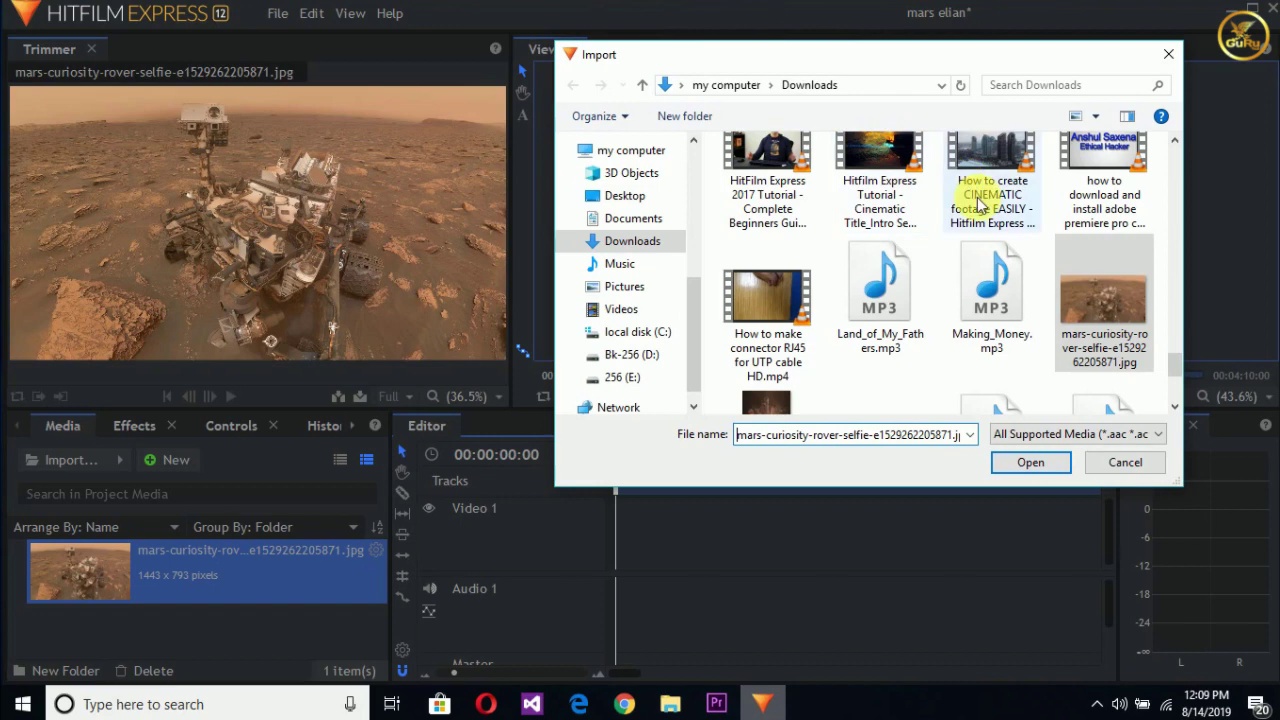
- Drag the two green-screen alien clips into the media bin
{"action": "scroll", "coordinate": [975, 205], "scroll_direction": "up", "scroll_amount": 1}
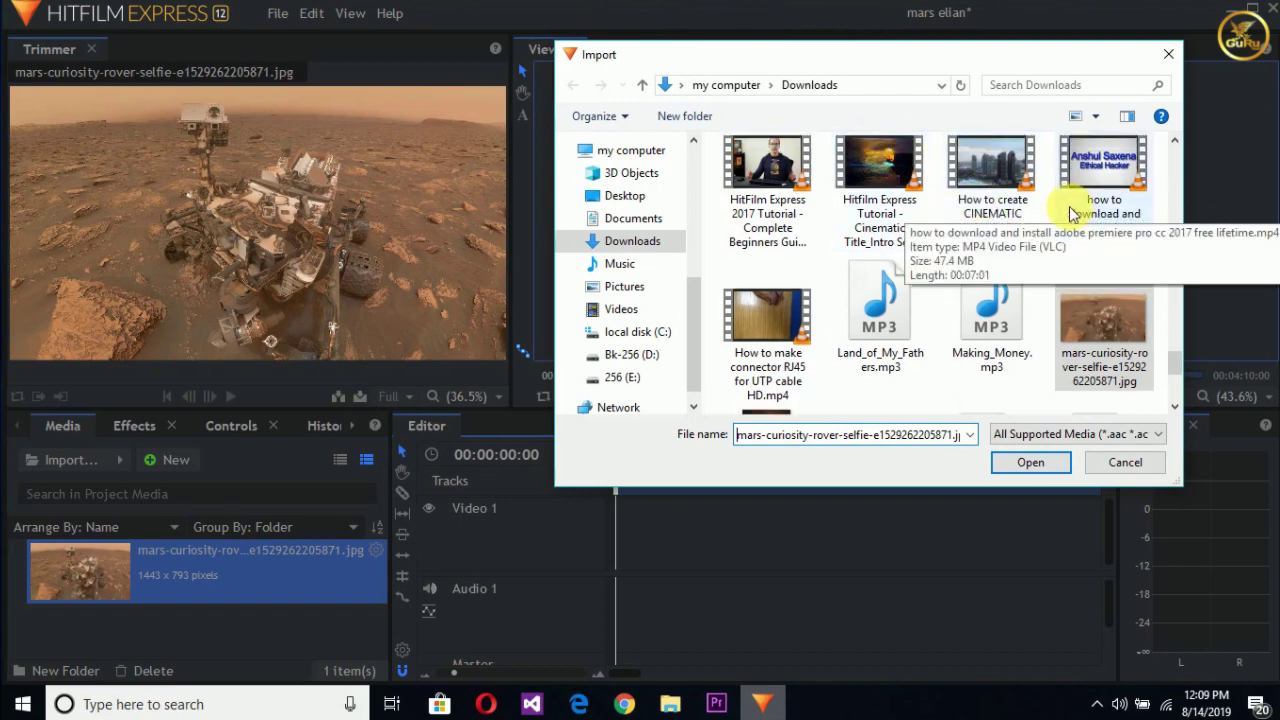
{"action": "scroll", "coordinate": [1069, 206], "scroll_direction": "up", "scroll_amount": 3}
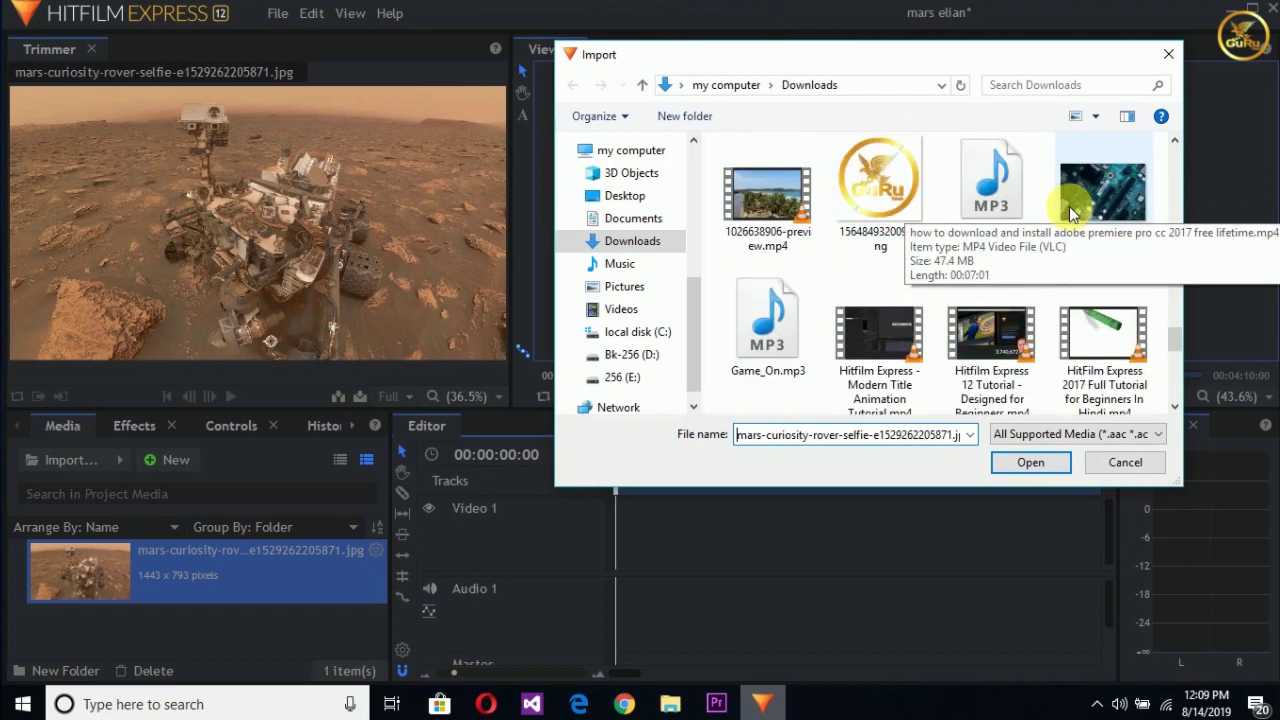
{"action": "scroll", "coordinate": [1069, 206], "scroll_direction": "up", "scroll_amount": 5}
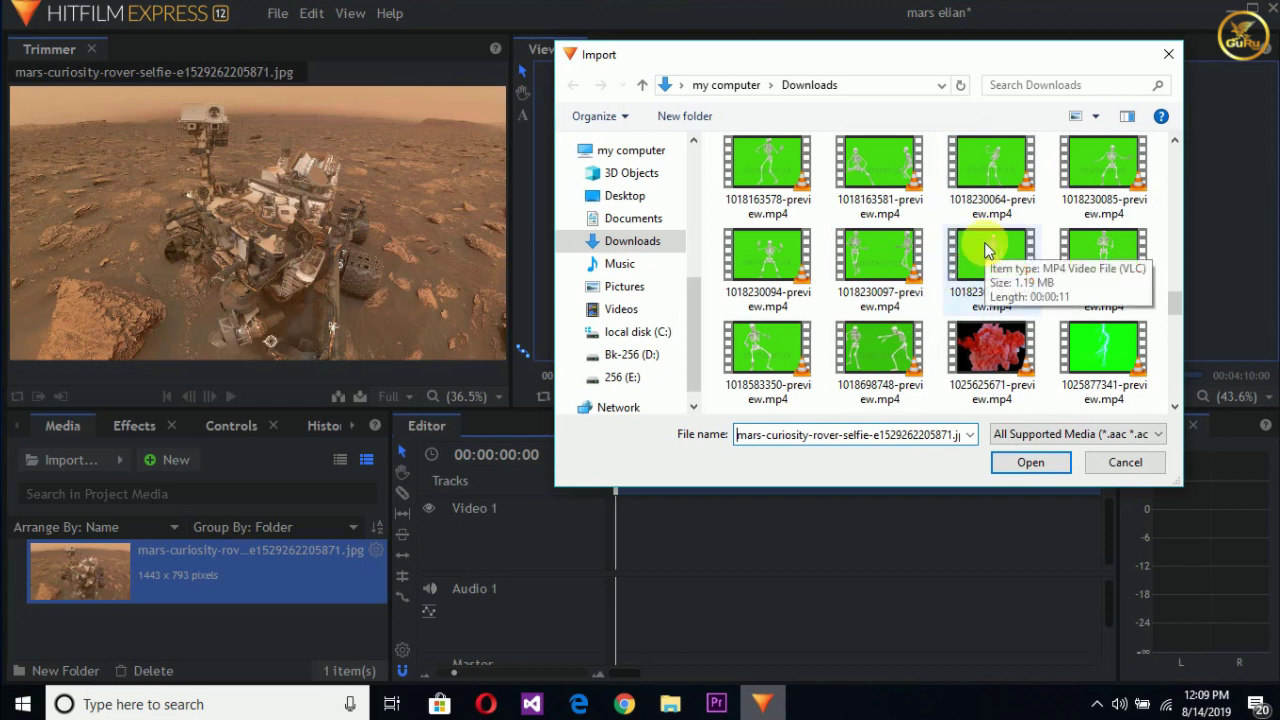
{"action": "scroll", "coordinate": [1173, 283], "scroll_direction": "down", "scroll_amount": 3}
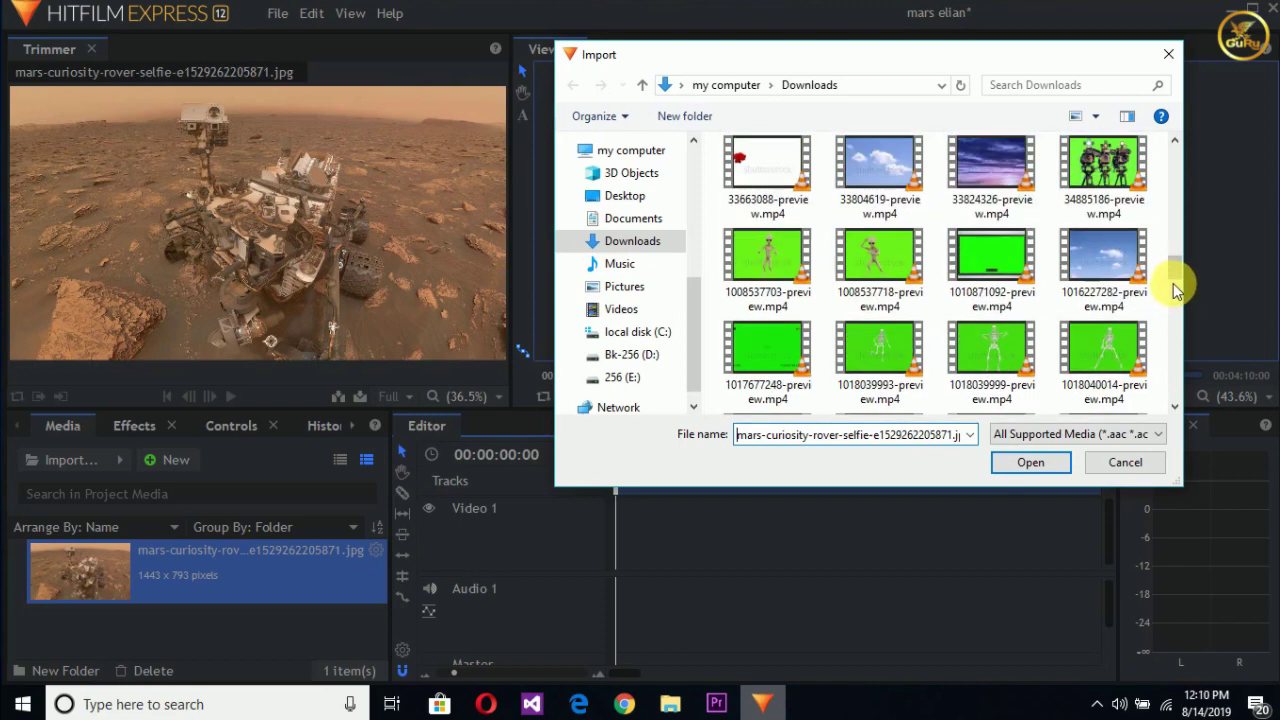
{"action": "scroll", "coordinate": [1173, 280], "scroll_direction": "up", "scroll_amount": 3}
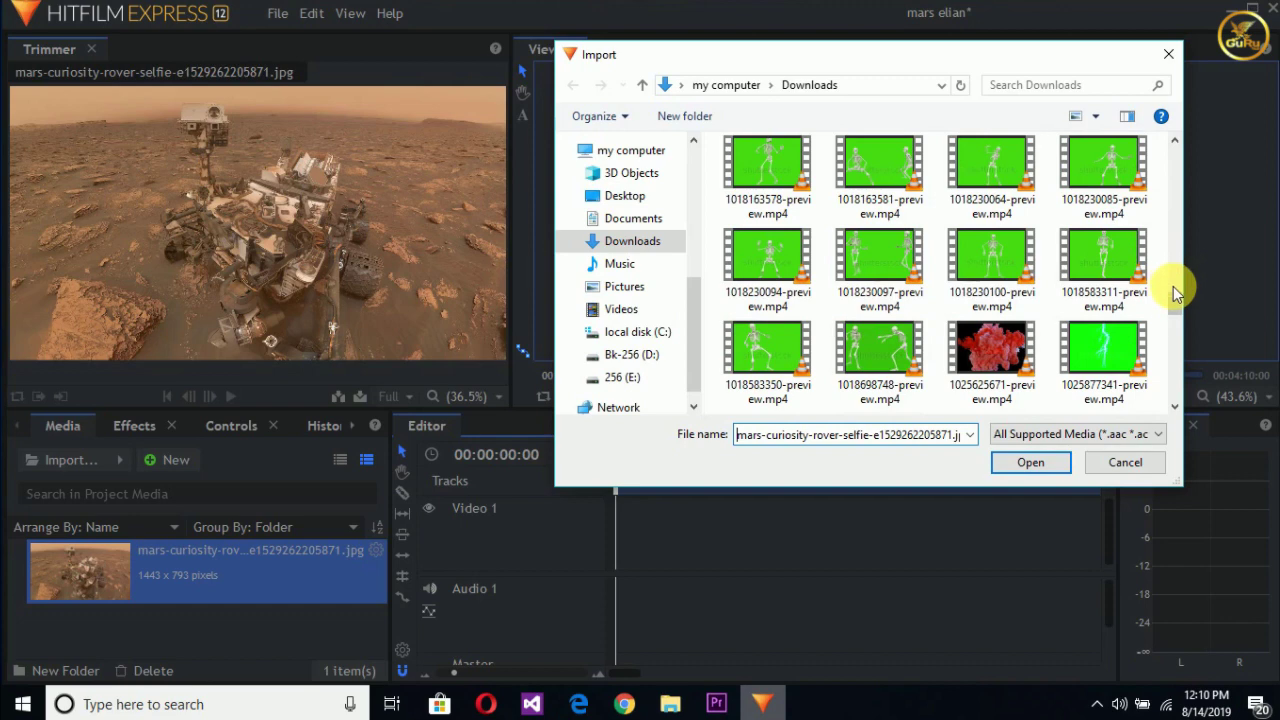
{"action": "left_click_drag", "start_coordinate": [1176, 300], "coordinate": [1174, 266]}
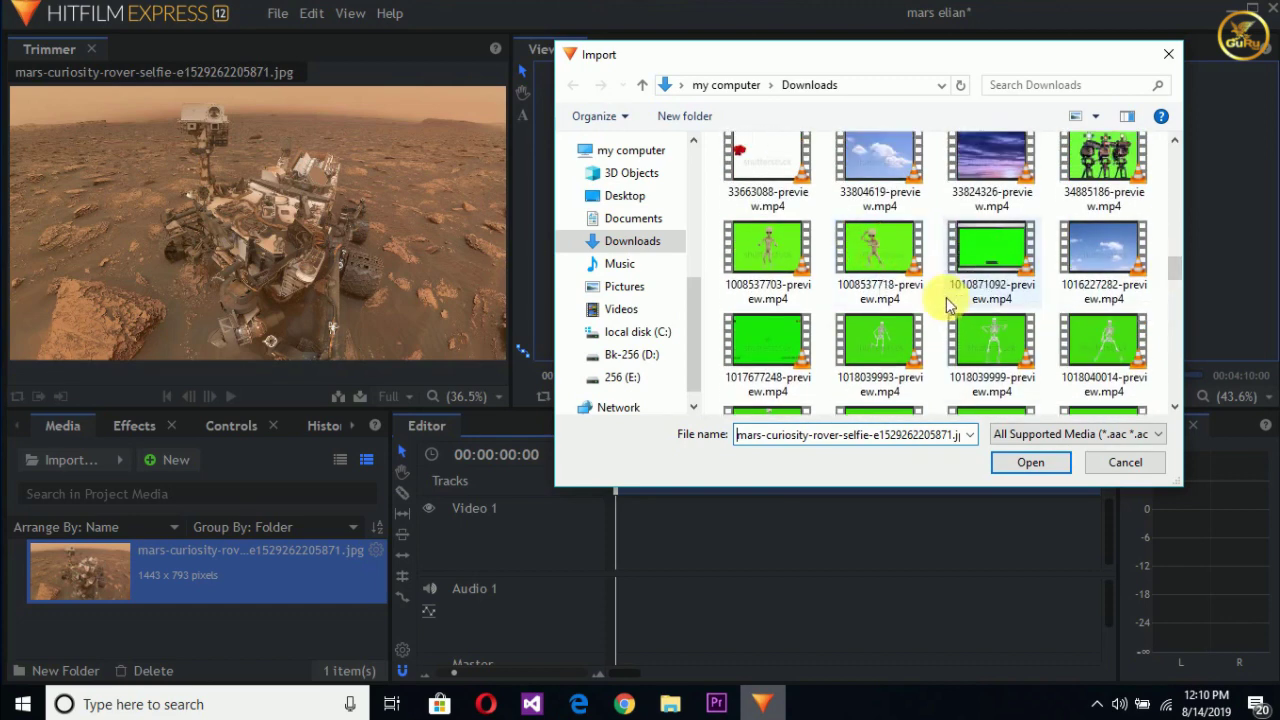
{"action": "left_click_drag", "start_coordinate": [937, 290], "coordinate": [223, 634]}
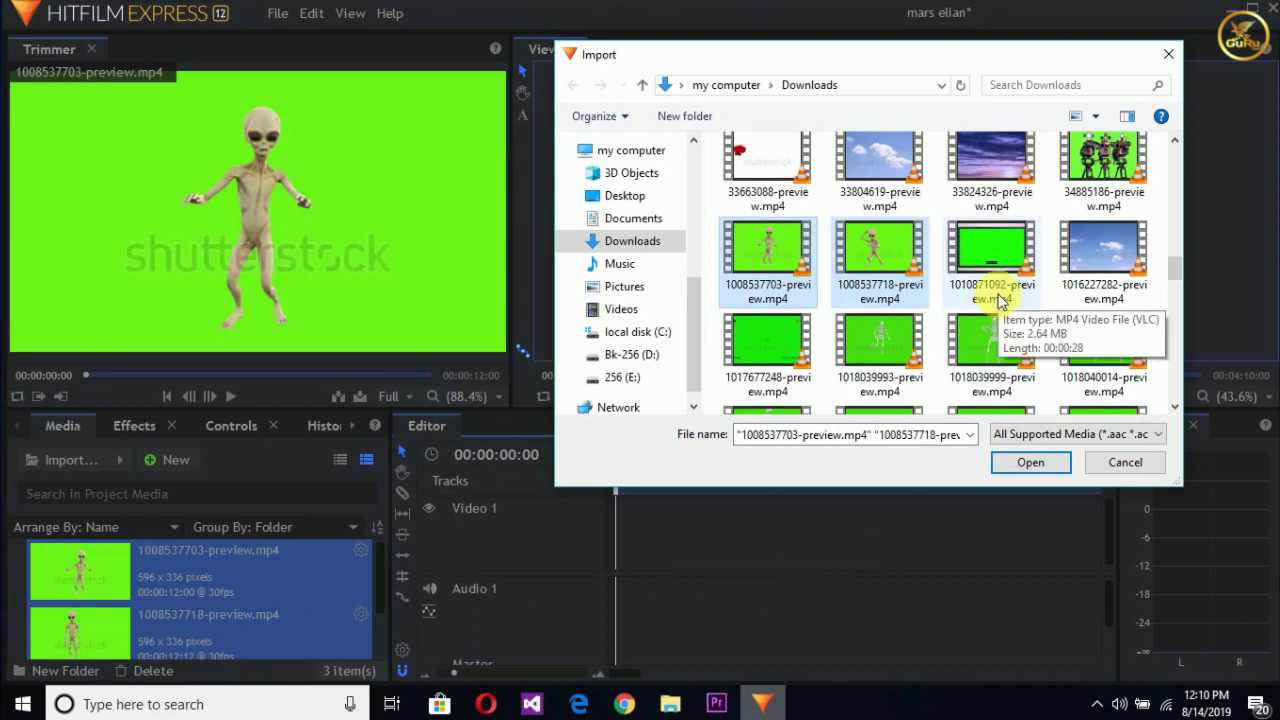
{"action": "scroll", "coordinate": [997, 300], "scroll_direction": "down", "scroll_amount": 5}
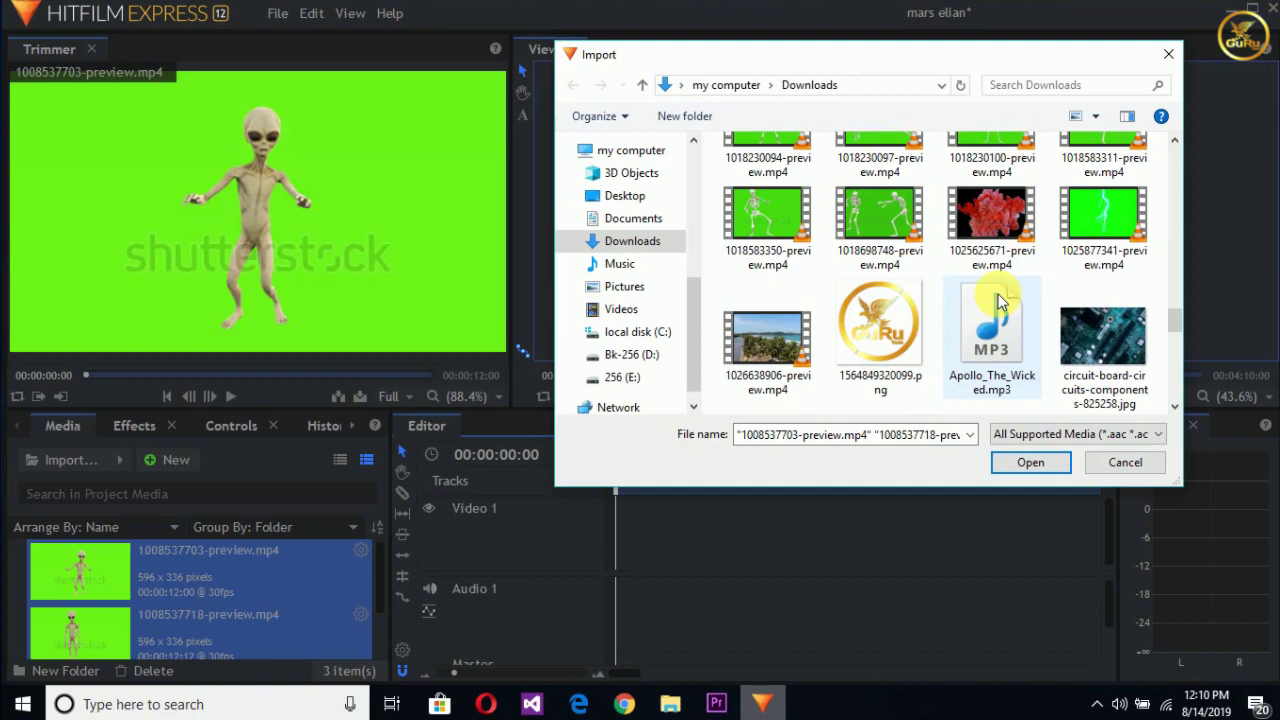
{"action": "left_click_drag", "start_coordinate": [1177, 325], "coordinate": [1174, 266]}
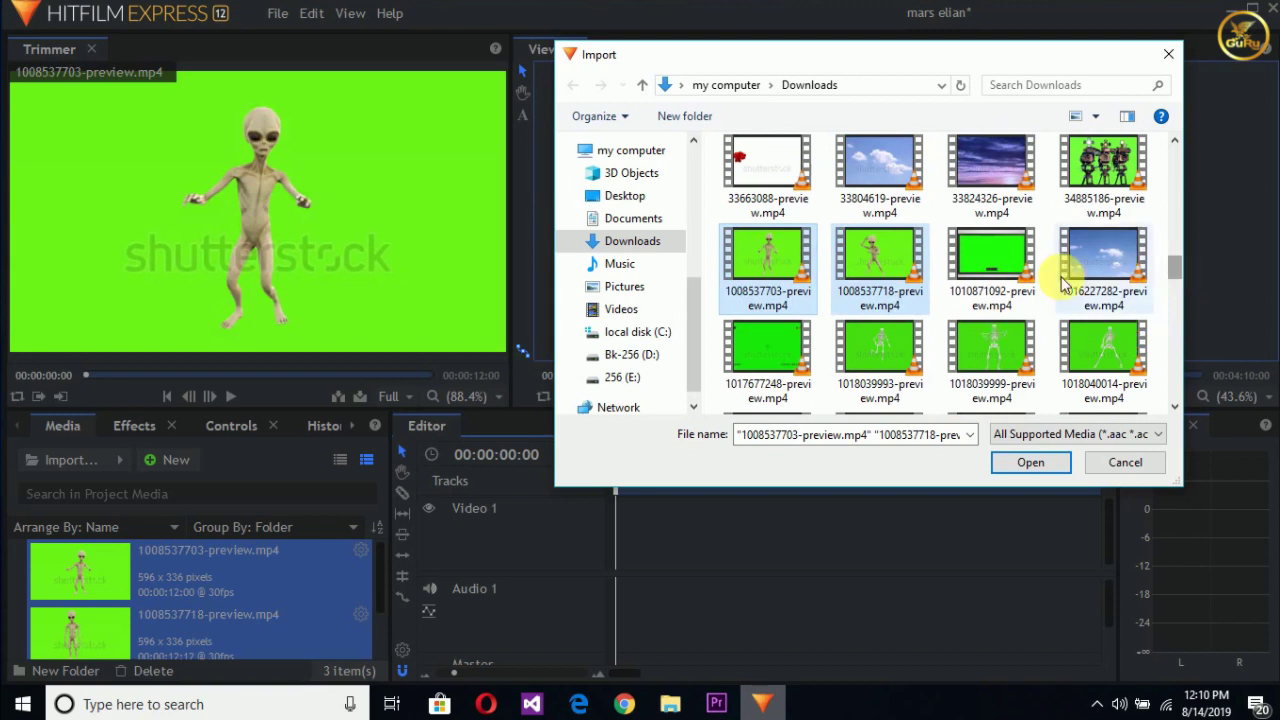
{"action": "left_click", "coordinate": [992, 258]}
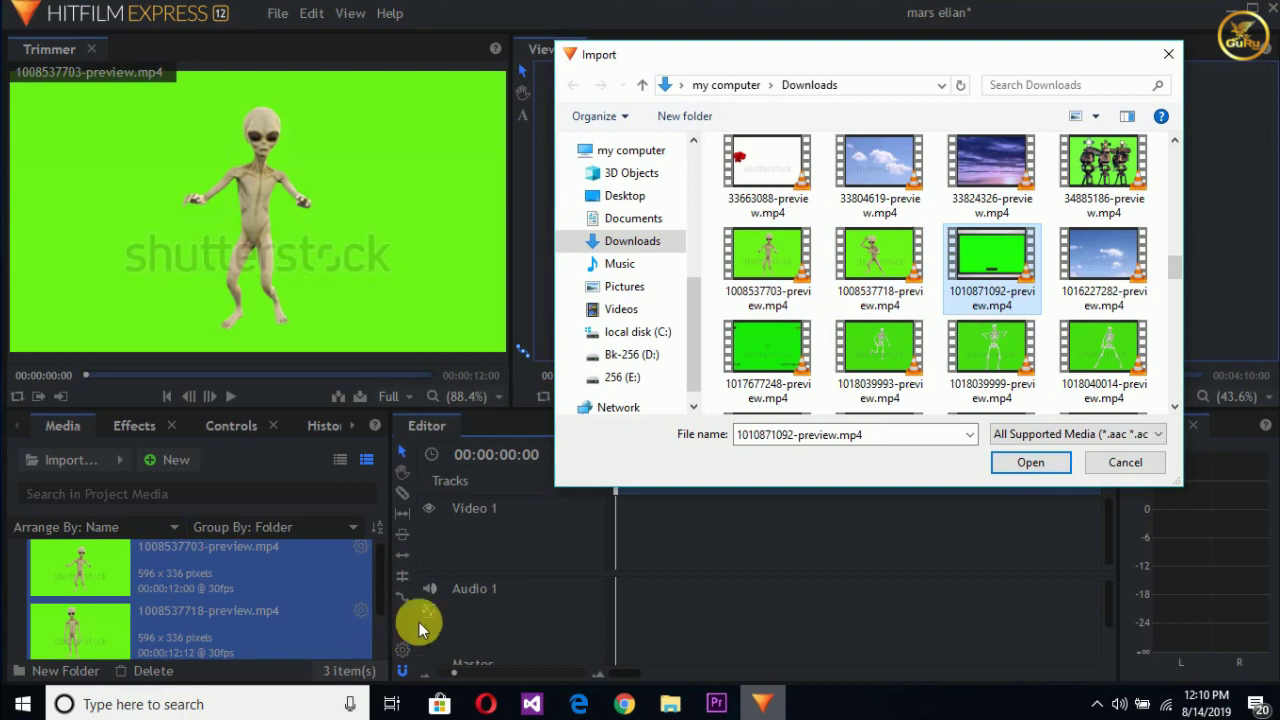
{"action": "left_click", "coordinate": [1033, 464]}
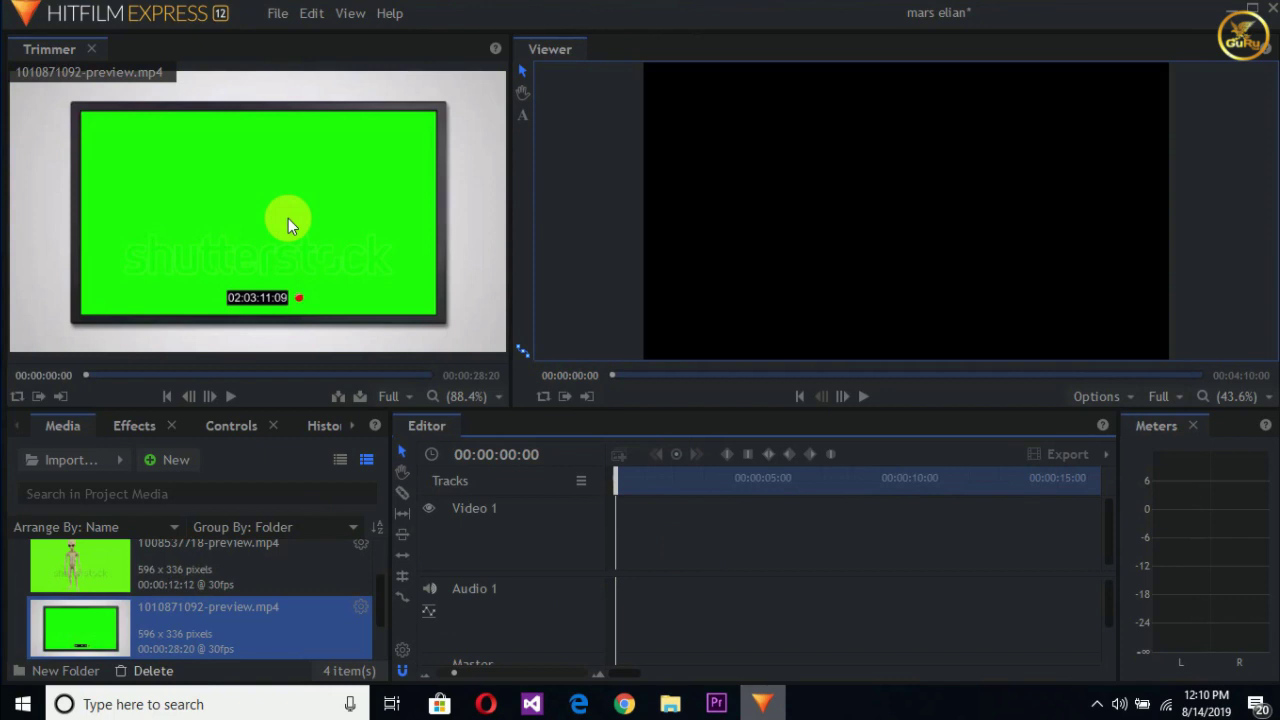
- Preview the monitor clip, then import Making_Money.mp3 into the media bin
{"action": "left_click", "coordinate": [230, 392]}
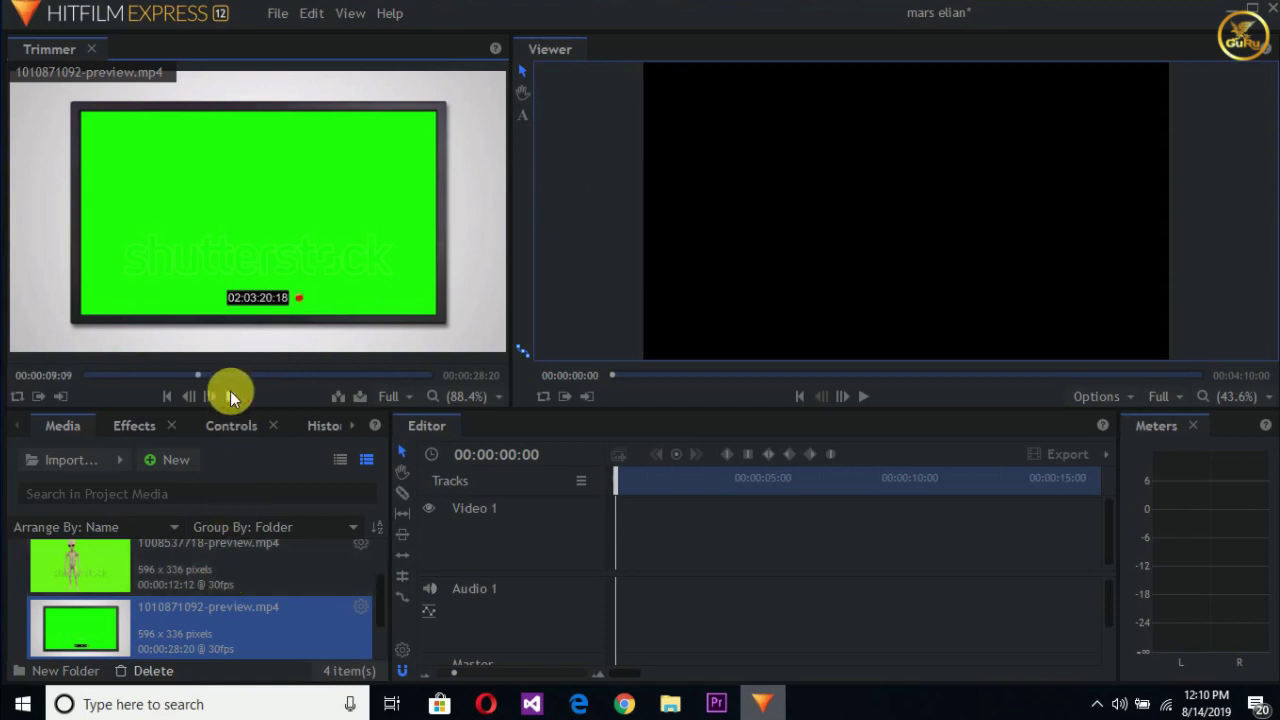
{"action": "left_click", "coordinate": [78, 462]}
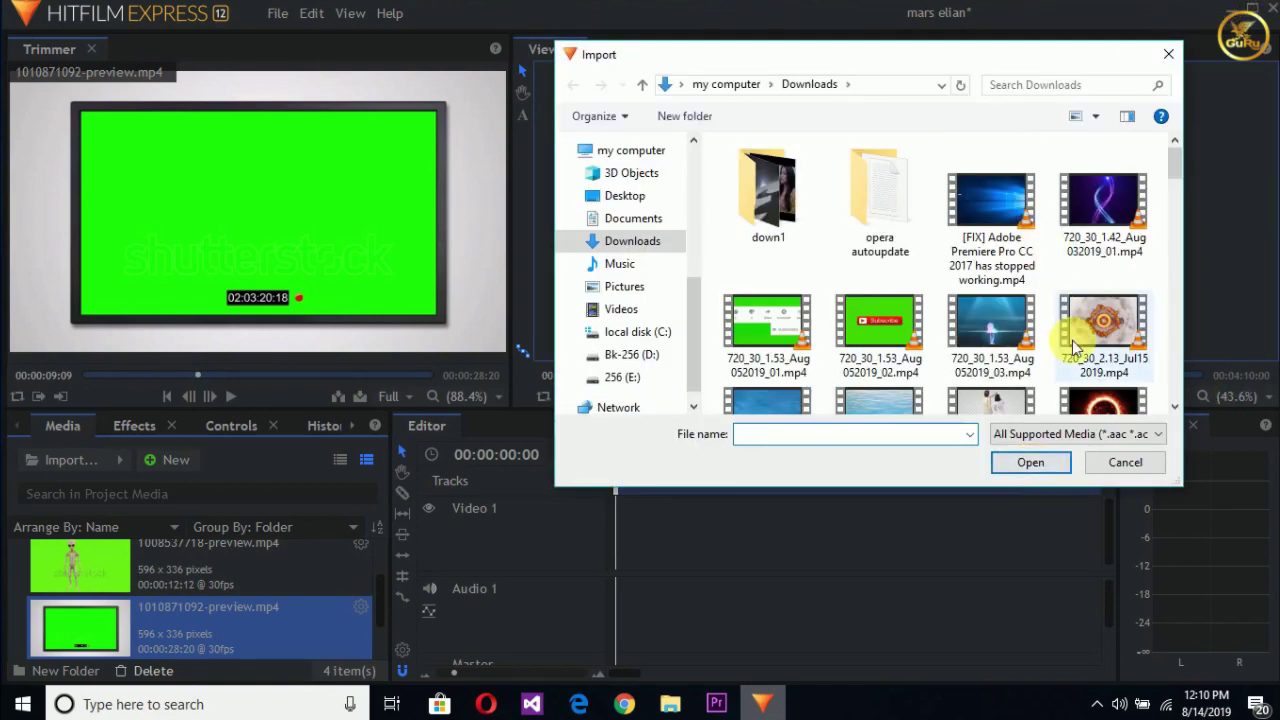
{"action": "scroll", "coordinate": [1072, 342], "scroll_direction": "down", "scroll_amount": 6}
{"action": "scroll", "coordinate": [1072, 340], "scroll_direction": "down", "scroll_amount": 10}
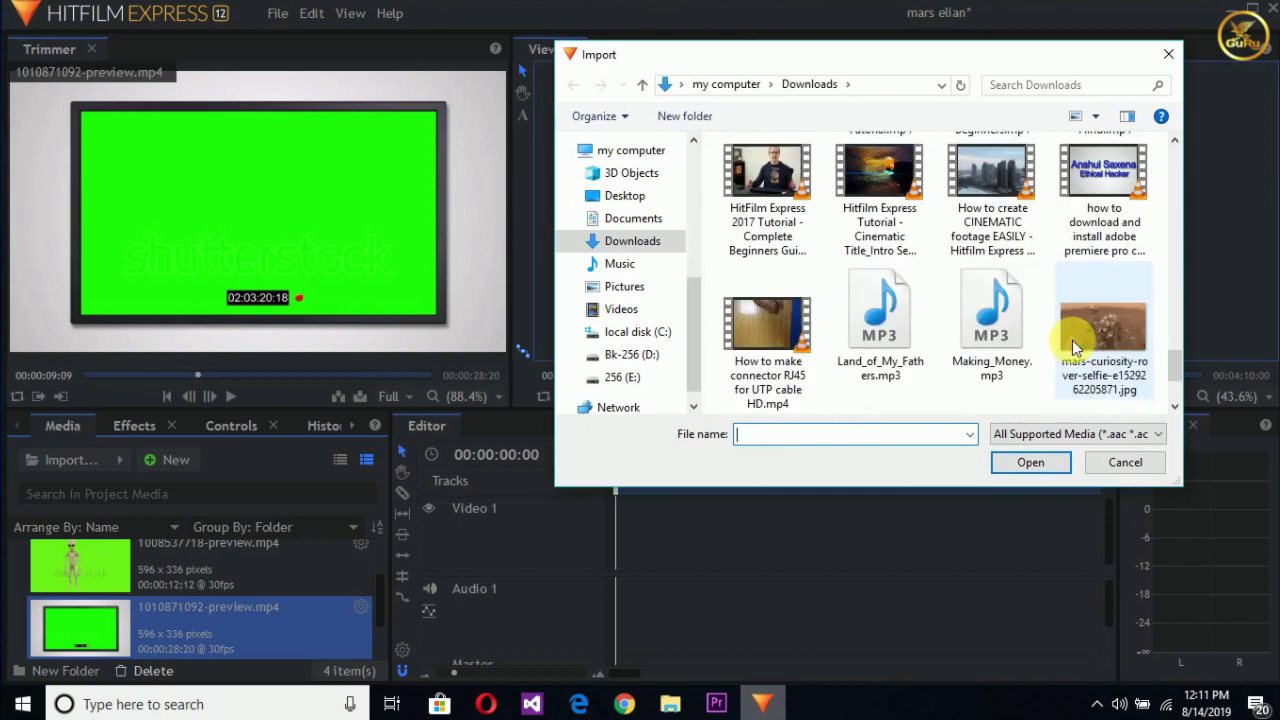
{"action": "left_click", "coordinate": [985, 300]}
{"action": "left_click_drag", "start_coordinate": [695, 420], "coordinate": [217, 613]}
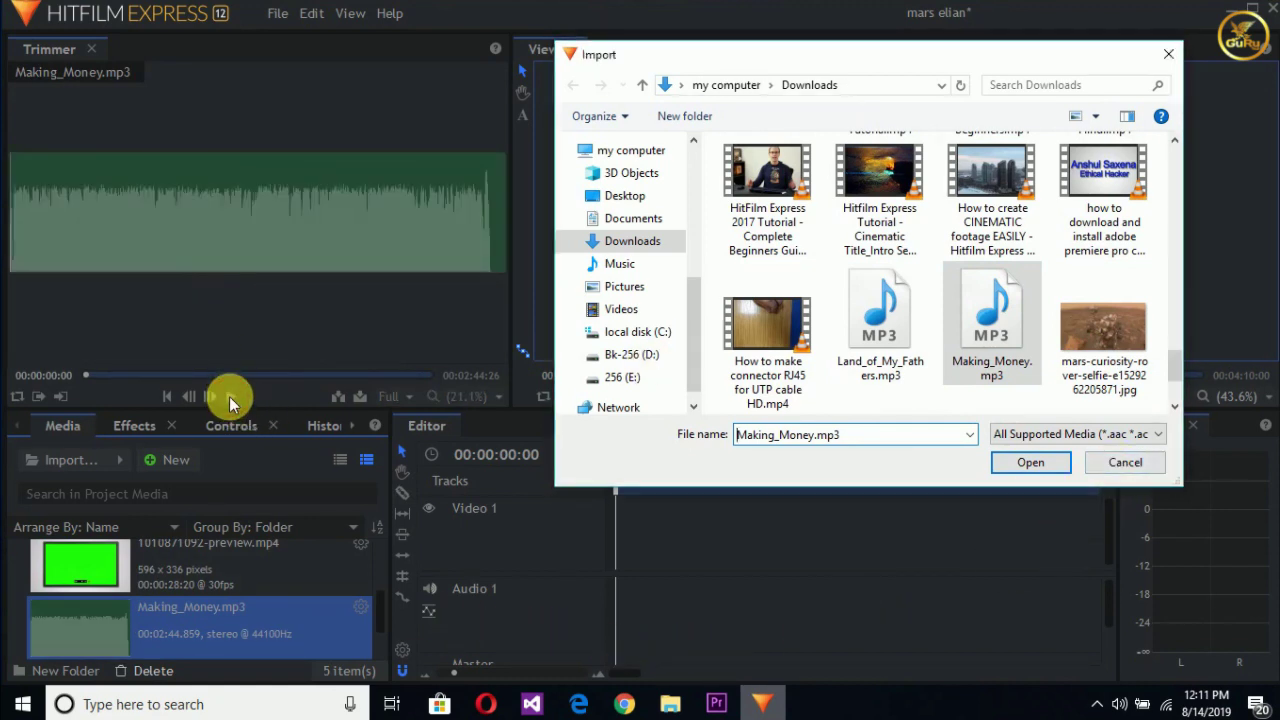
{"action": "left_click", "coordinate": [1176, 52]}
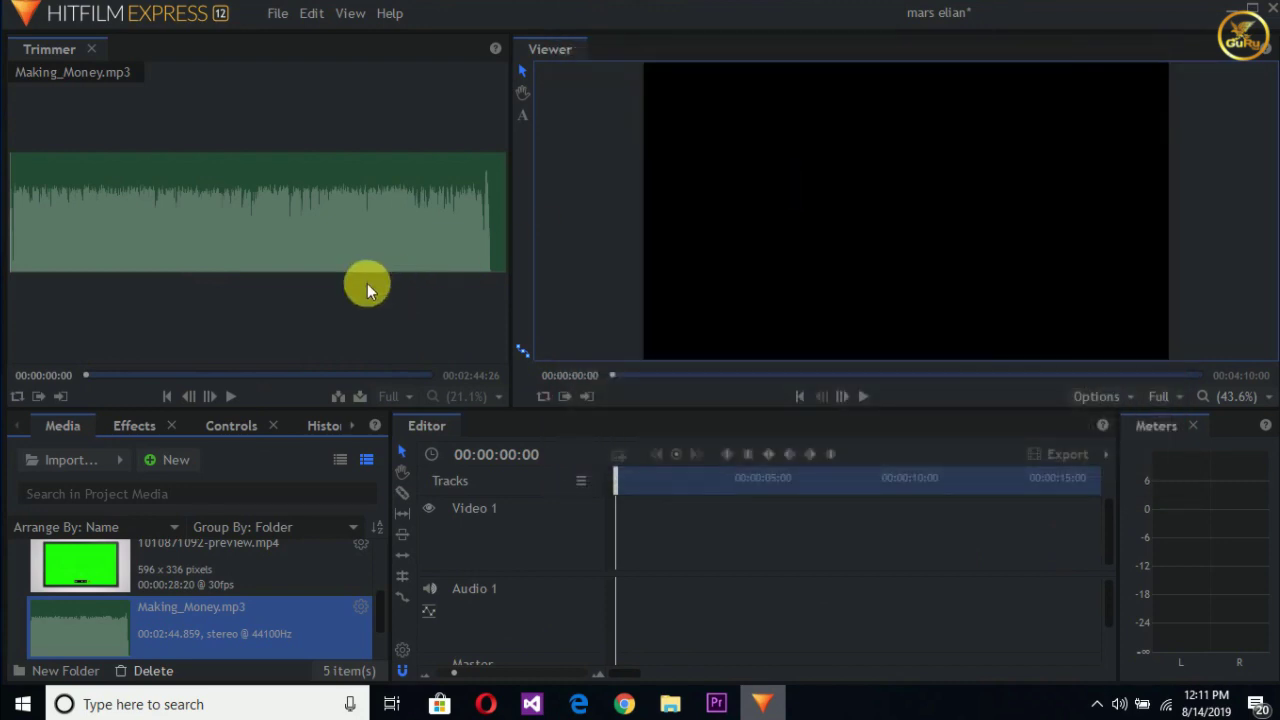
- Play and stop a Trimmer preview of the Making_Money.mp3 track
{"action": "left_click", "coordinate": [228, 396]}
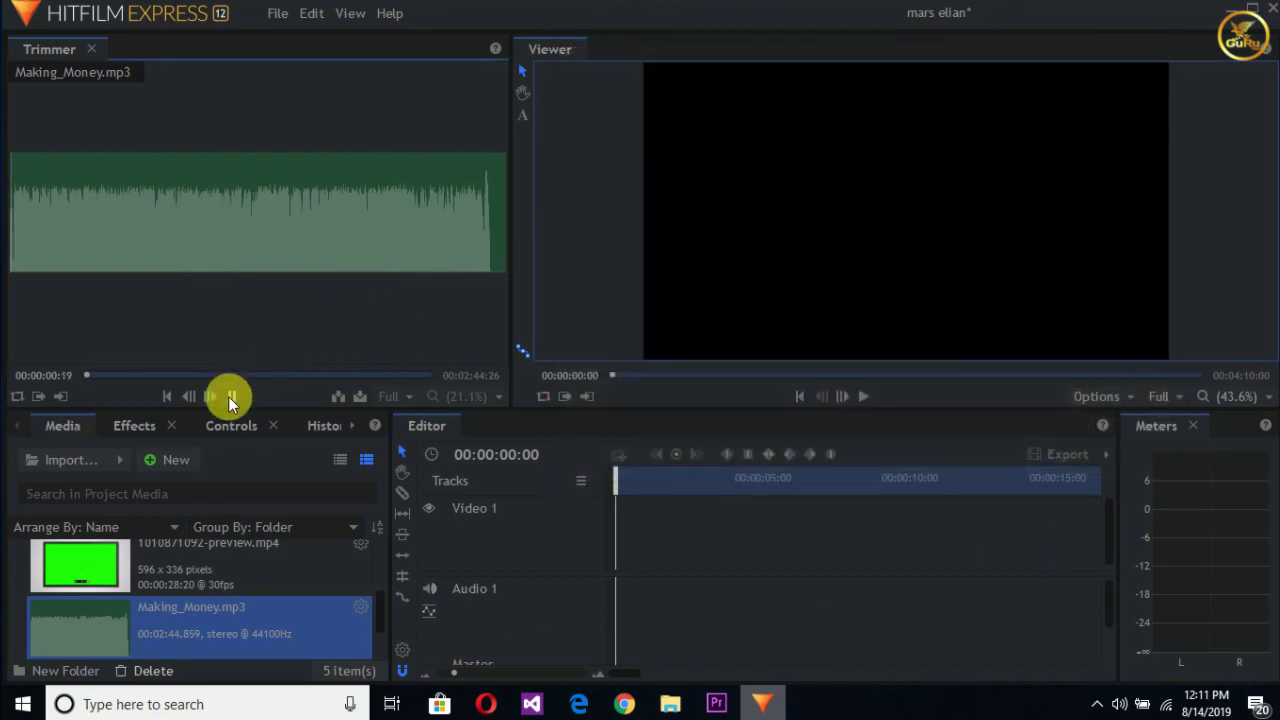
{"action": "left_click", "coordinate": [227, 397]}
{"action": "scroll", "coordinate": [282, 583], "scroll_direction": "up", "scroll_amount": 3}
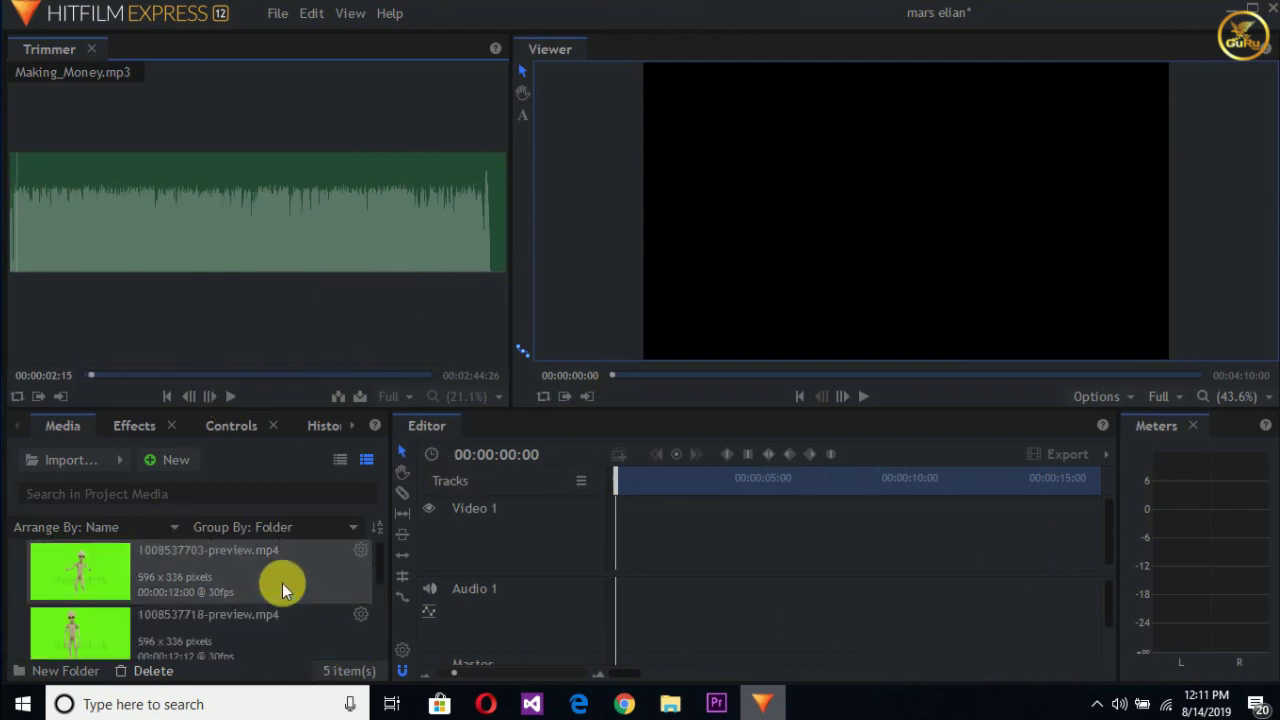
- Place the mars-curiosity photo on the Editor timeline and make it a composite shot
{"action": "scroll", "coordinate": [282, 583], "scroll_direction": "down", "scroll_amount": 3}
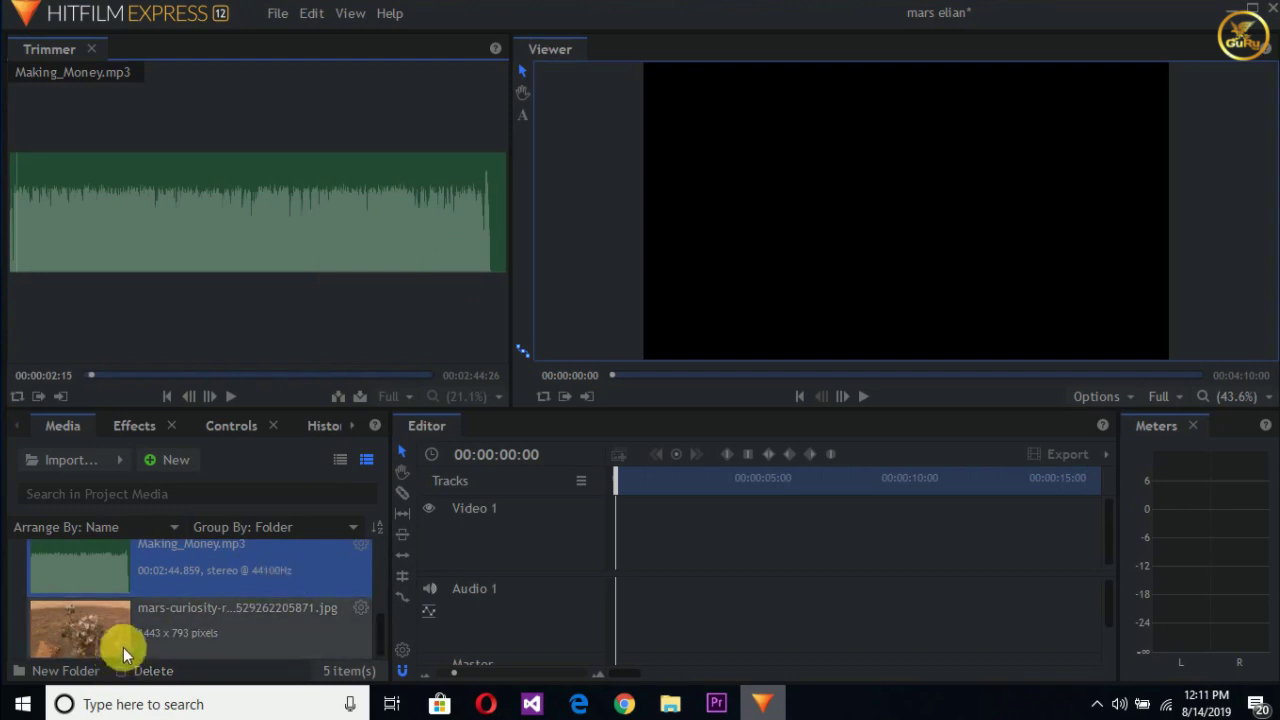
{"action": "left_click", "coordinate": [148, 622]}
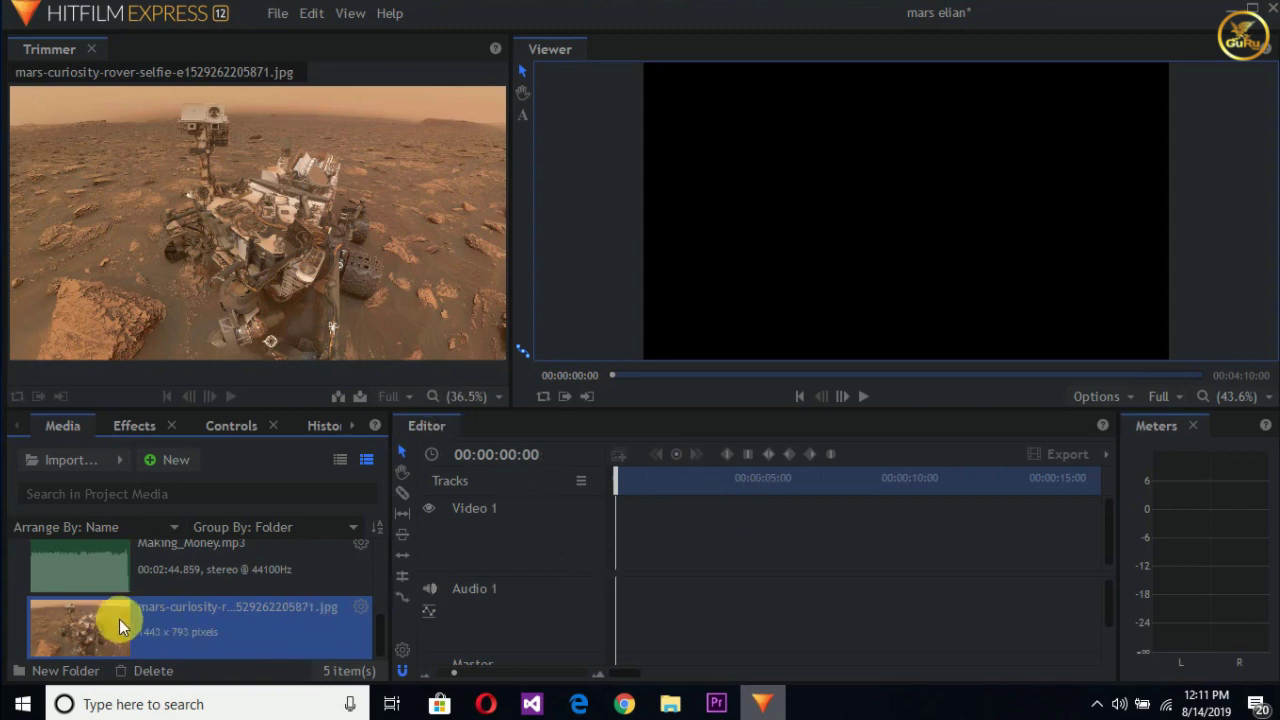
{"action": "left_click_drag", "start_coordinate": [119, 619], "coordinate": [619, 518]}
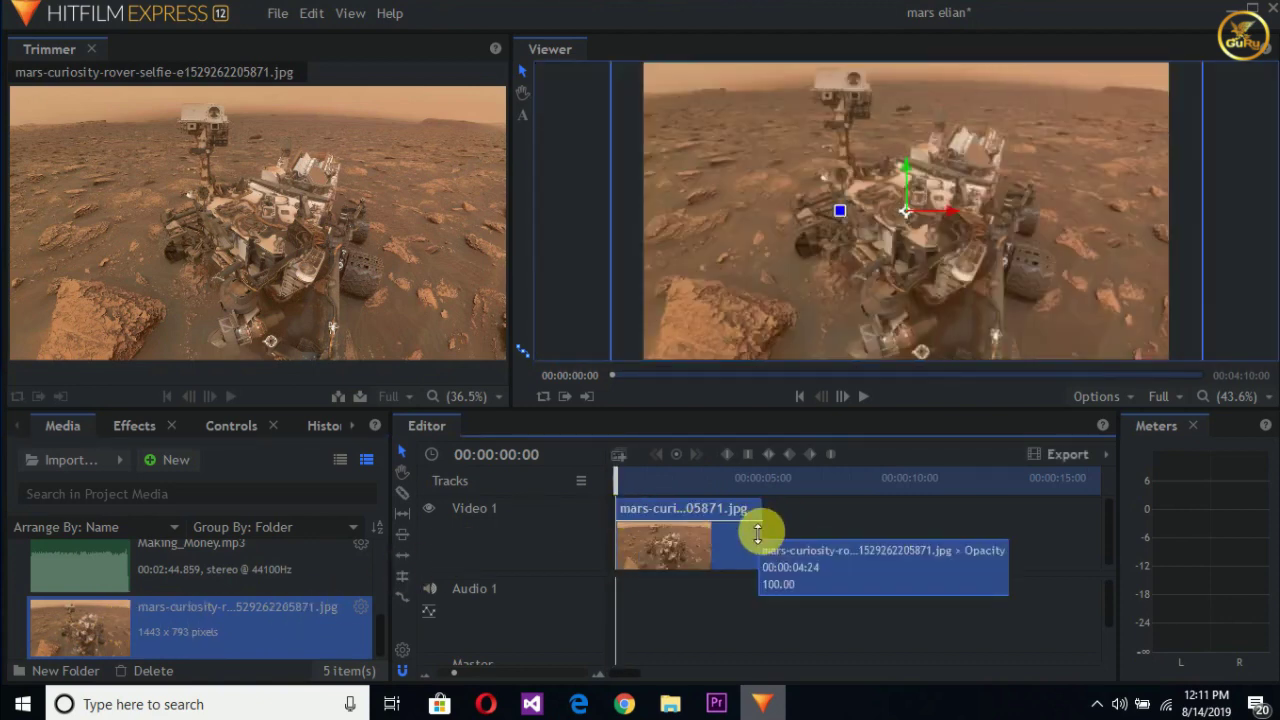
{"action": "right_click", "coordinate": [668, 542]}
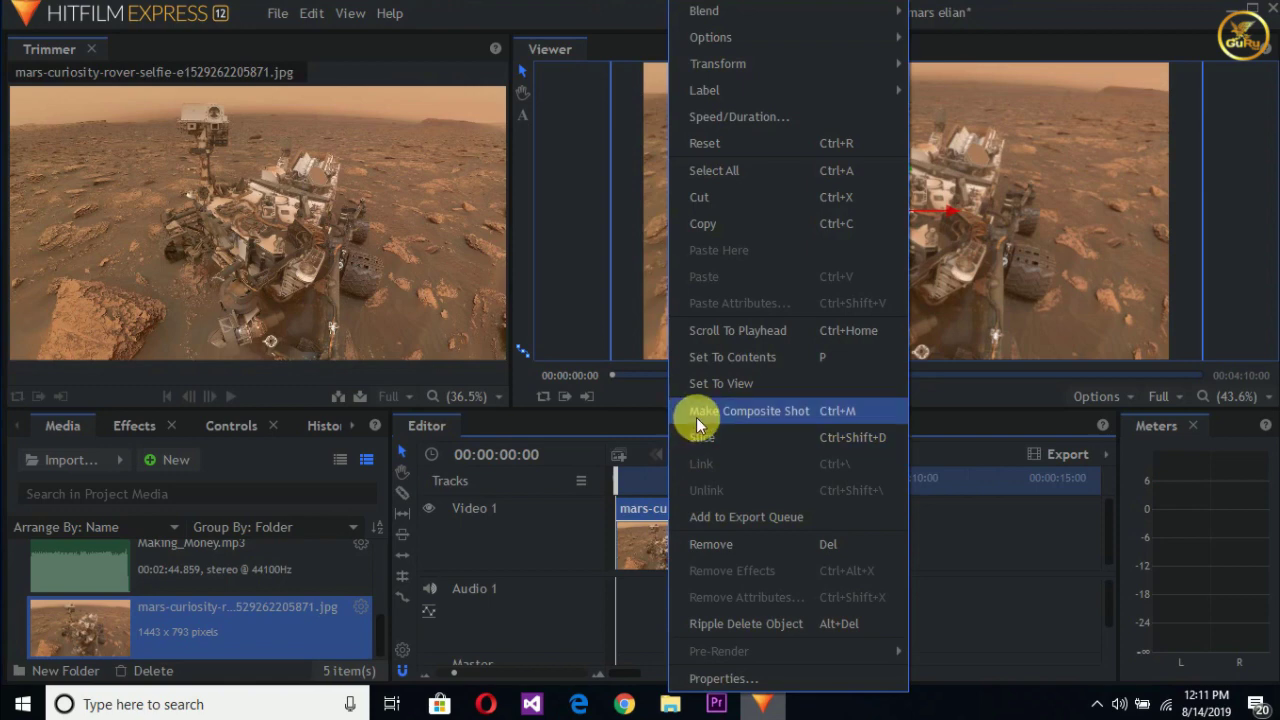
{"action": "left_click", "coordinate": [735, 414]}
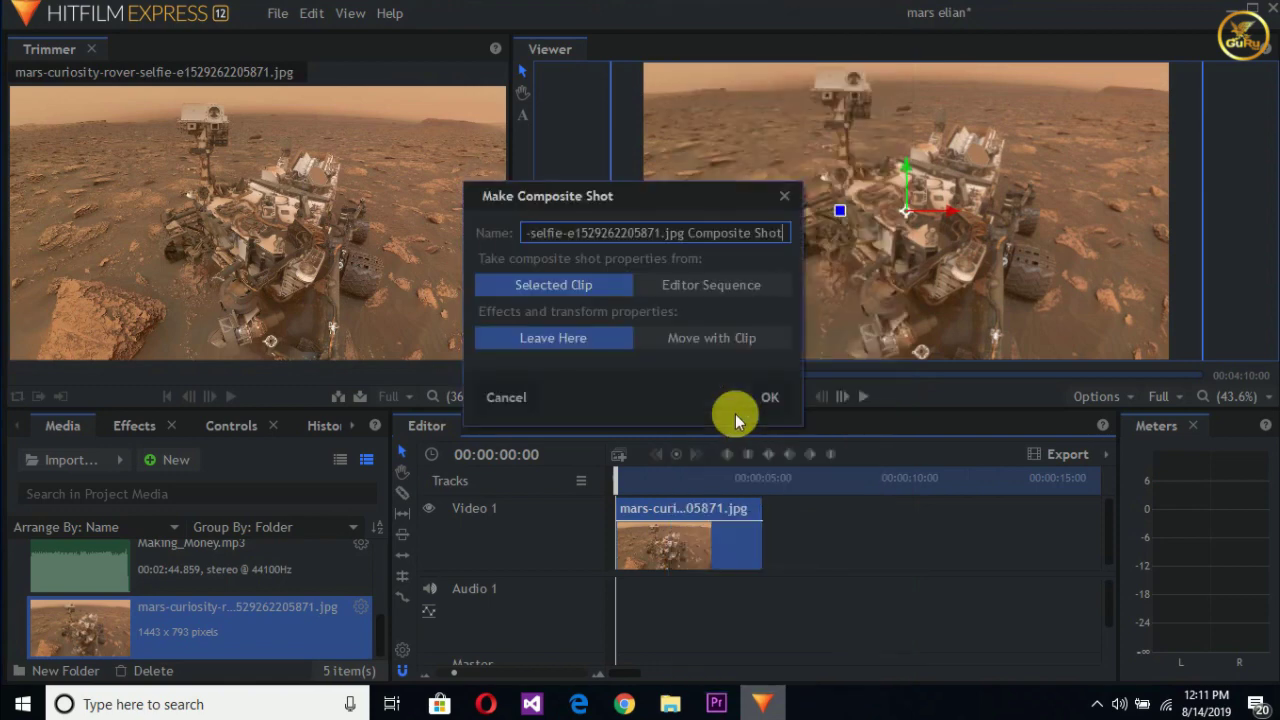
{"action": "left_click", "coordinate": [767, 405]}
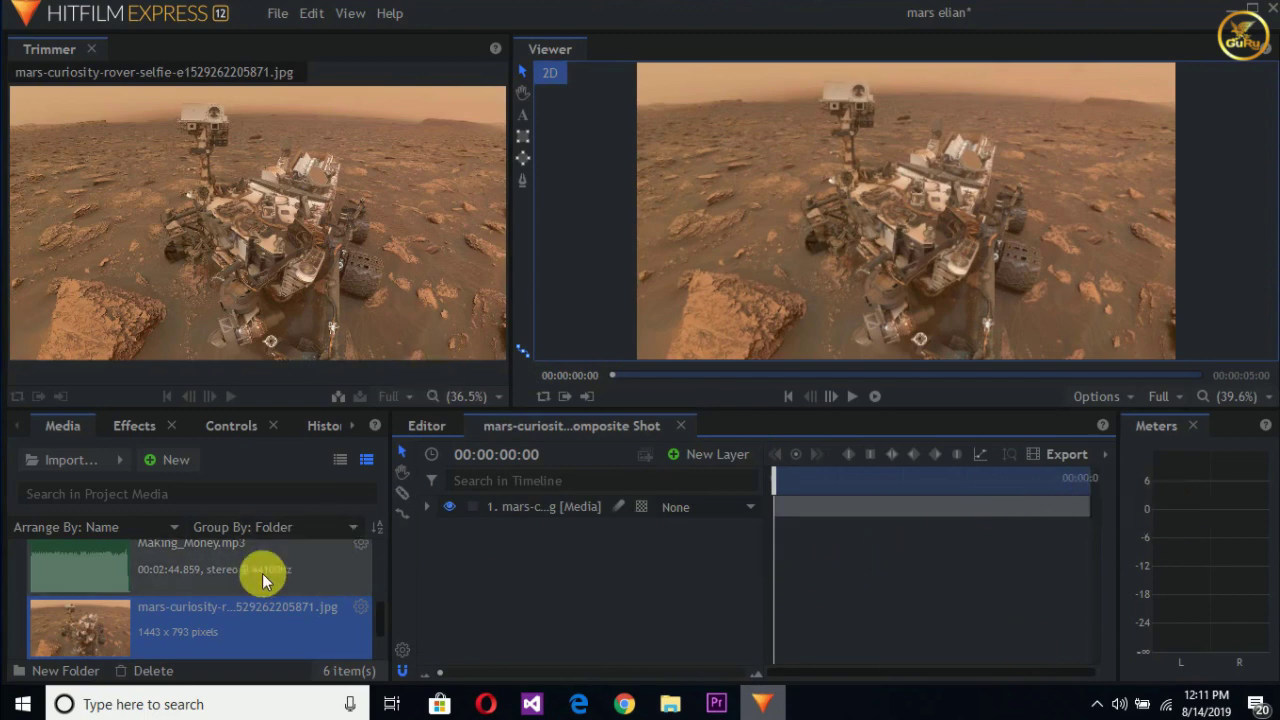
{"action": "scroll", "coordinate": [262, 573], "scroll_direction": "up", "scroll_amount": 3}
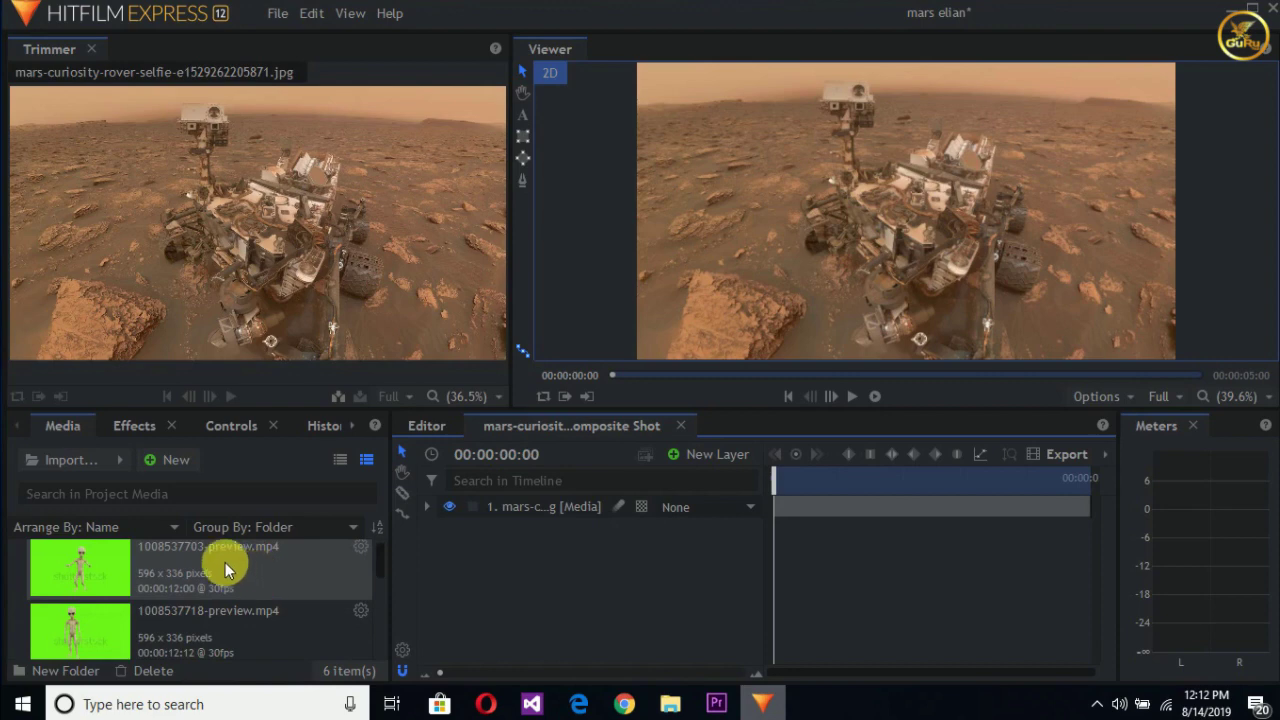
{"action": "left_click", "coordinate": [194, 569]}
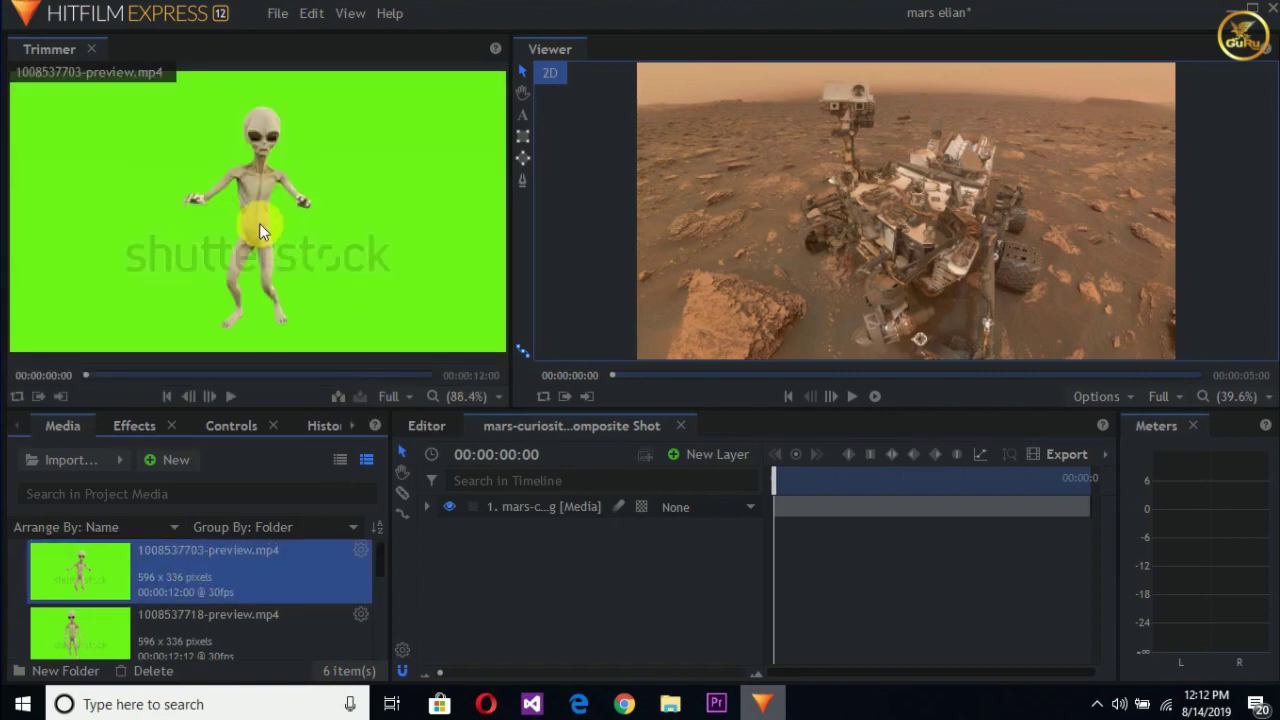
{"action": "left_click_drag", "start_coordinate": [259, 223], "coordinate": [544, 503]}
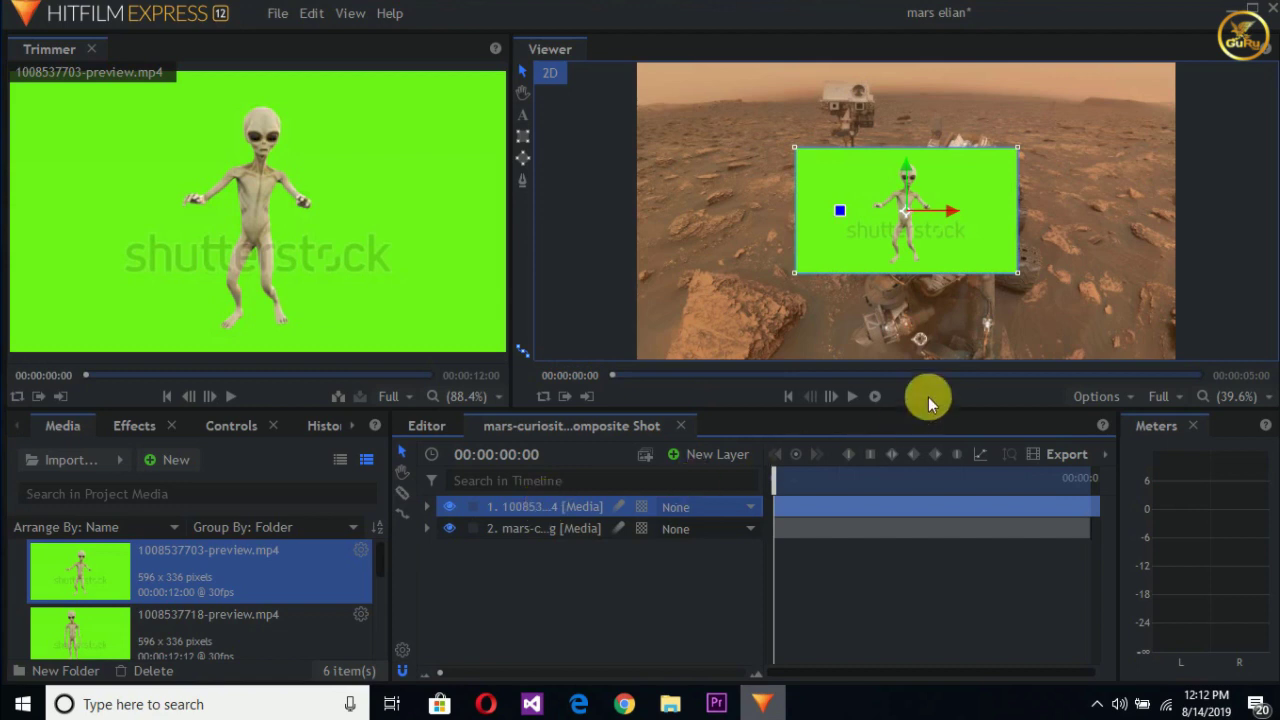
{"action": "key", "text": "space"}
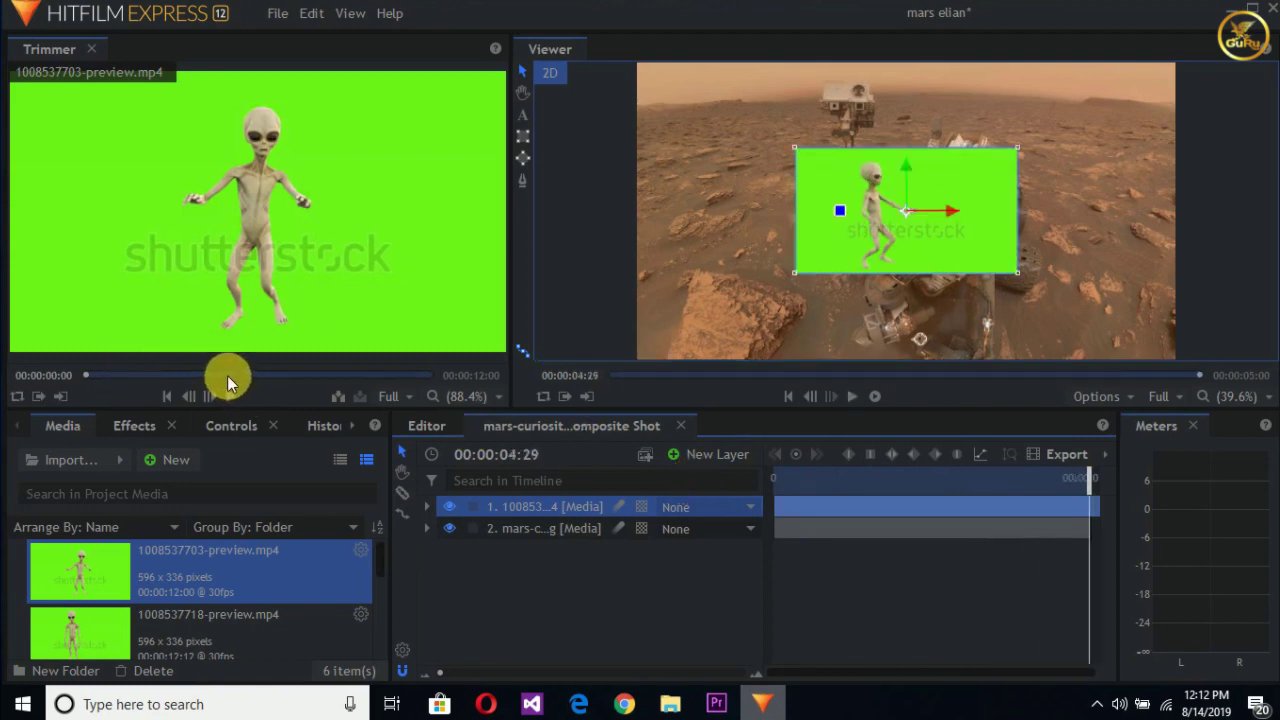
{"action": "left_click_drag", "start_coordinate": [225, 621], "coordinate": [533, 503]}
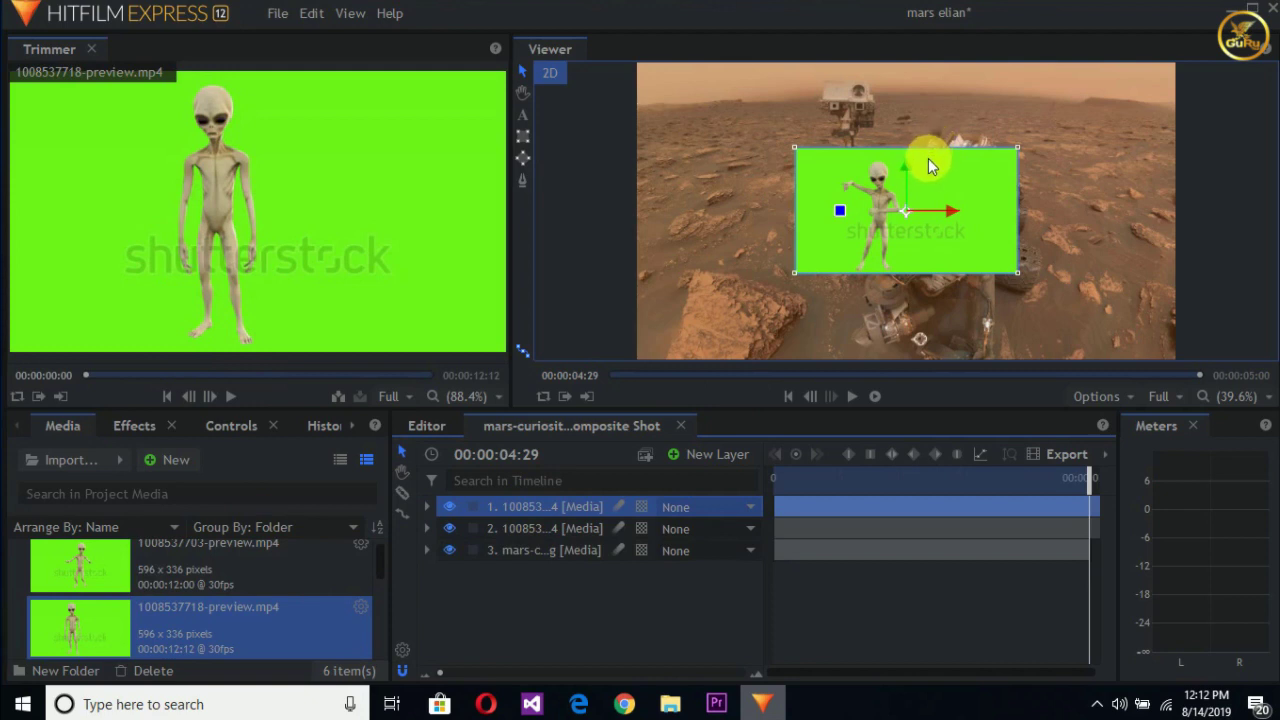
{"action": "left_click_drag", "start_coordinate": [928, 158], "coordinate": [1128, 74]}
{"action": "left_click", "coordinate": [927, 204]}
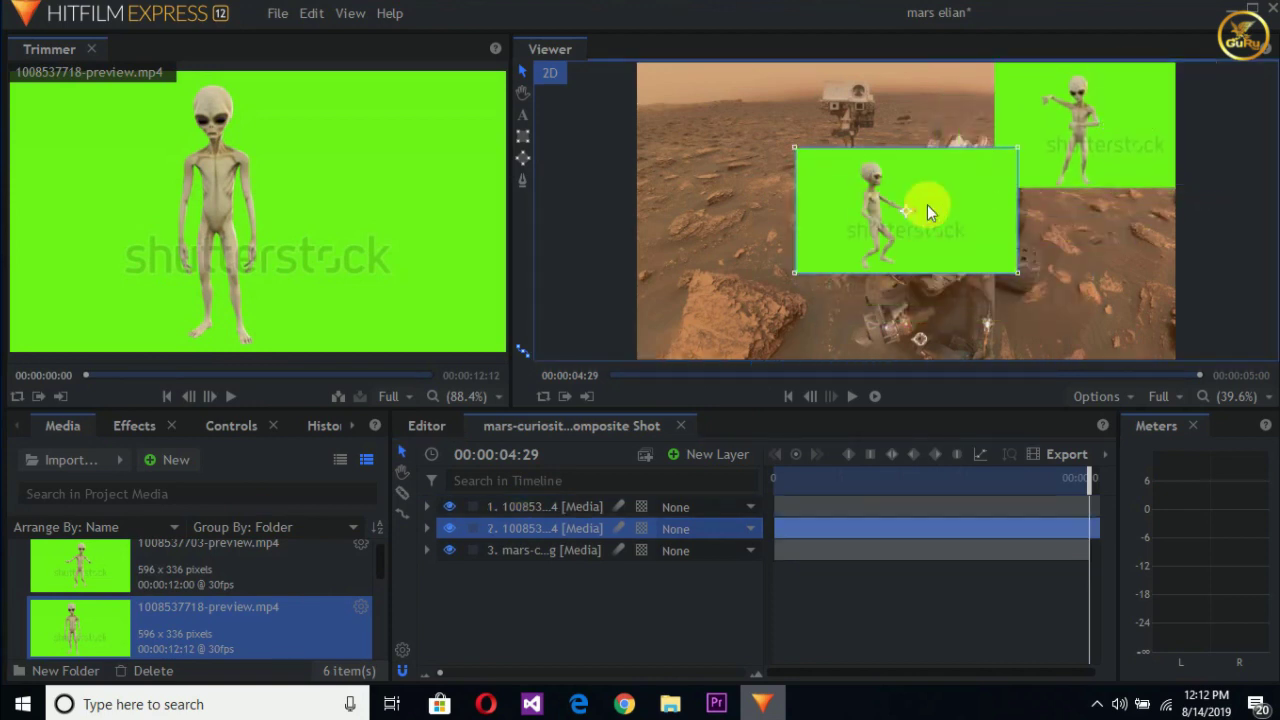
{"action": "key", "text": "space"}
{"action": "left_click_drag", "start_coordinate": [931, 182], "coordinate": [770, 164]}
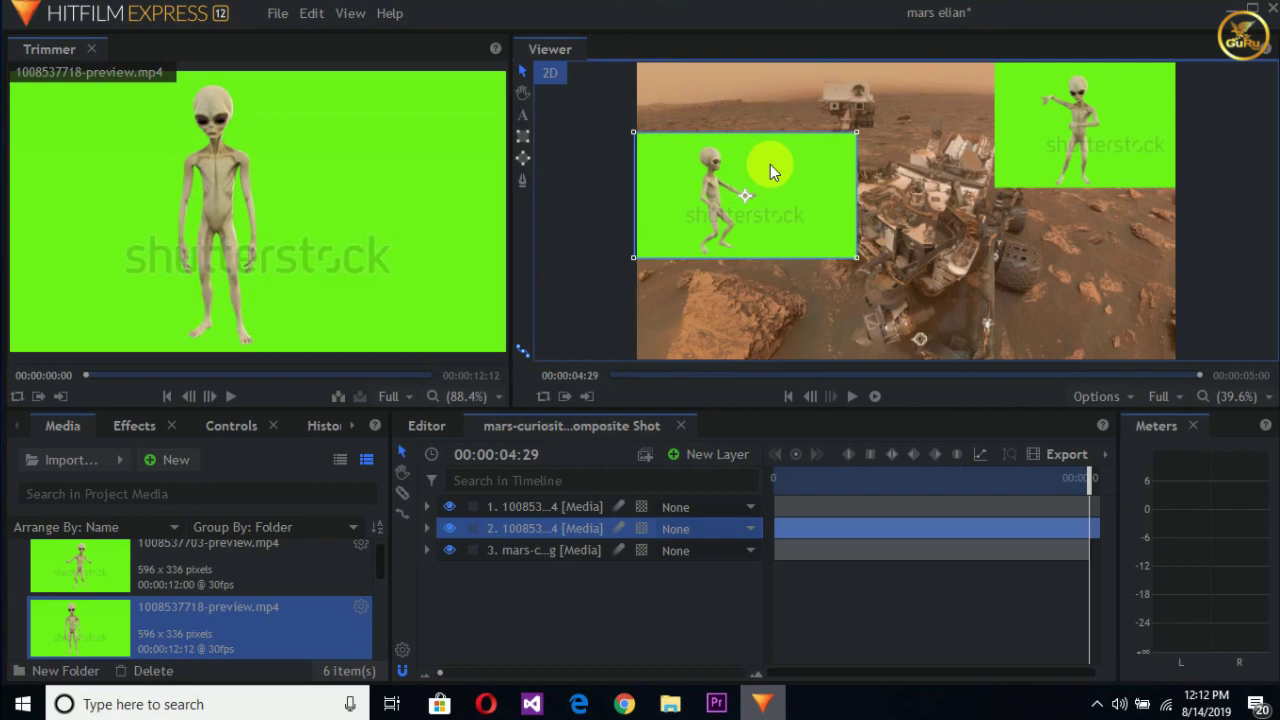
- Fine-tune both alien positions, nudging the left alien and the upper-right alien slightly
{"action": "scroll", "coordinate": [770, 164], "scroll_direction": "down", "scroll_amount": 1}
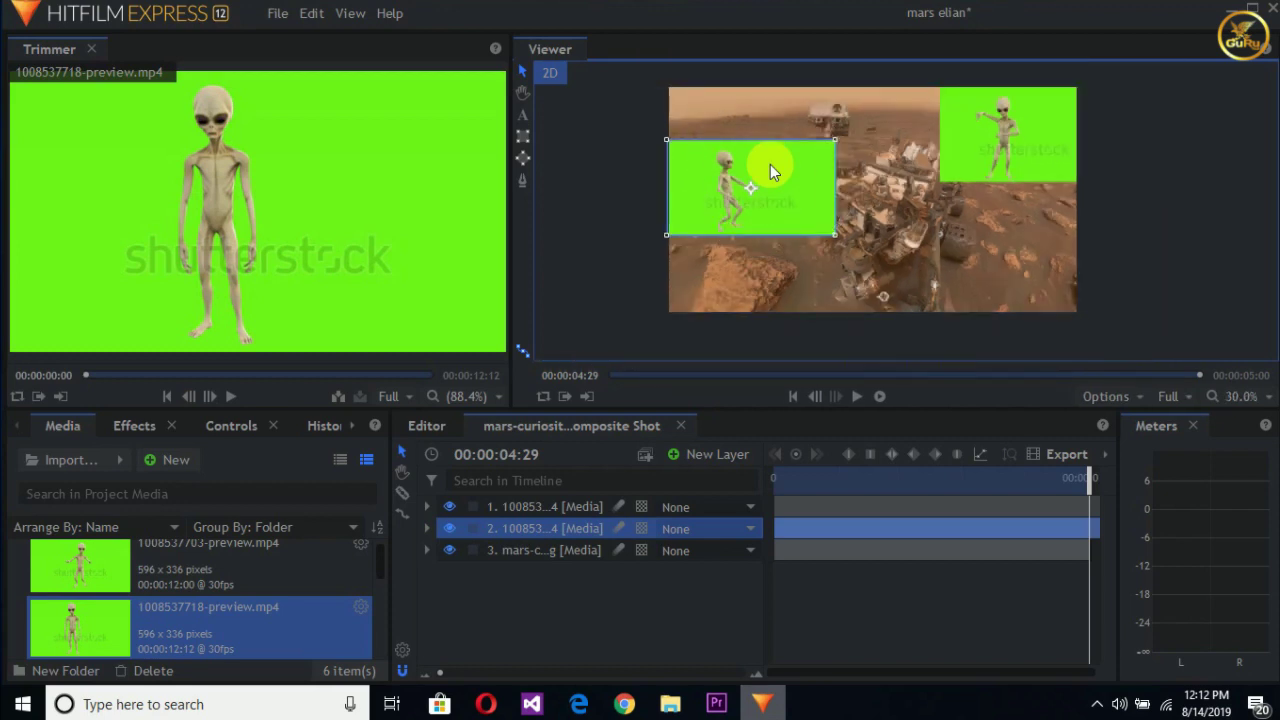
{"action": "scroll", "coordinate": [770, 164], "scroll_direction": "up", "scroll_amount": 2}
{"action": "scroll", "coordinate": [770, 164], "scroll_direction": "down", "scroll_amount": 1}
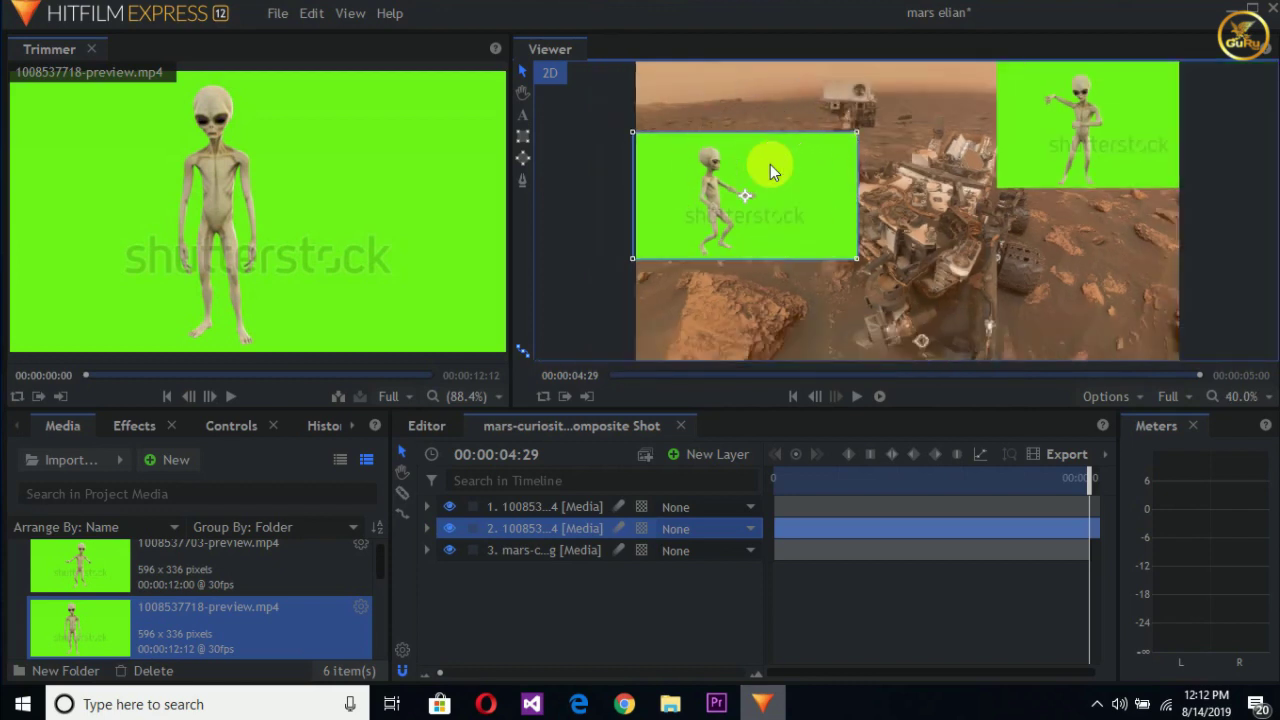
{"action": "scroll", "coordinate": [770, 164], "scroll_direction": "down", "scroll_amount": 1}
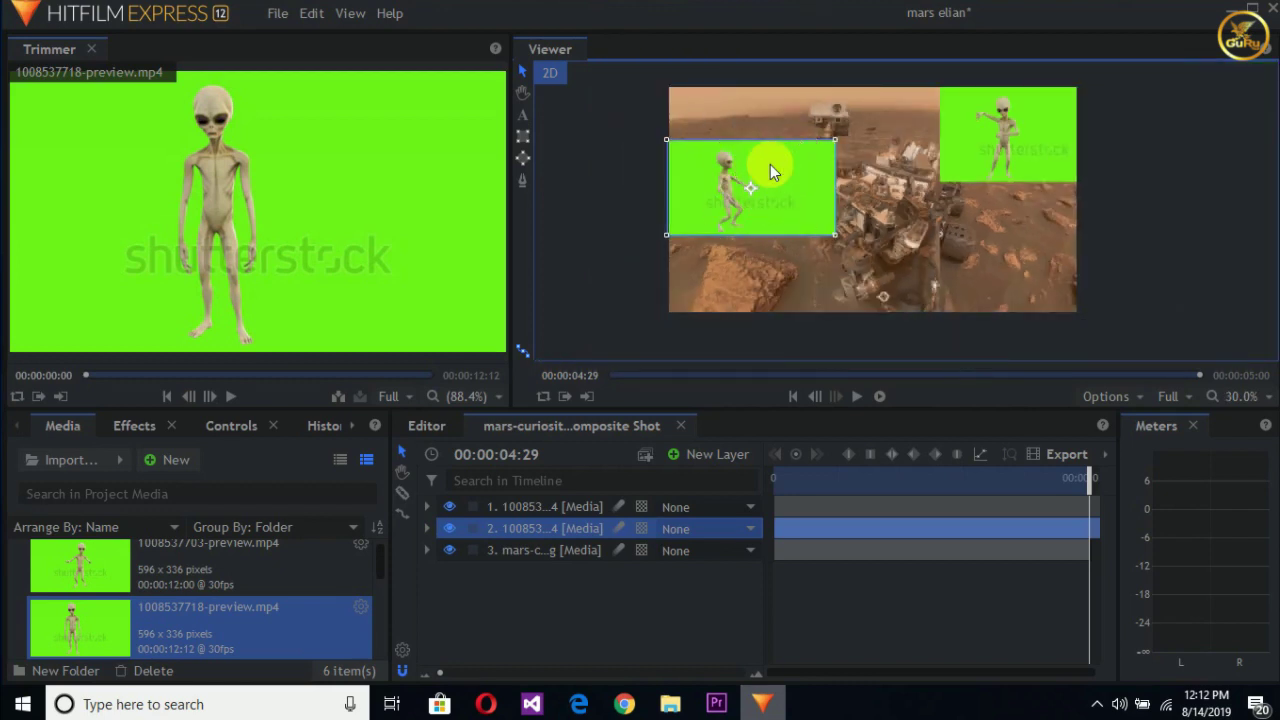
{"action": "scroll", "coordinate": [770, 164], "scroll_direction": "up", "scroll_amount": 1}
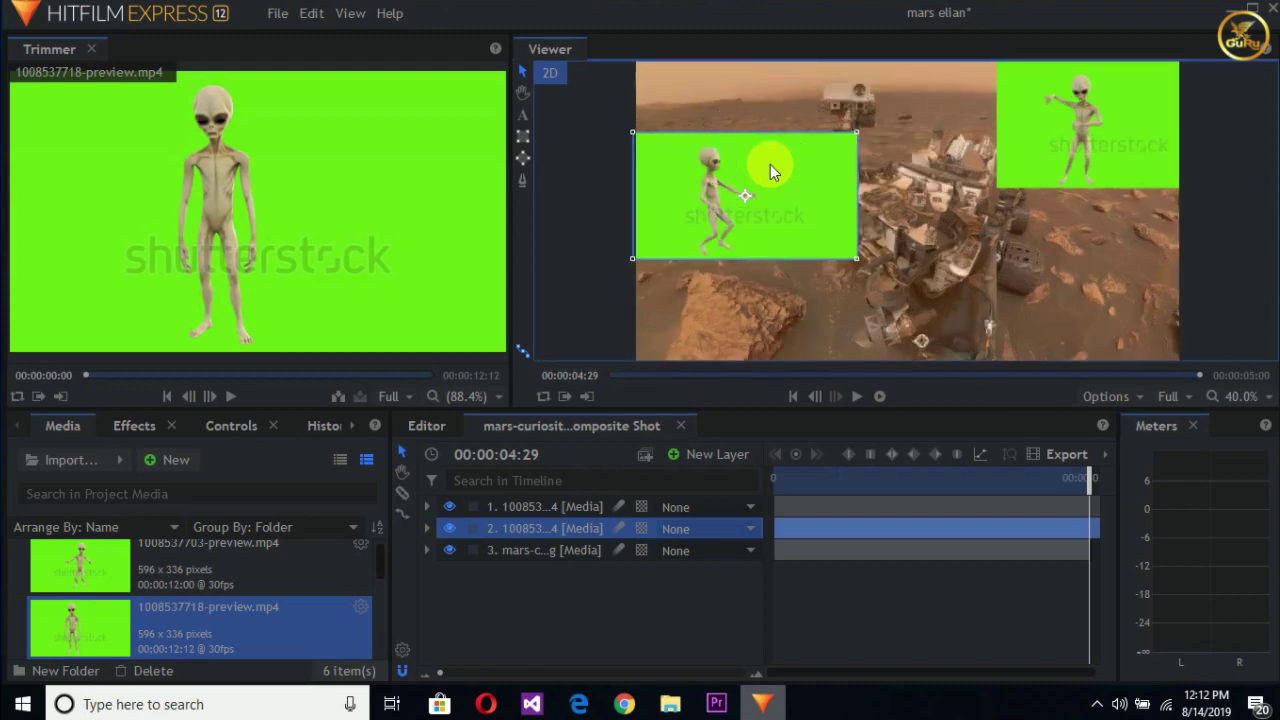
{"action": "scroll", "coordinate": [770, 164], "scroll_direction": "down", "scroll_amount": 1}
{"action": "left_click_drag", "start_coordinate": [770, 165], "coordinate": [776, 201]}
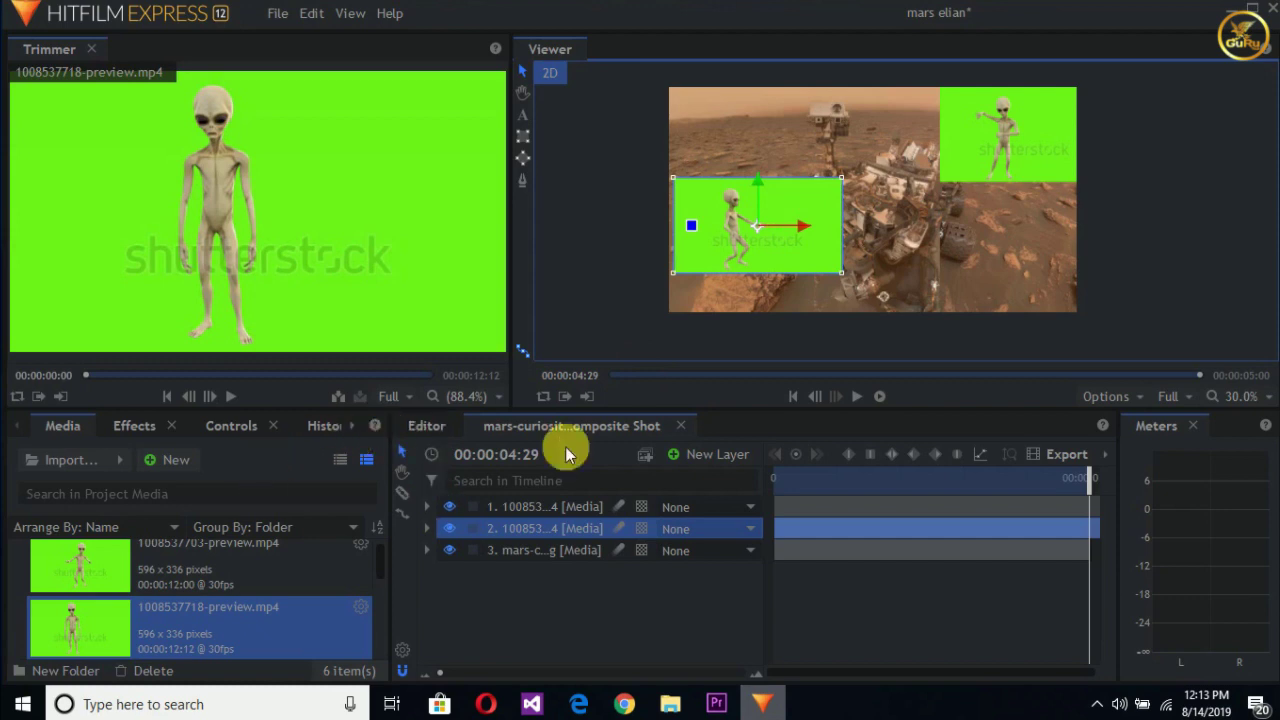
{"action": "mouse_move", "coordinate": [994, 134]}
{"action": "left_mouse_down"}
{"action": "mouse_move", "coordinate": [1005, 173]}
{"action": "mouse_move", "coordinate": [1000, 156]}
{"action": "left_mouse_up"}
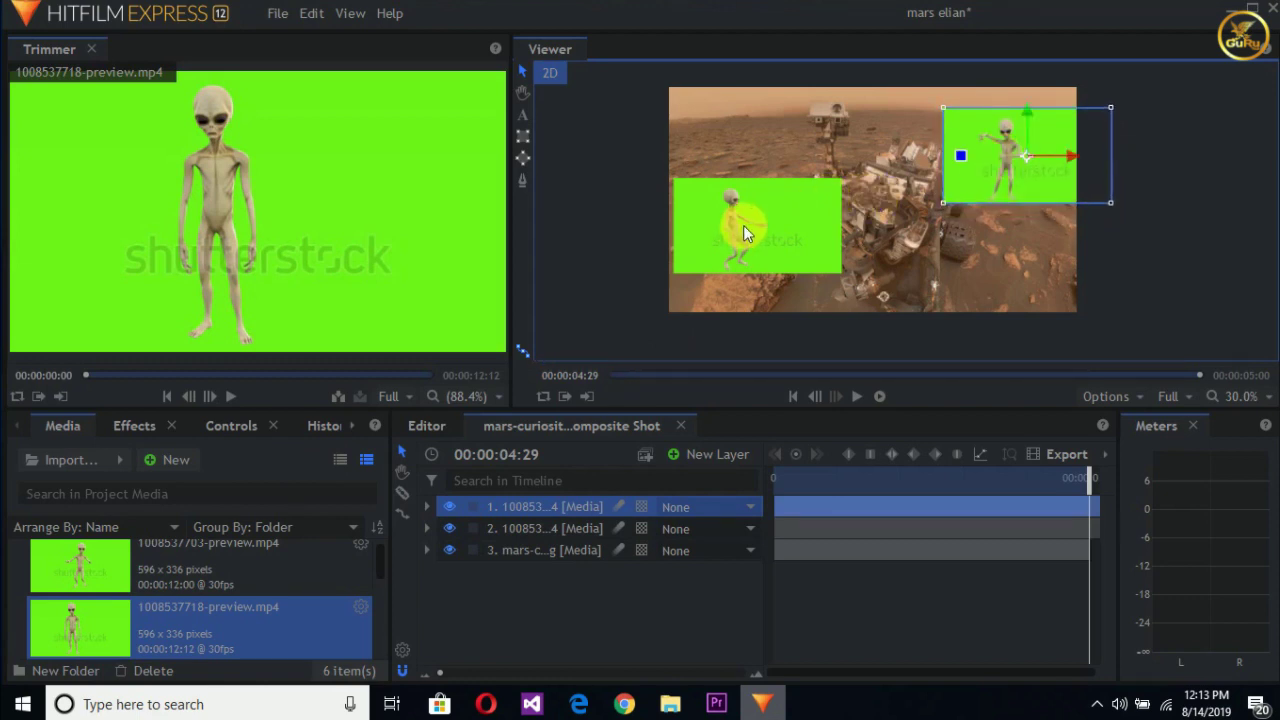
{"action": "left_click_drag", "start_coordinate": [743, 225], "coordinate": [739, 186]}
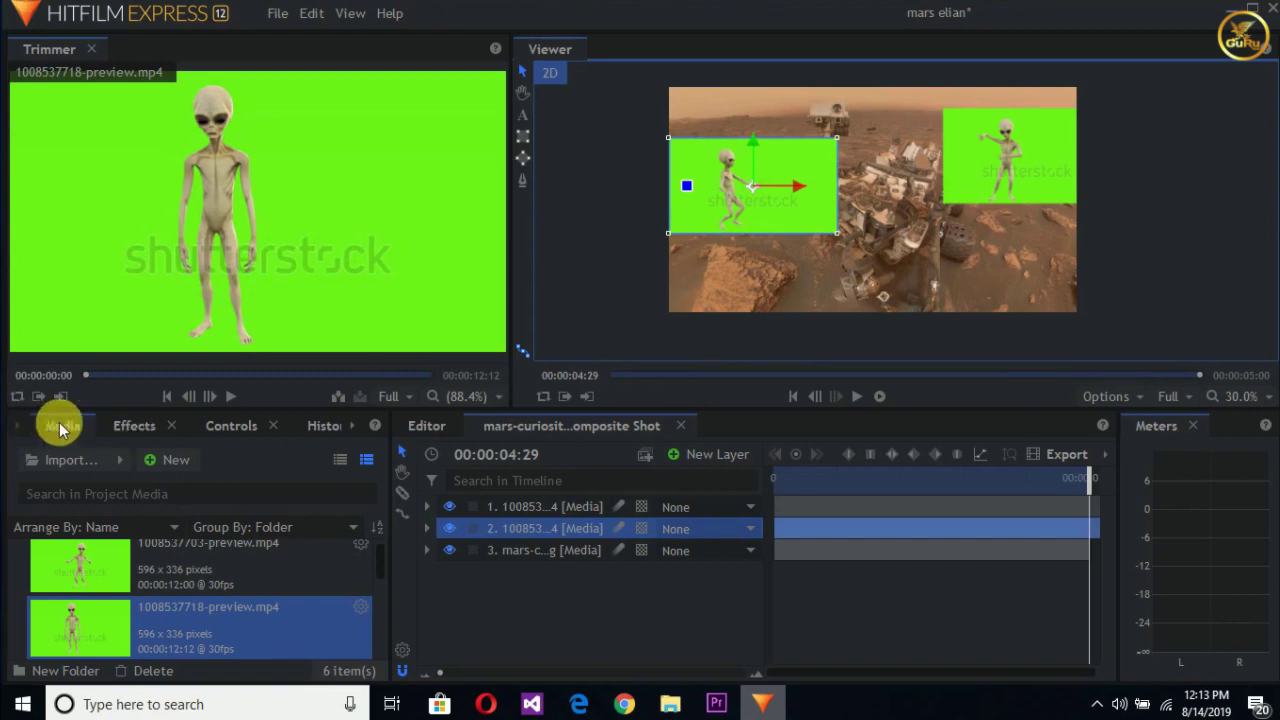
- Search effects for 'green' and apply the Greenscreen Key preset to both alien layers
{"action": "left_click", "coordinate": [151, 427]}
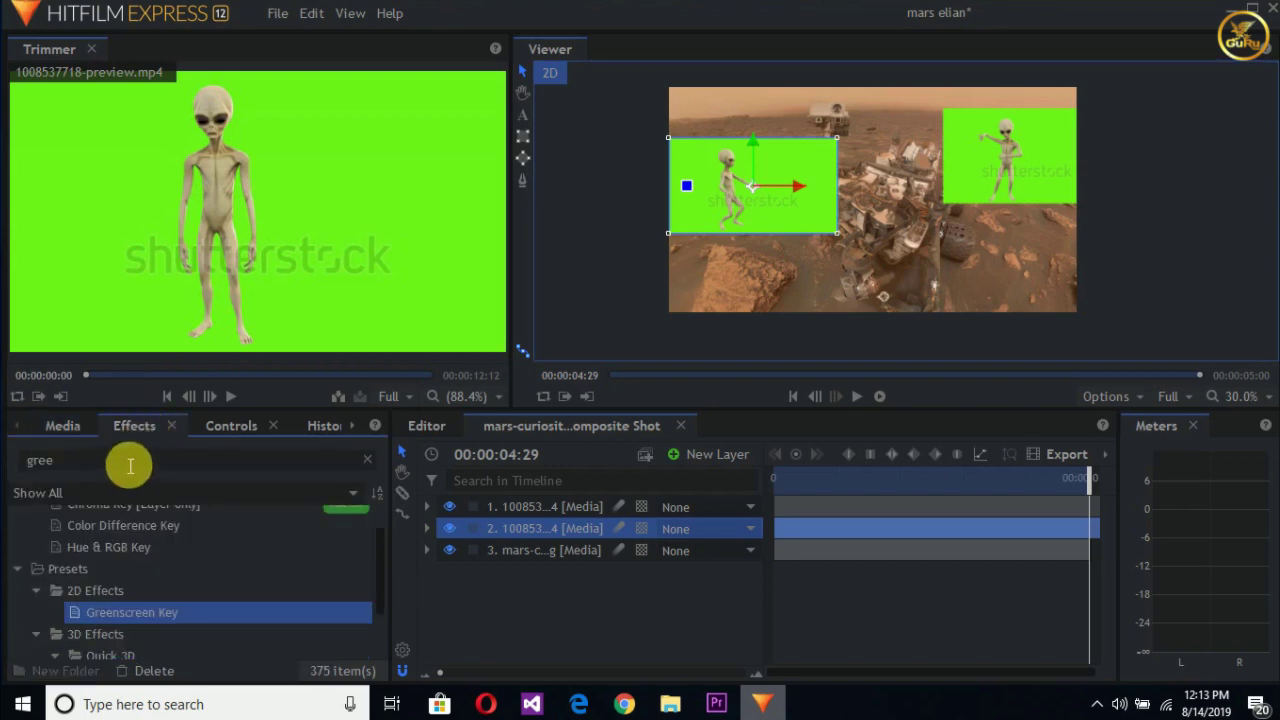
{"action": "left_click", "coordinate": [130, 460]}
{"action": "key", "text": "BackSpace"}
{"action": "key", "text": "BackSpace"}
{"action": "key", "text": "BackSpace"}
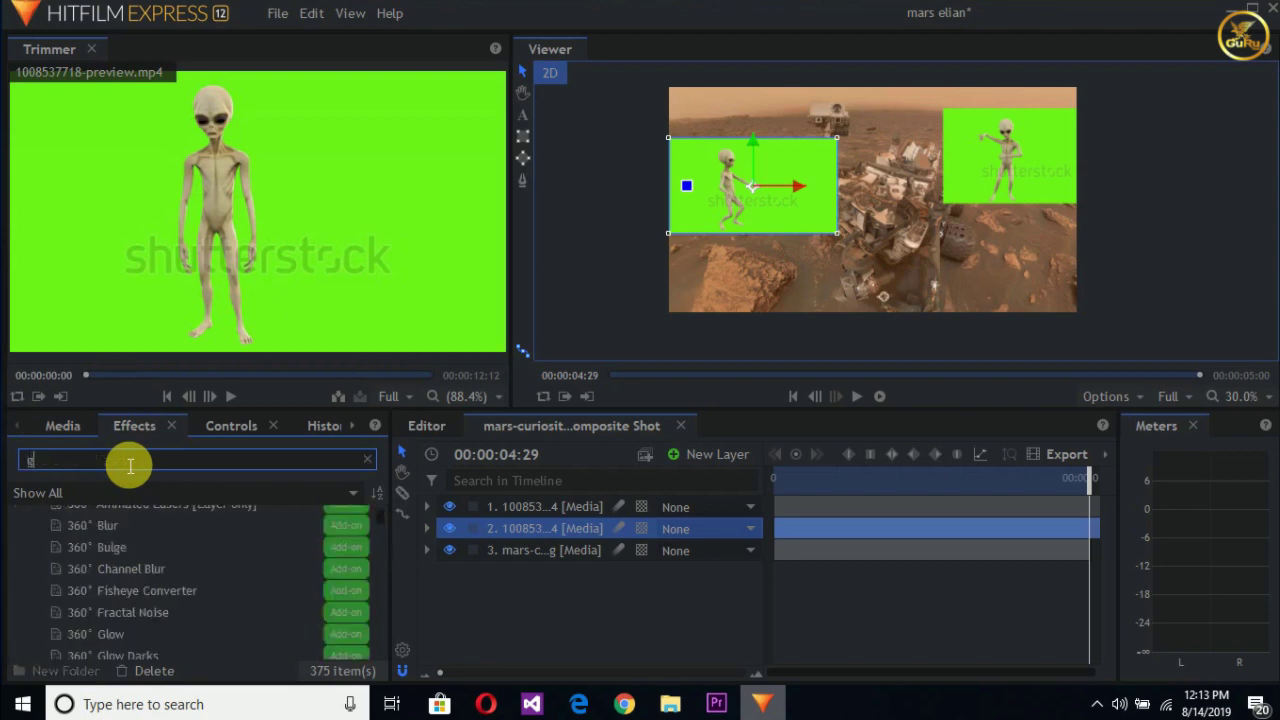
{"action": "type", "text": "reen"}
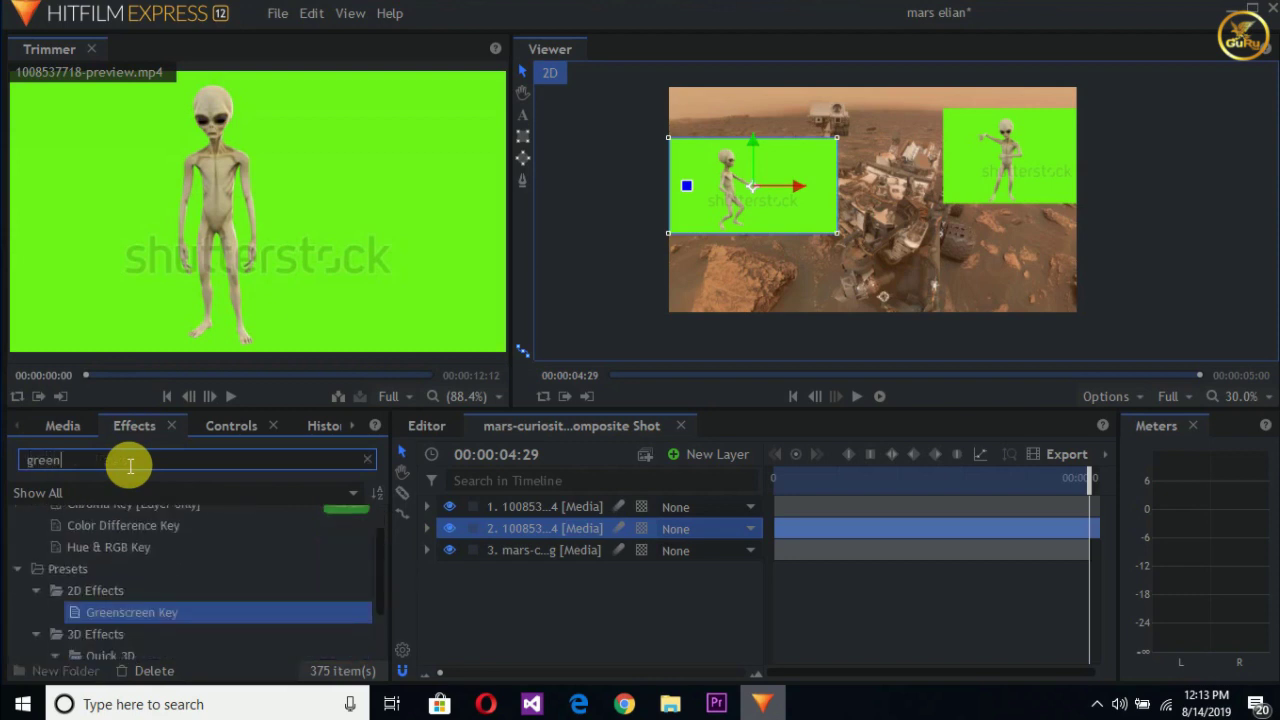
{"action": "left_click", "coordinate": [120, 620]}
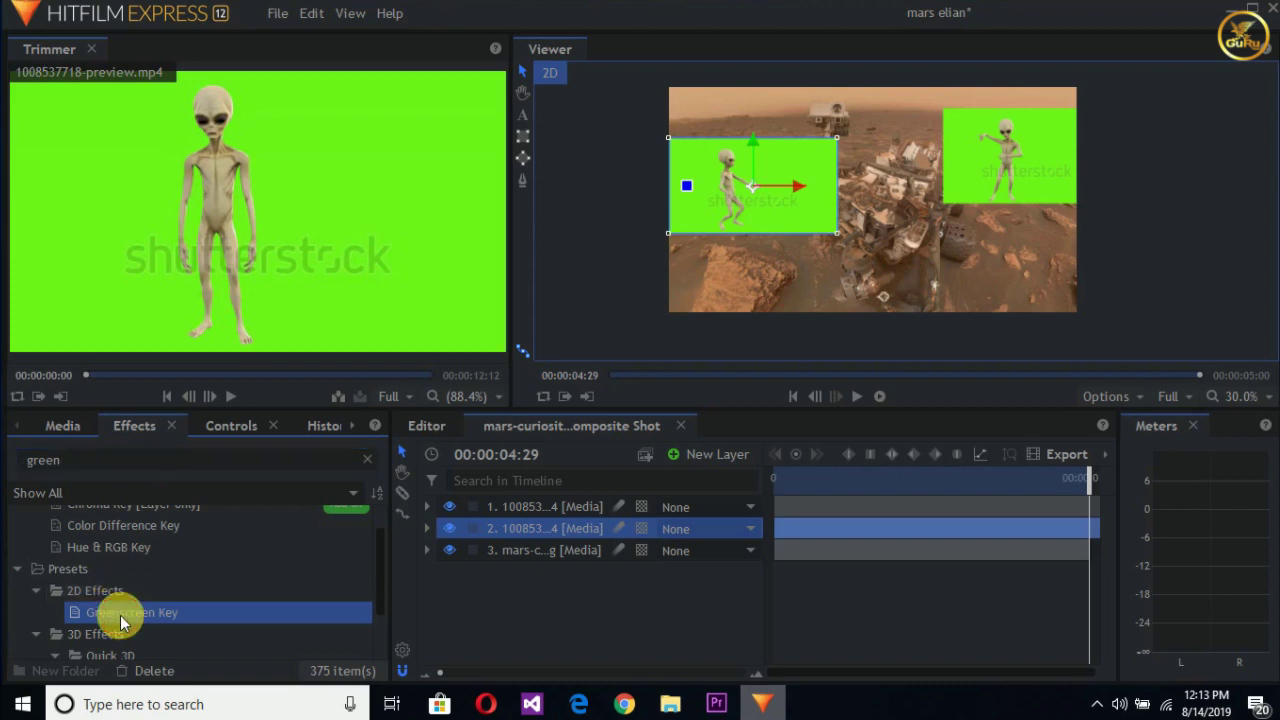
{"action": "left_click_drag", "start_coordinate": [120, 620], "coordinate": [503, 560]}
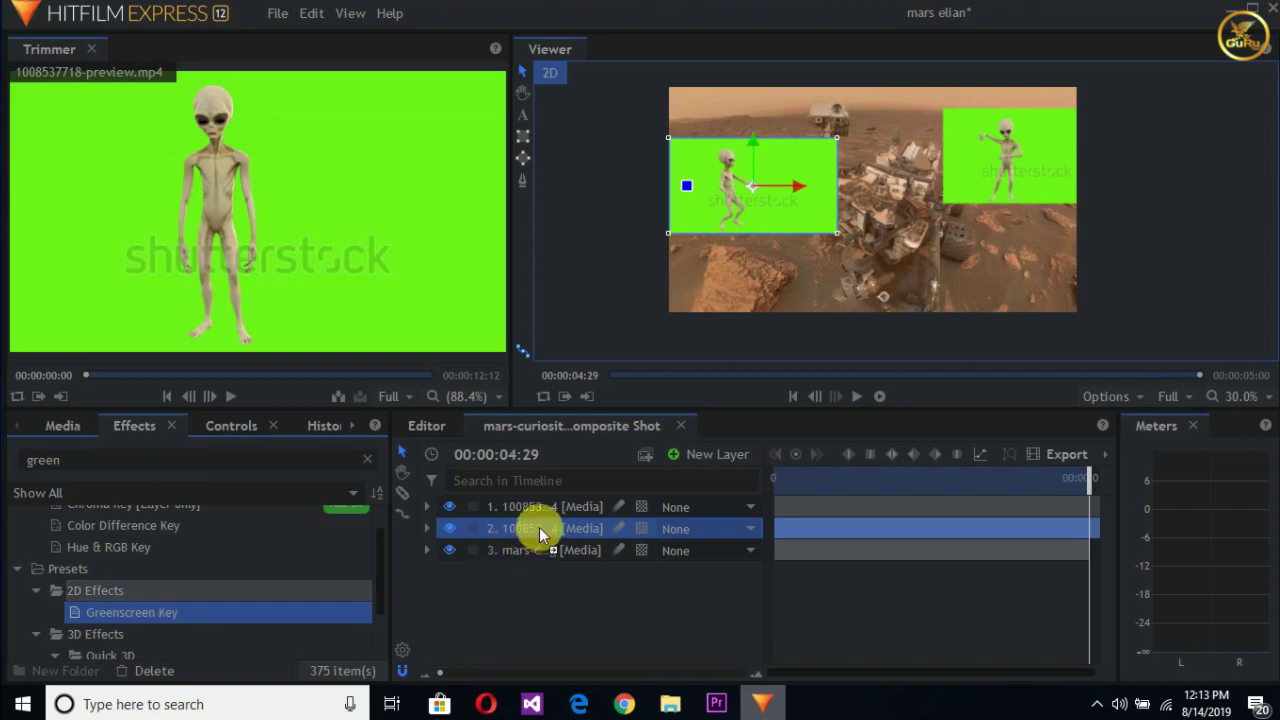
{"action": "left_click_drag", "start_coordinate": [539, 527], "coordinate": [539, 527]}
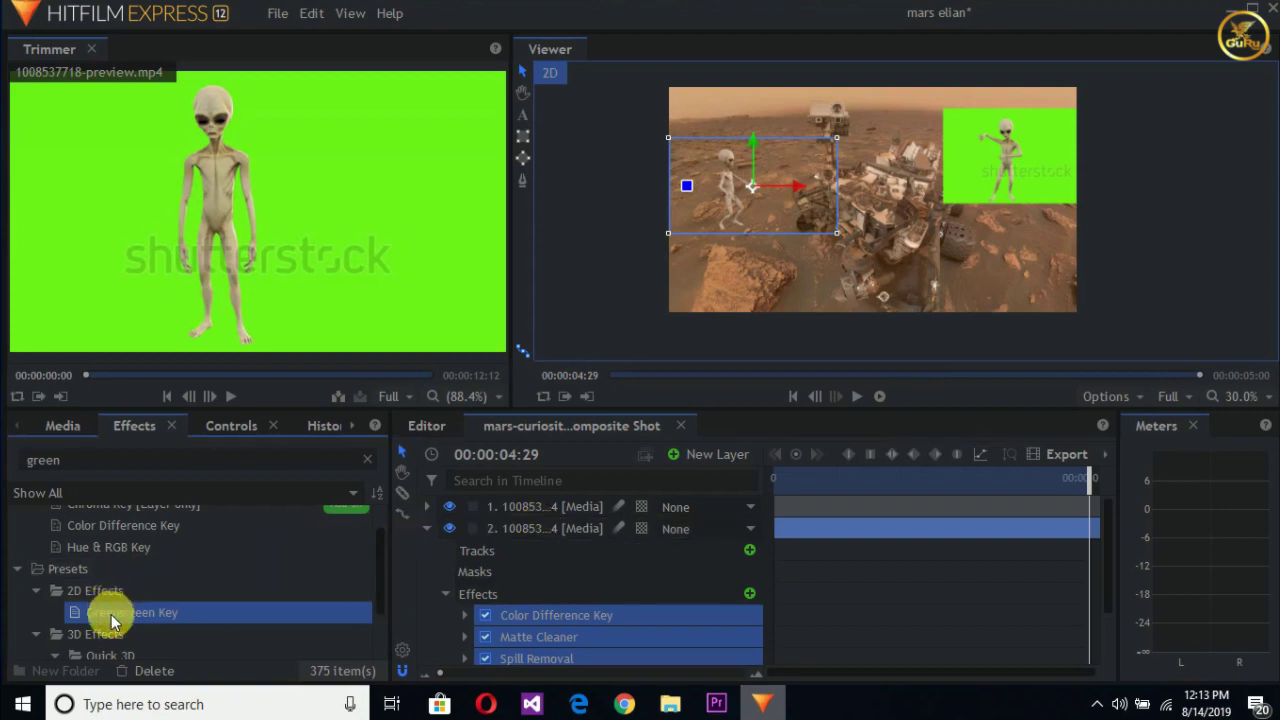
{"action": "left_click_drag", "start_coordinate": [112, 620], "coordinate": [522, 506]}
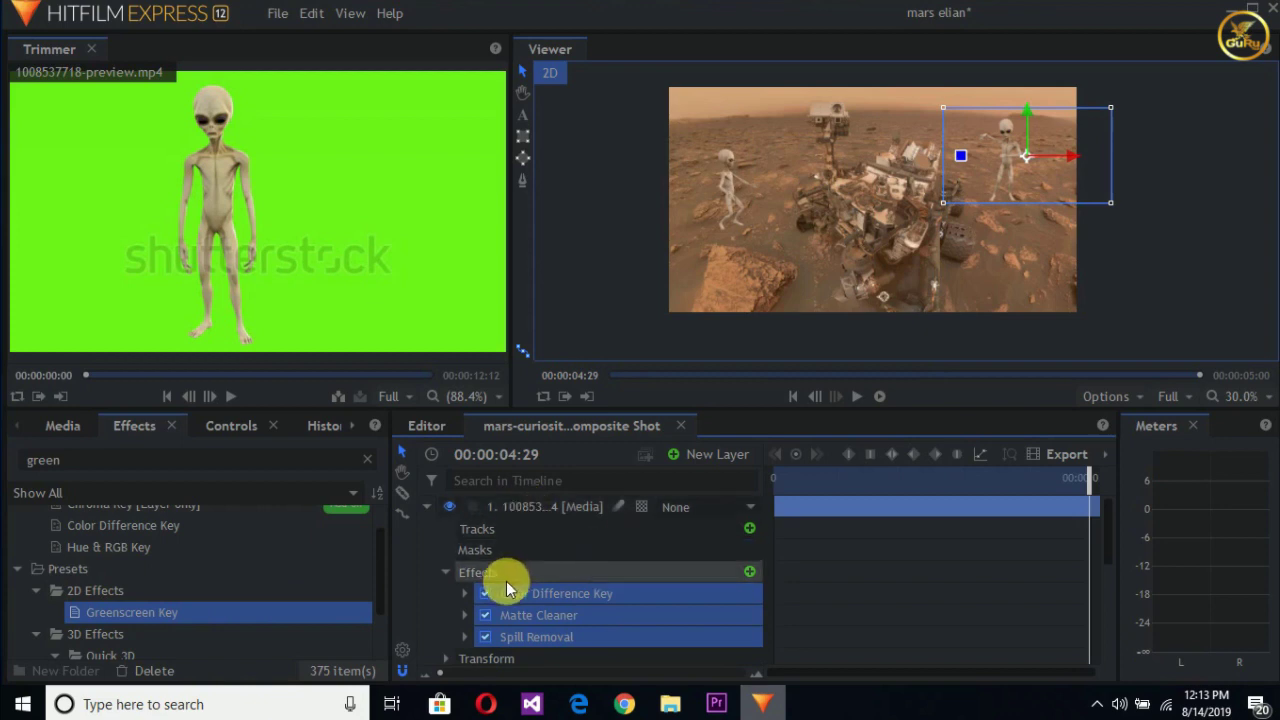
- Play back the composite and inspect the Color Difference Key settings
{"action": "key", "text": "space"}
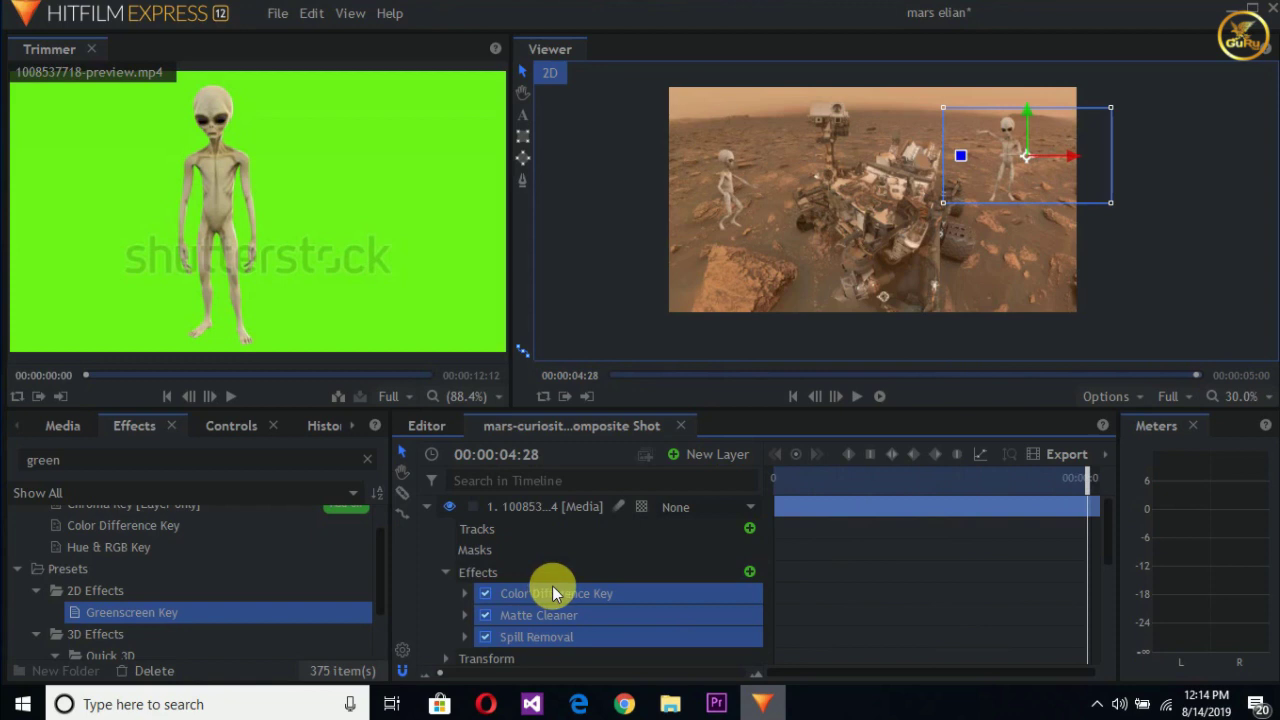
{"action": "left_click", "coordinate": [462, 590]}
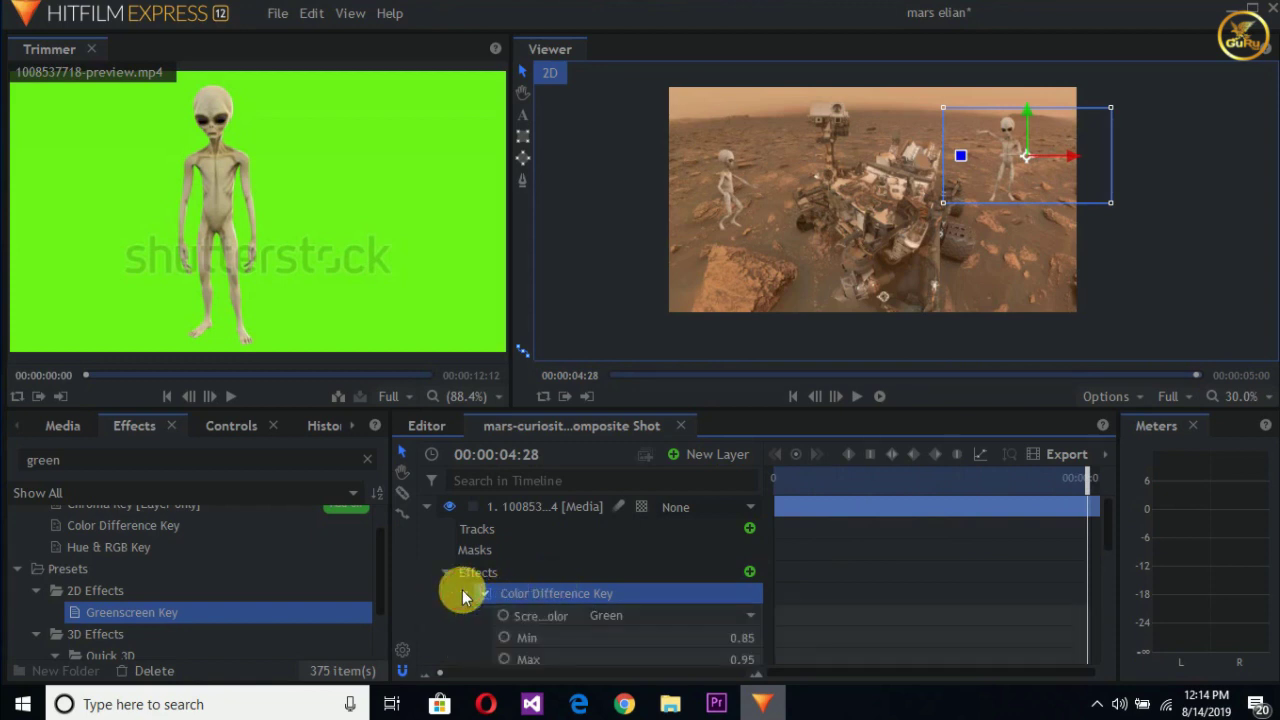
{"action": "left_click", "coordinate": [465, 594]}
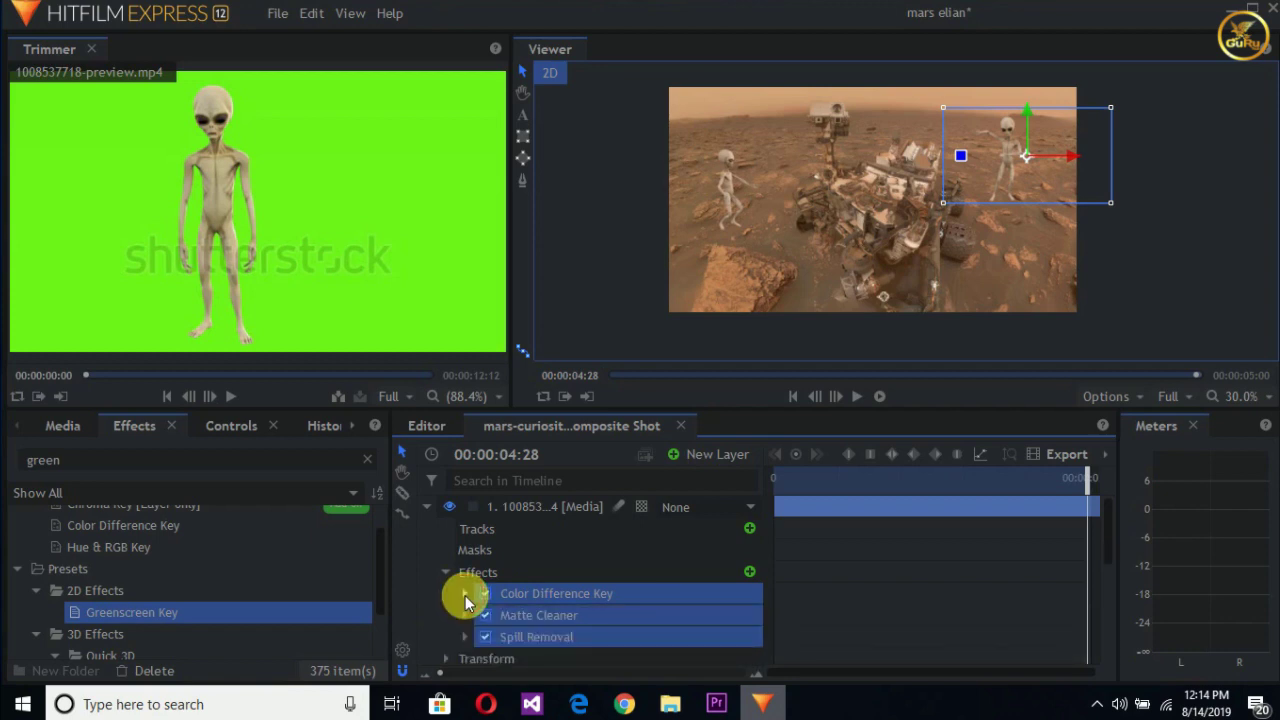
{"action": "left_click", "coordinate": [561, 597]}
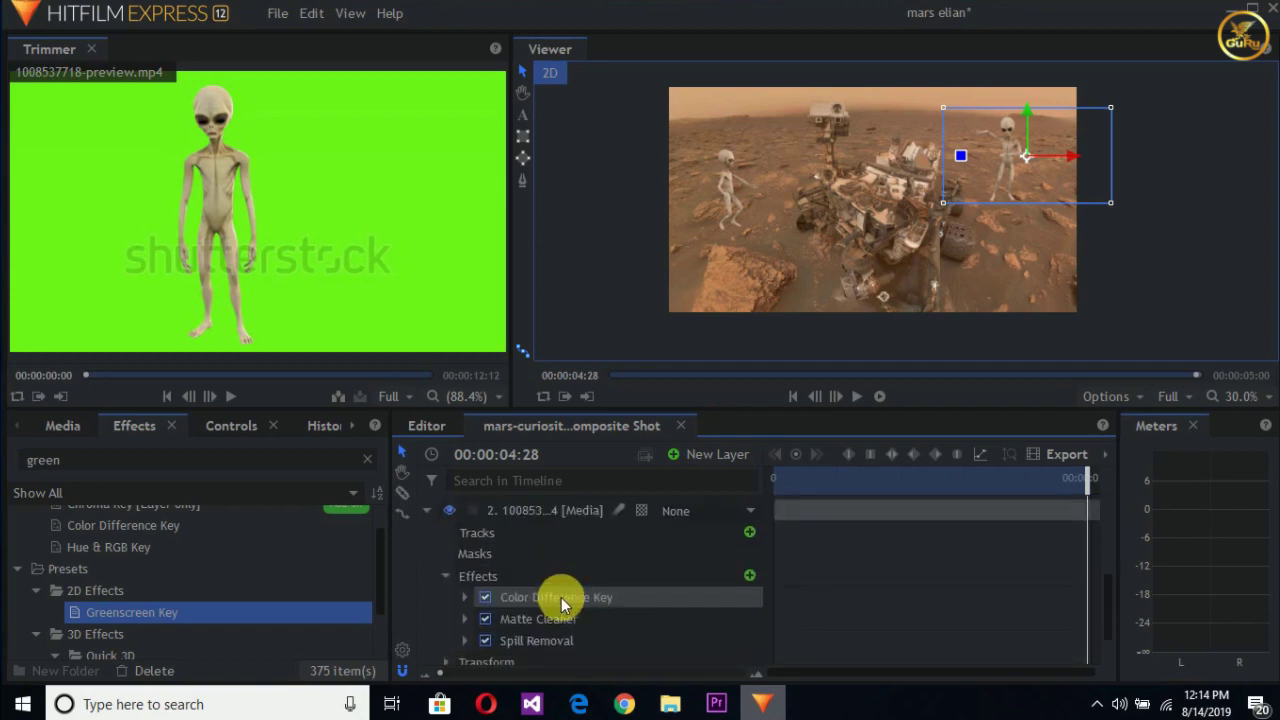
{"action": "scroll", "coordinate": [561, 597], "scroll_direction": "up", "scroll_amount": 3}
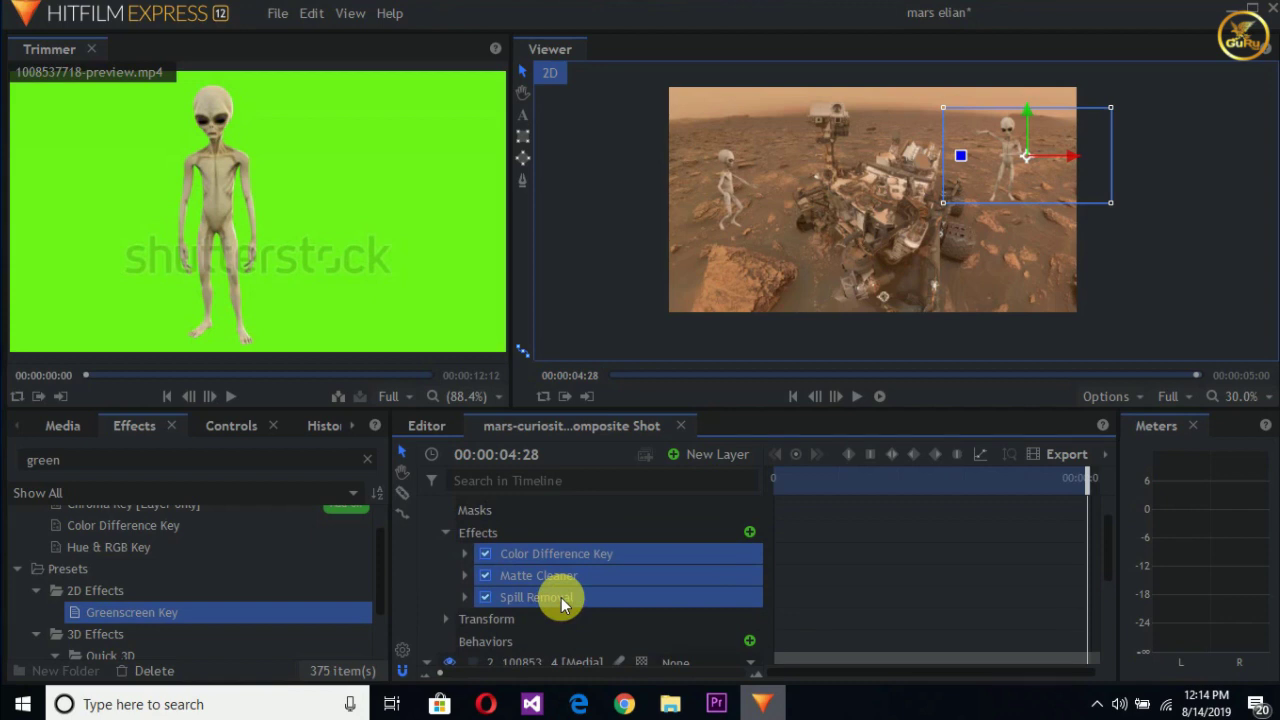
- Search effects for 'sha' and apply Drop Shadow to the right and left alien layers
{"action": "left_click", "coordinate": [104, 460]}
{"action": "key", "text": "BackSpace"}
{"action": "key", "text": "BackSpace"}
{"action": "key", "text": "BackSpace"}
{"action": "key", "text": "BackSpace"}
{"action": "key", "text": "BackSpace"}
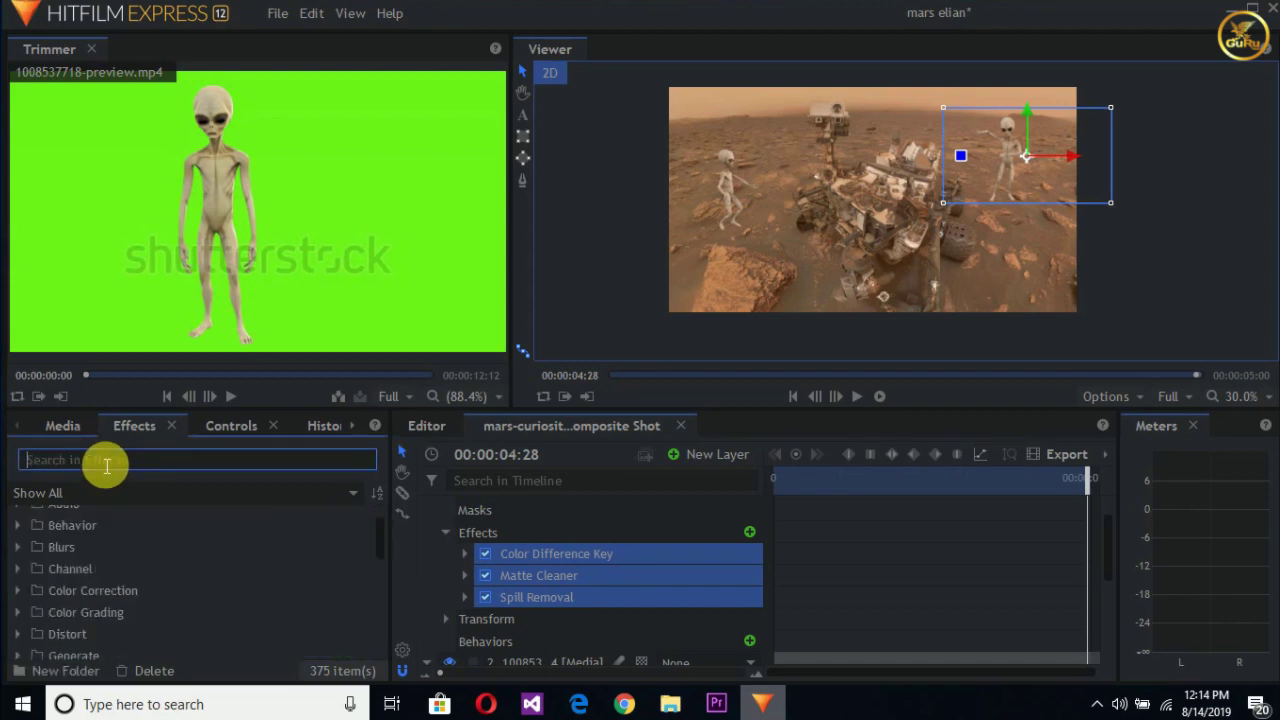
{"action": "type", "text": "sha"}
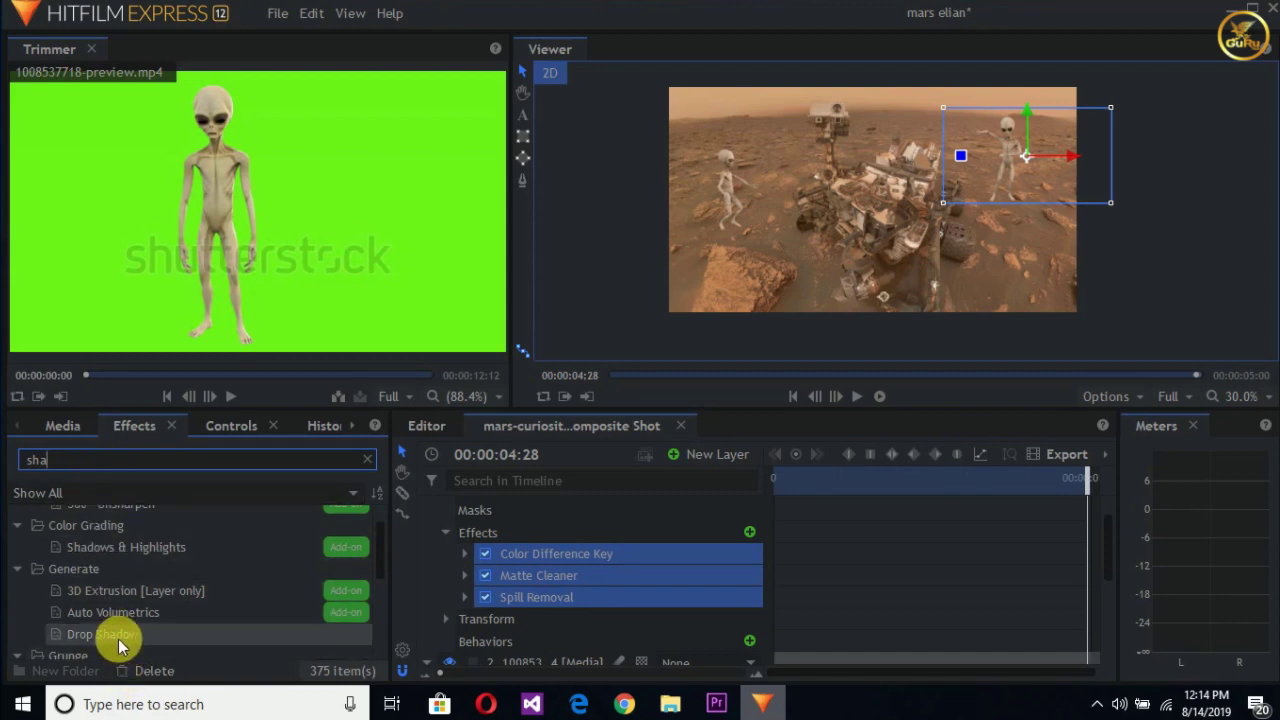
{"action": "left_click_drag", "start_coordinate": [118, 639], "coordinate": [562, 507]}
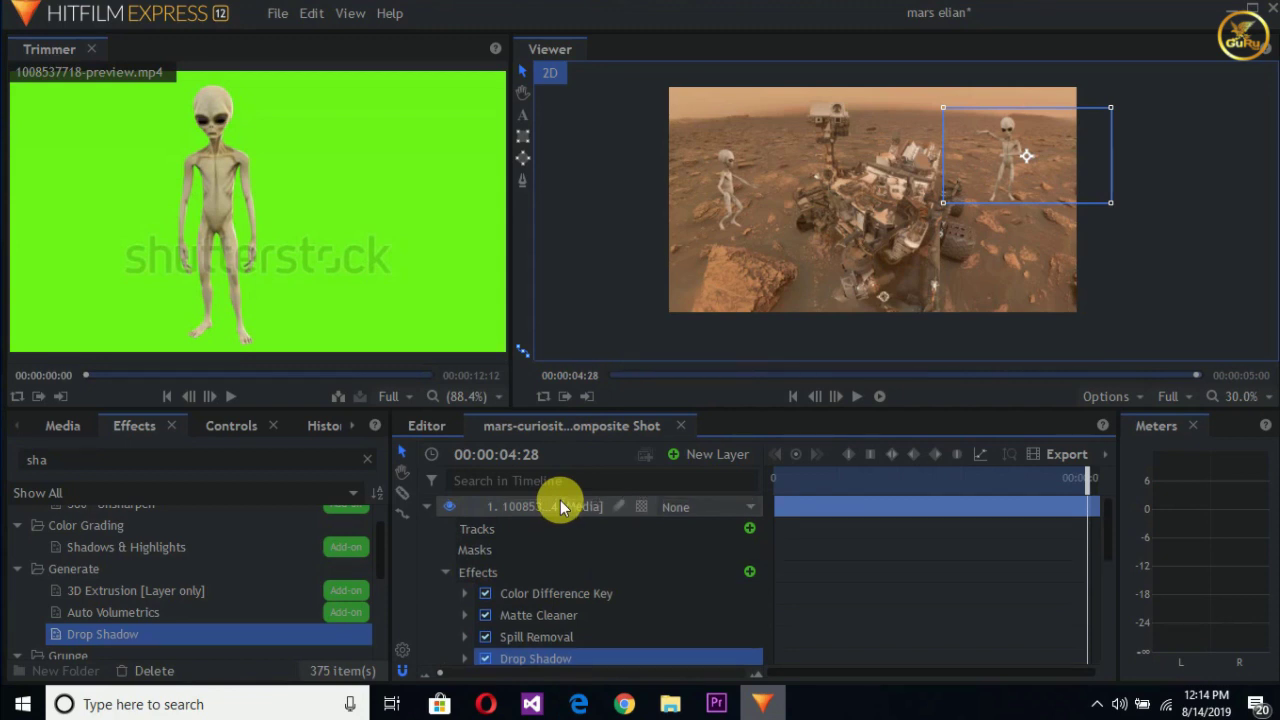
{"action": "scroll", "coordinate": [560, 500], "scroll_direction": "down", "scroll_amount": 2}
{"action": "scroll", "coordinate": [560, 500], "scroll_direction": "up", "scroll_amount": 2}
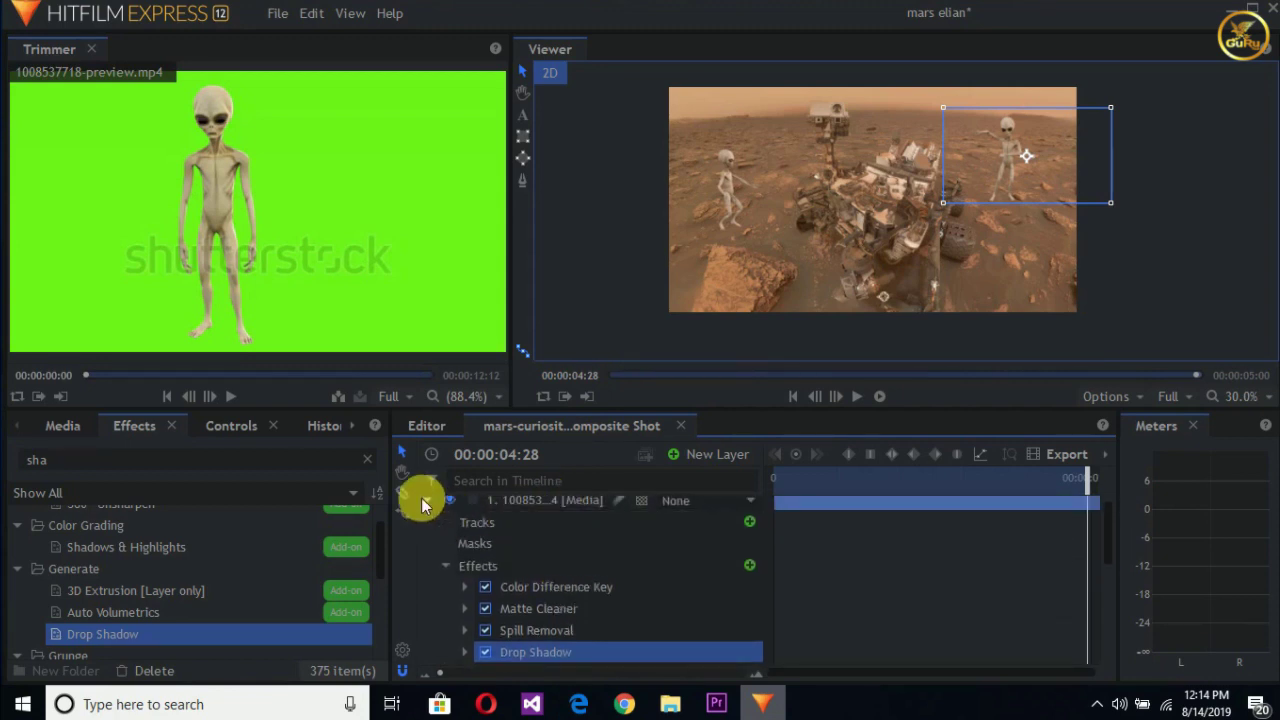
{"action": "scroll", "coordinate": [421, 500], "scroll_direction": "up", "scroll_amount": 1}
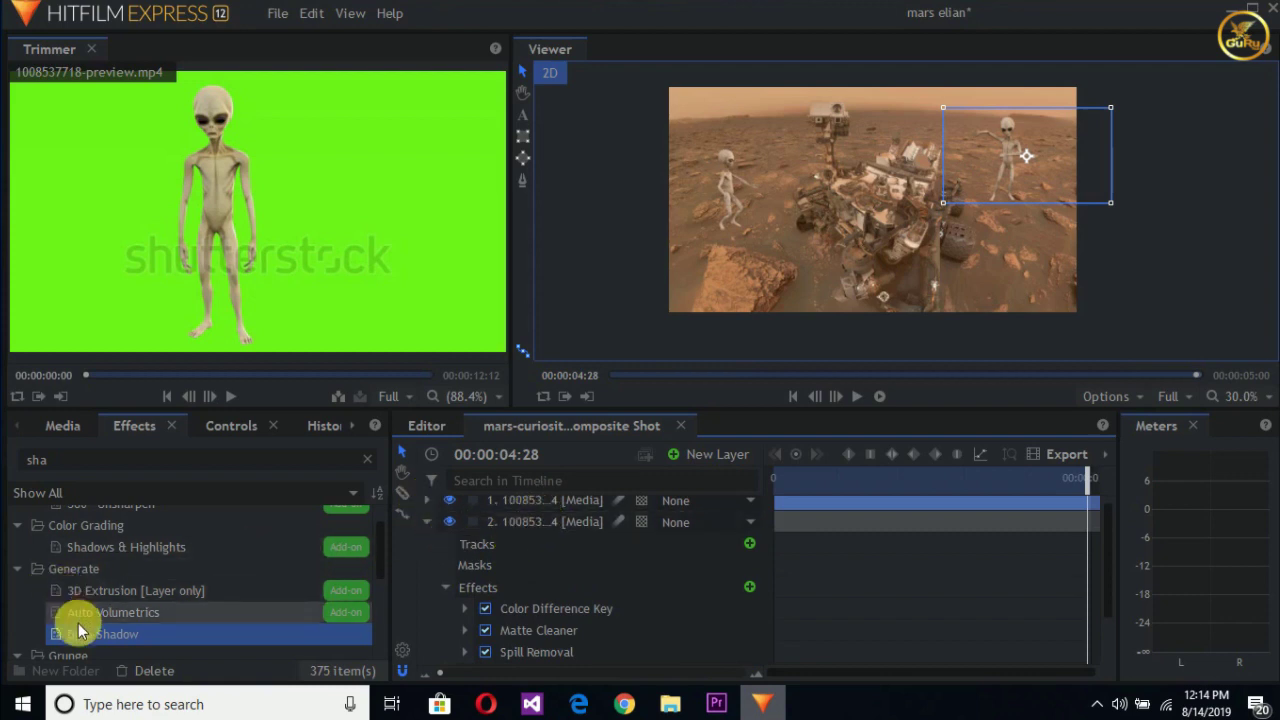
{"action": "left_click_drag", "start_coordinate": [78, 629], "coordinate": [500, 526]}
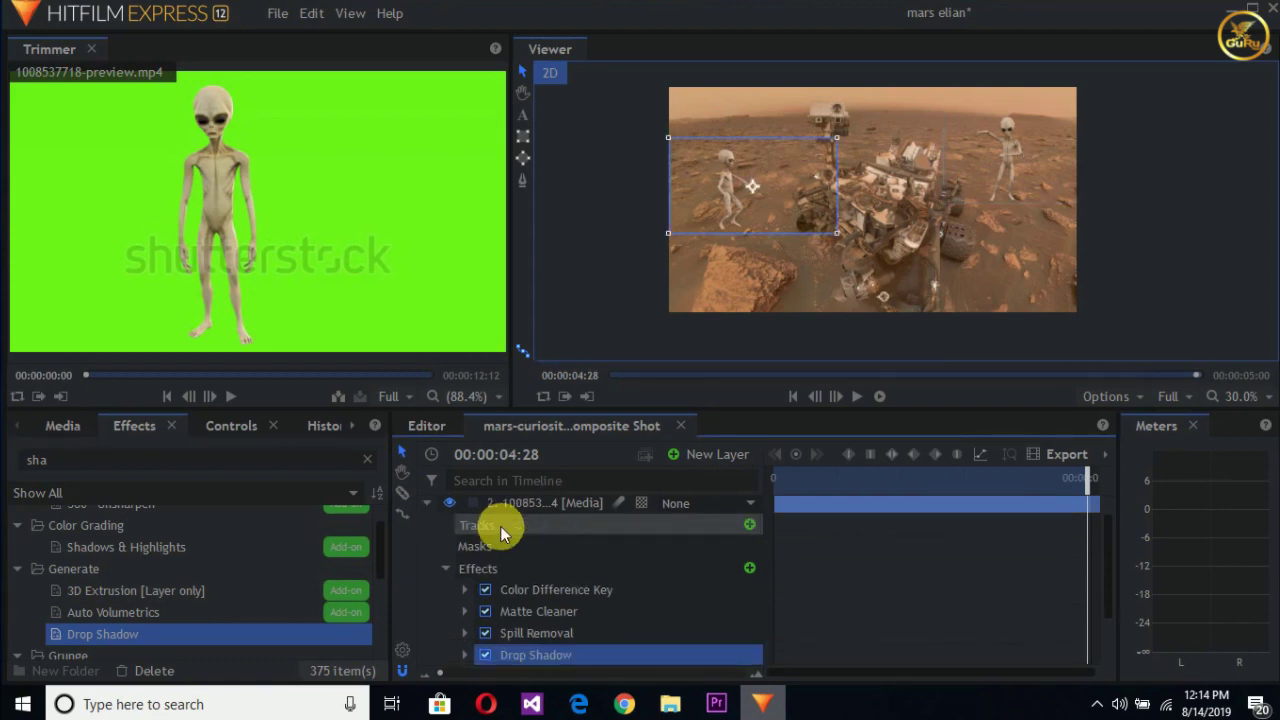
- Keep the Color Difference Key screen colour on Green and expand the left alien's Transform properties
{"action": "scroll", "coordinate": [531, 523], "scroll_direction": "up", "scroll_amount": 1}
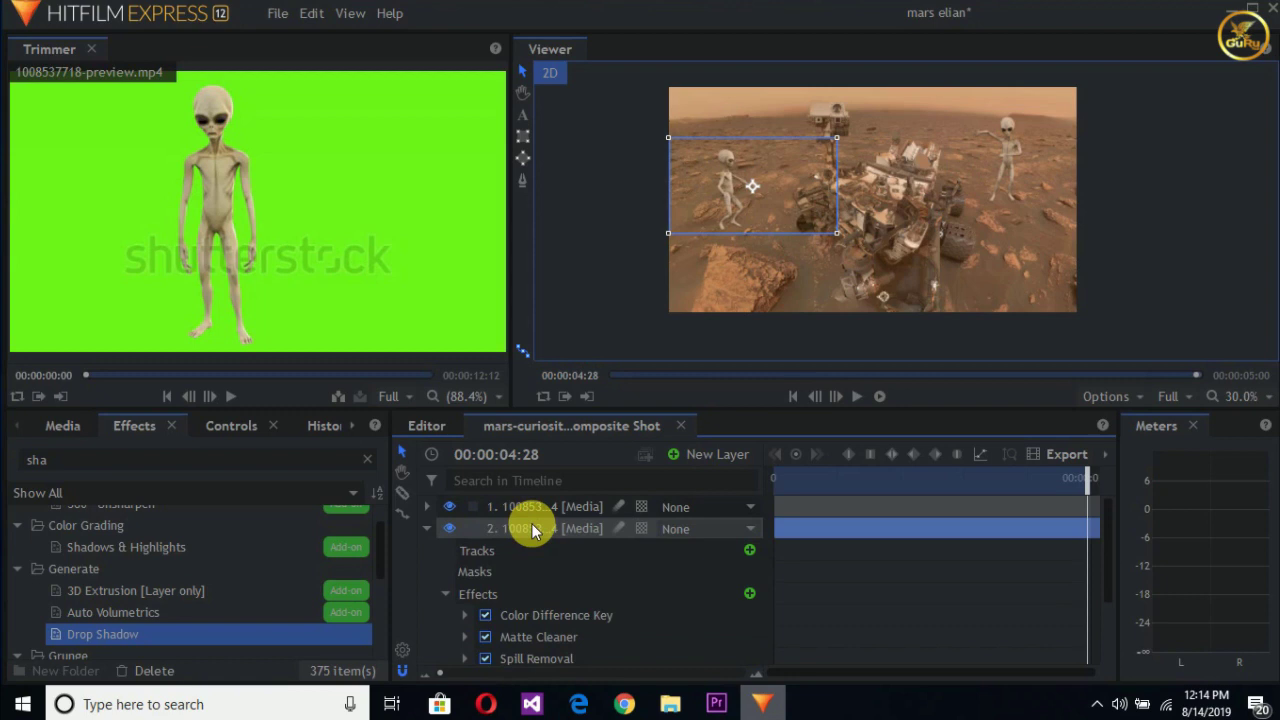
{"action": "scroll", "coordinate": [535, 598], "scroll_direction": "down", "scroll_amount": 4}
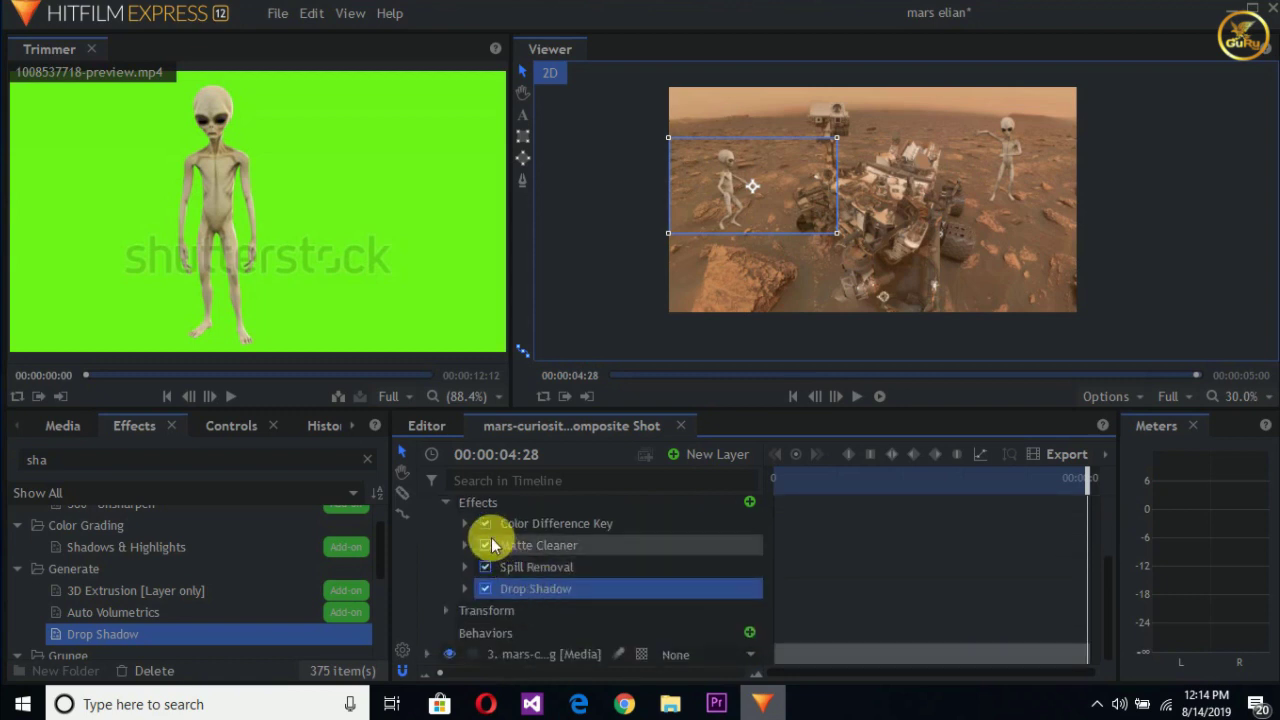
{"action": "left_click", "coordinate": [465, 524]}
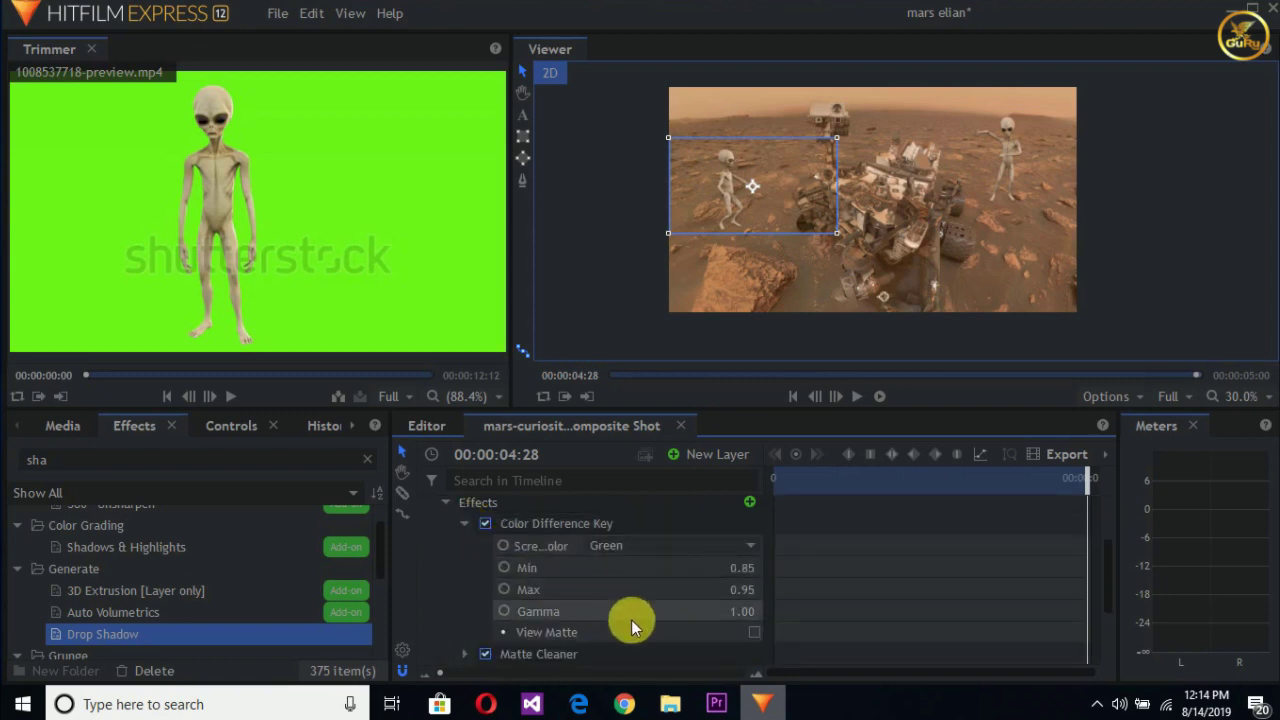
{"action": "left_click", "coordinate": [642, 552]}
{"action": "left_click", "coordinate": [642, 552]}
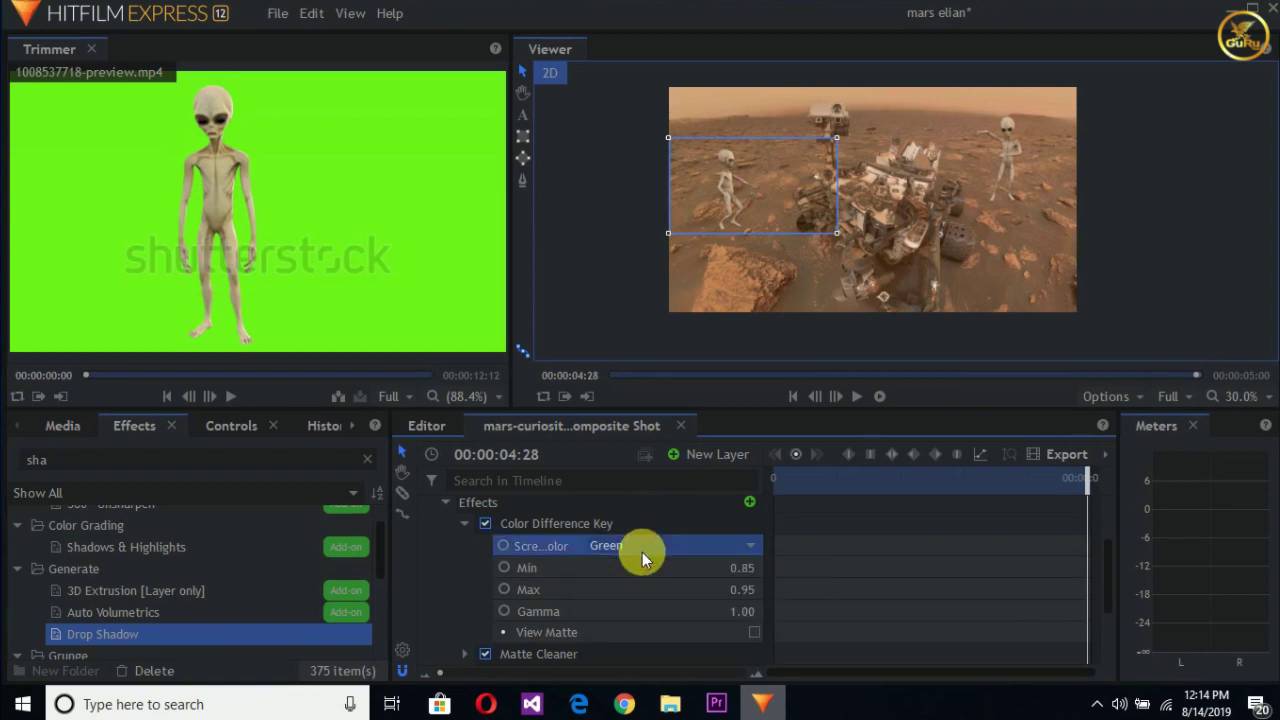
{"action": "scroll", "coordinate": [600, 587], "scroll_direction": "down", "scroll_amount": 3}
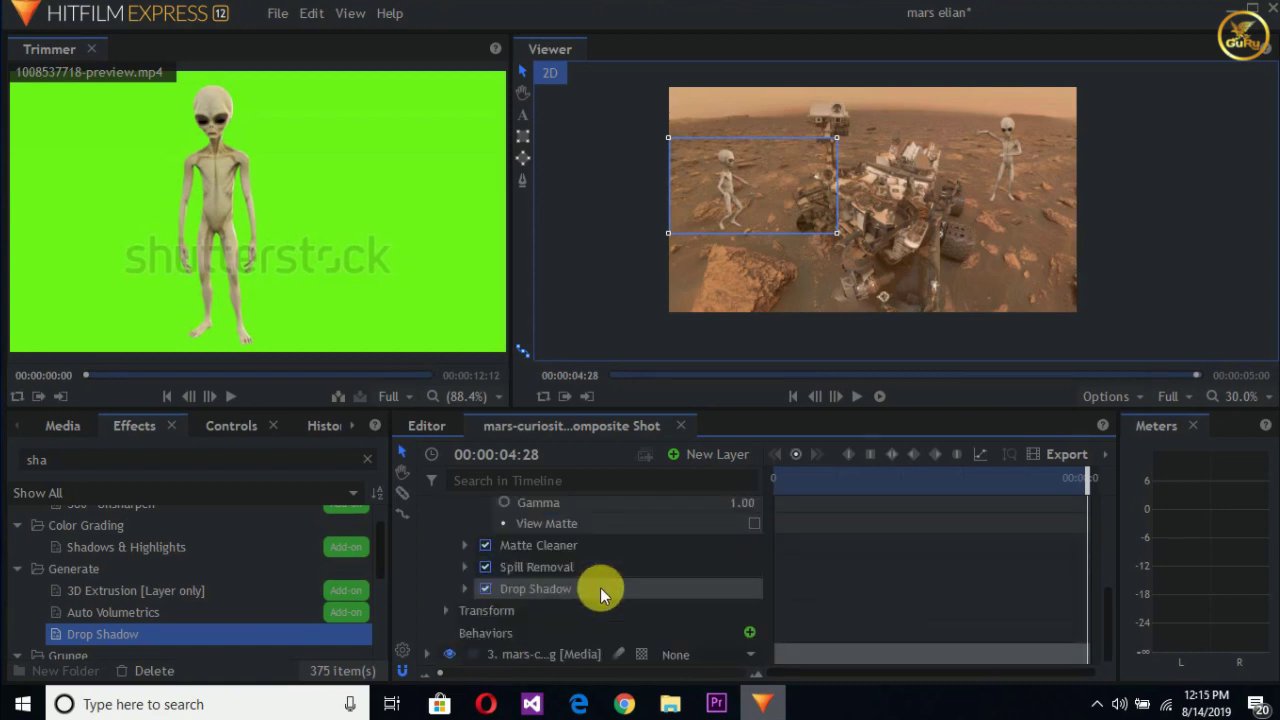
{"action": "left_click", "coordinate": [498, 610]}
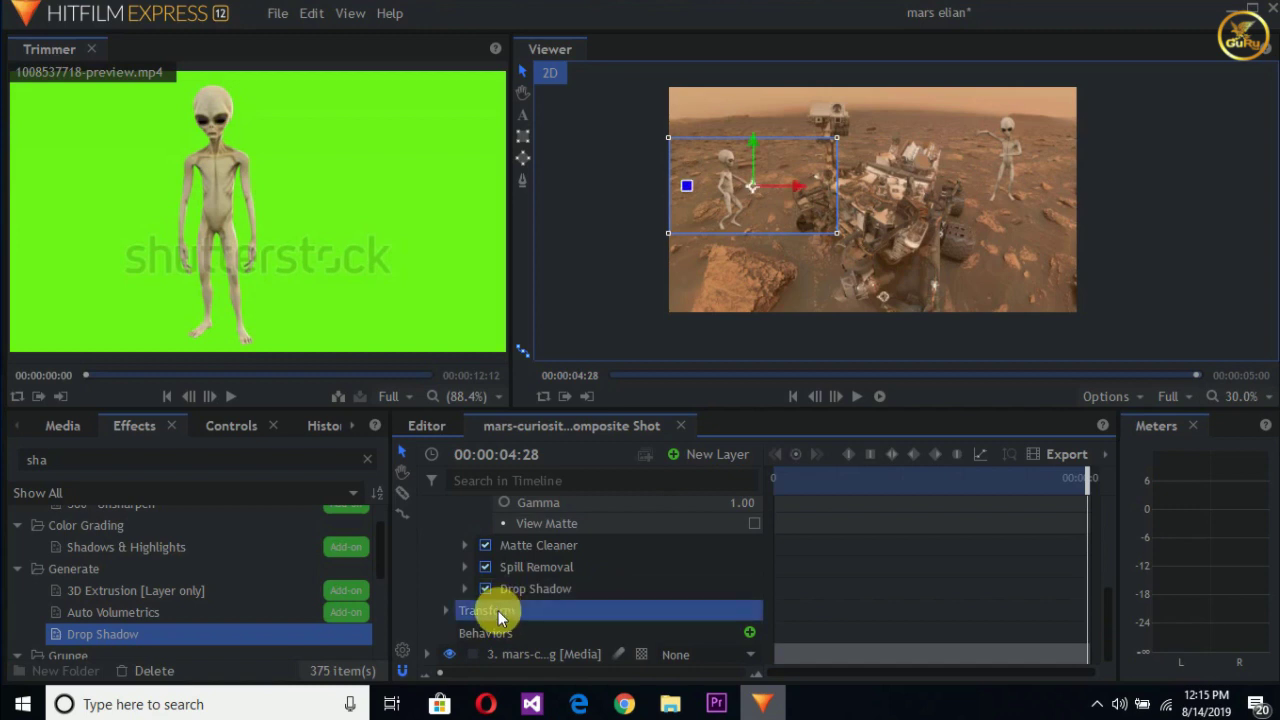
{"action": "left_click", "coordinate": [447, 611]}
{"action": "scroll", "coordinate": [559, 616], "scroll_direction": "down", "scroll_amount": 2}
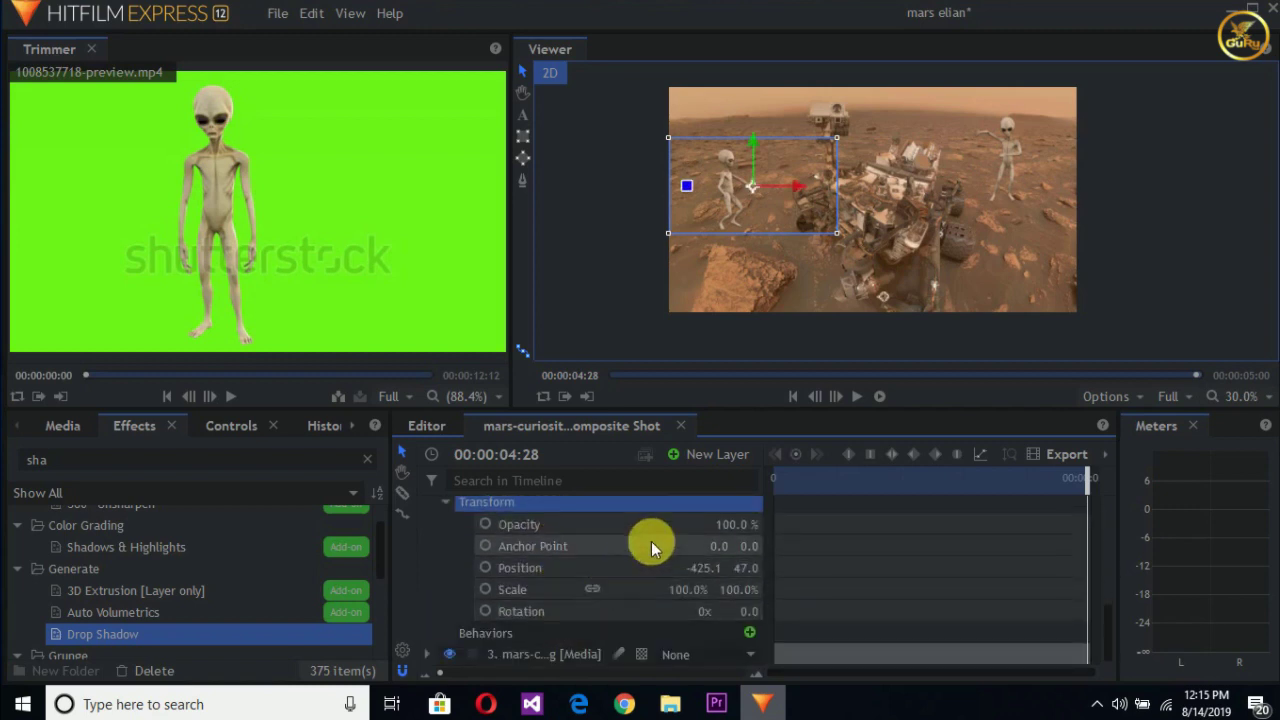
{"action": "left_click", "coordinate": [519, 524]}
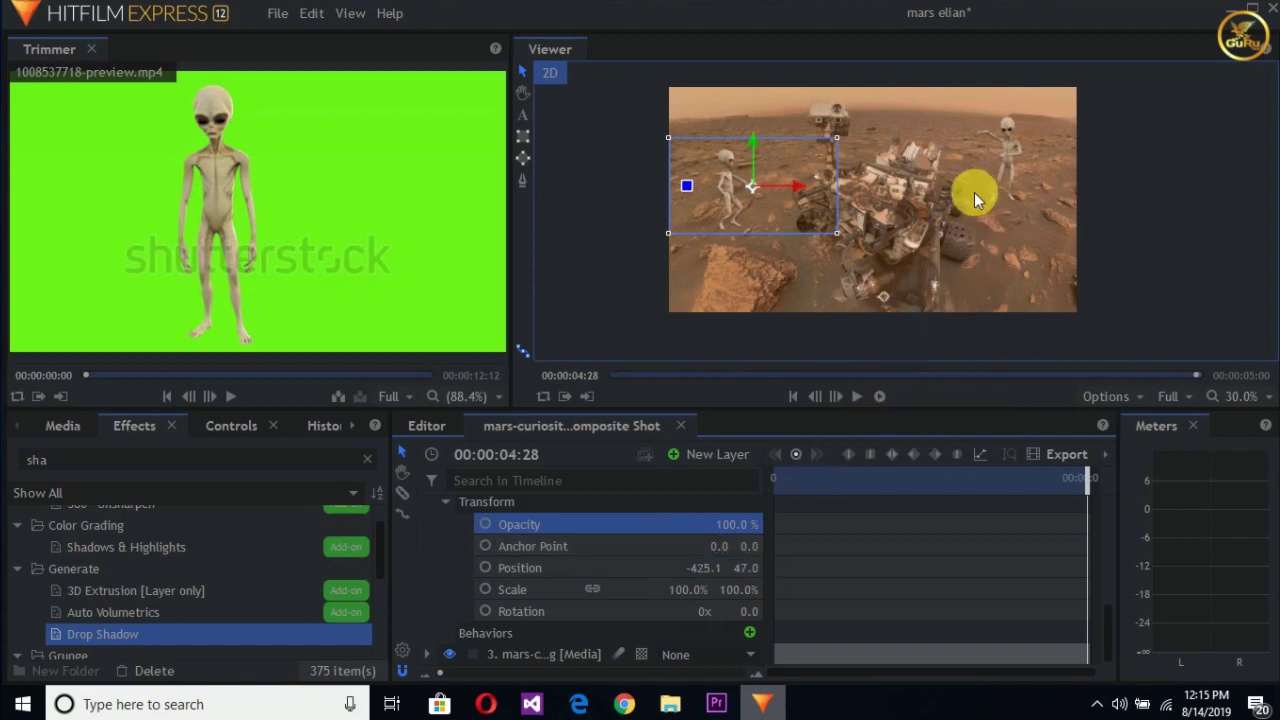
{"action": "key", "text": "Right"}
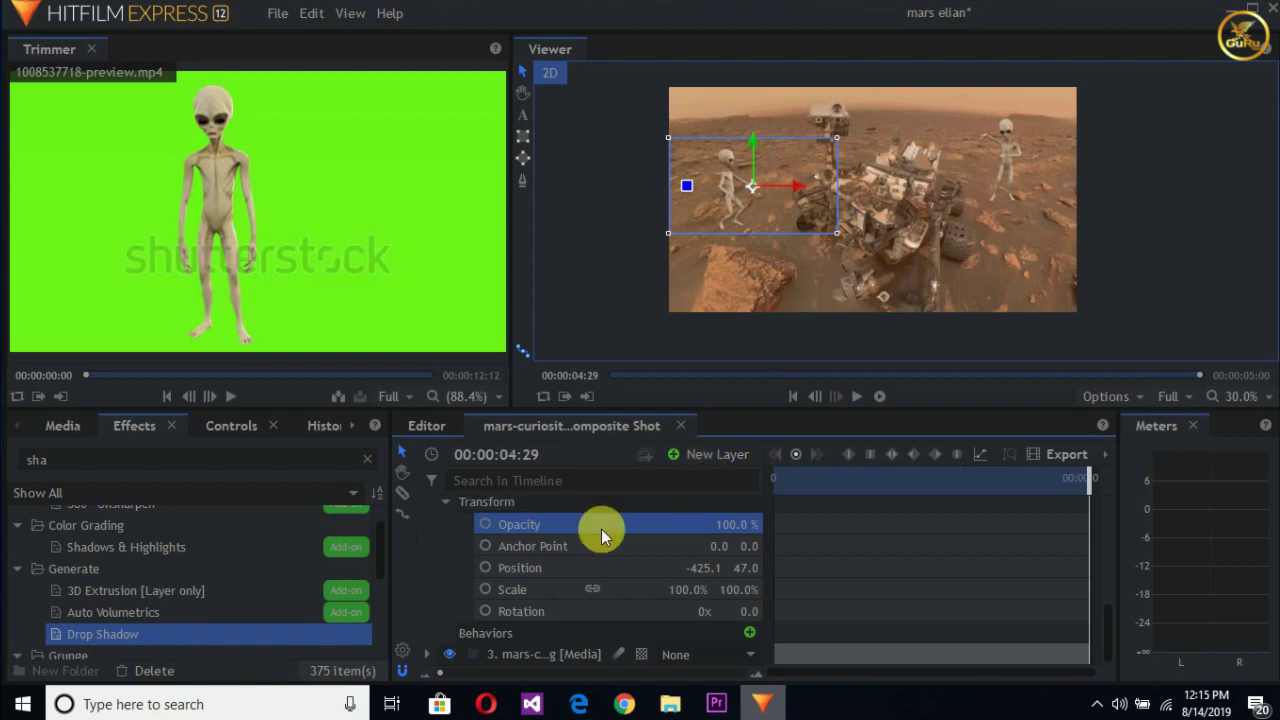
{"action": "scroll", "coordinate": [601, 529], "scroll_direction": "up", "scroll_amount": 10}
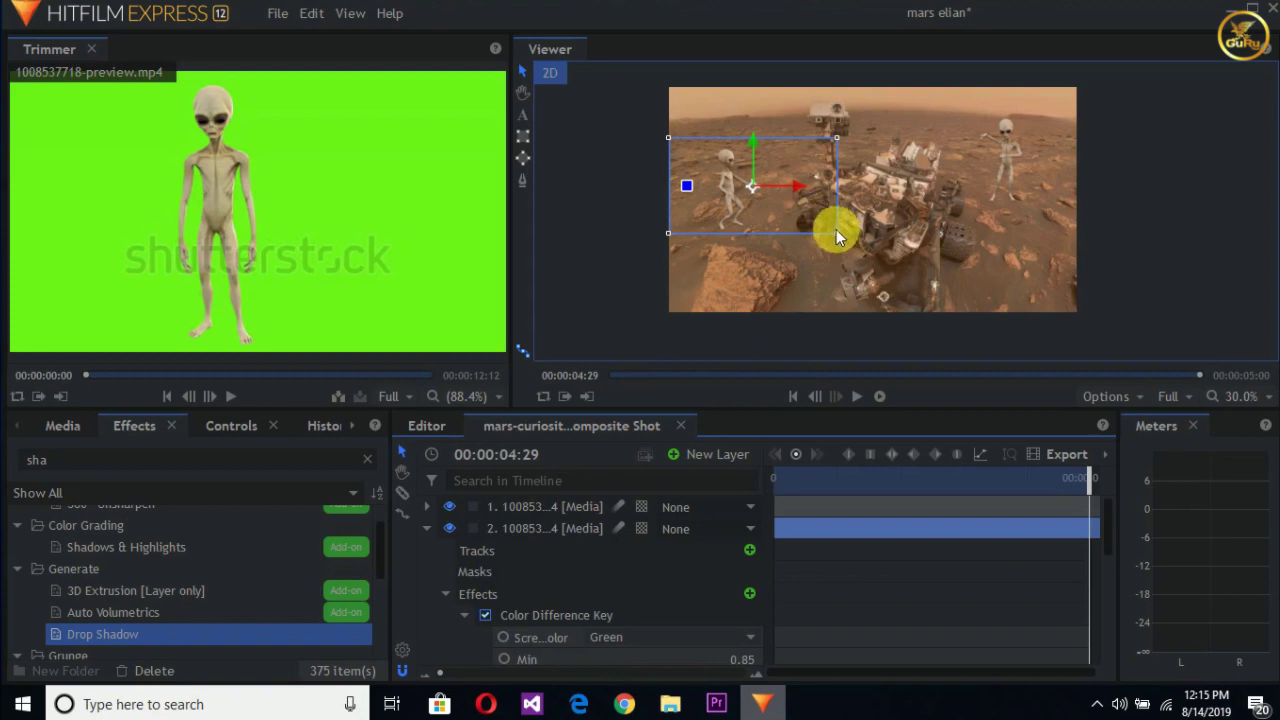
- Scale up the left alien, lower the right alien slightly, and play back to check
{"action": "left_click_drag", "start_coordinate": [836, 233], "coordinate": [876, 246]}
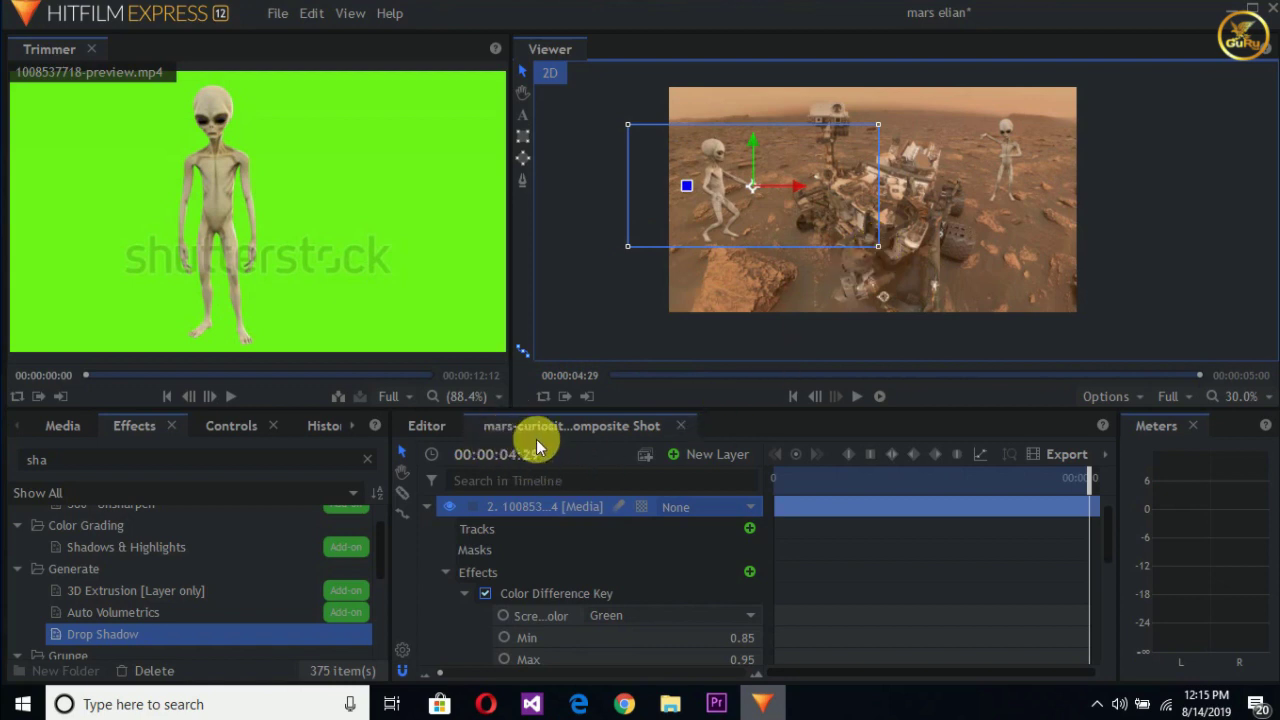
{"action": "key", "text": "space"}
{"action": "left_click", "coordinate": [1012, 145]}
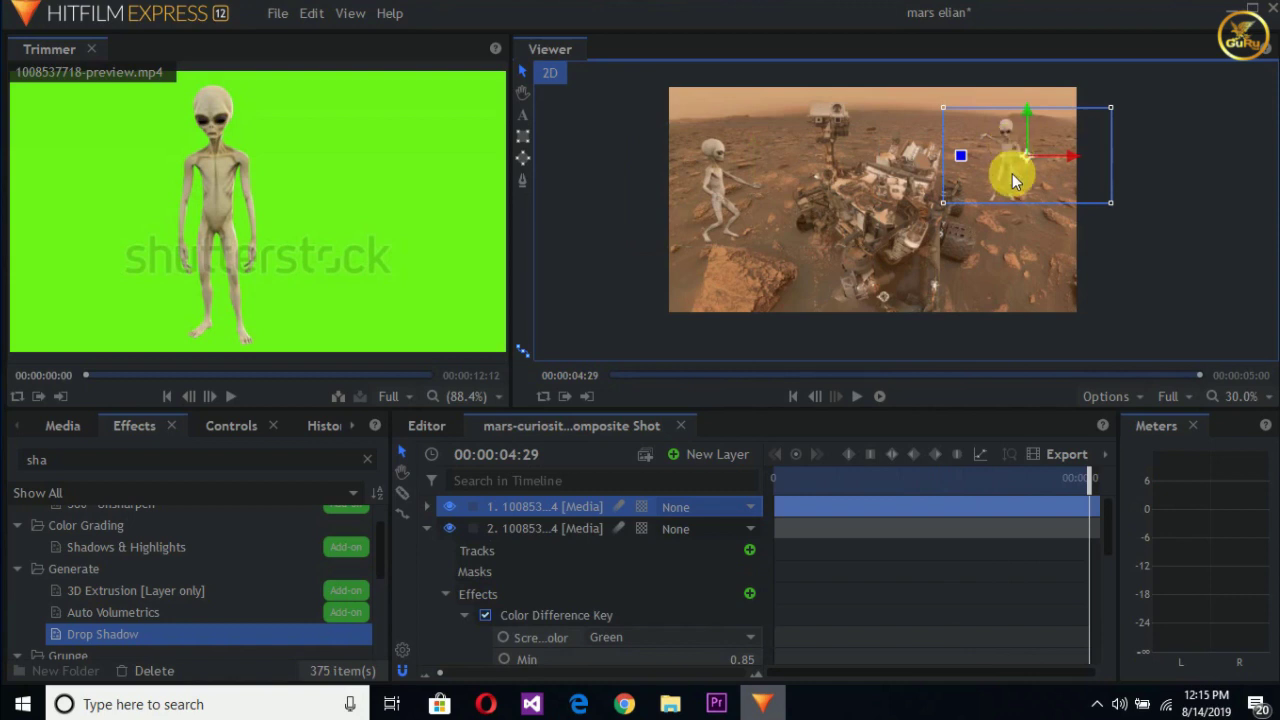
{"action": "left_click_drag", "start_coordinate": [1012, 173], "coordinate": [1012, 182]}
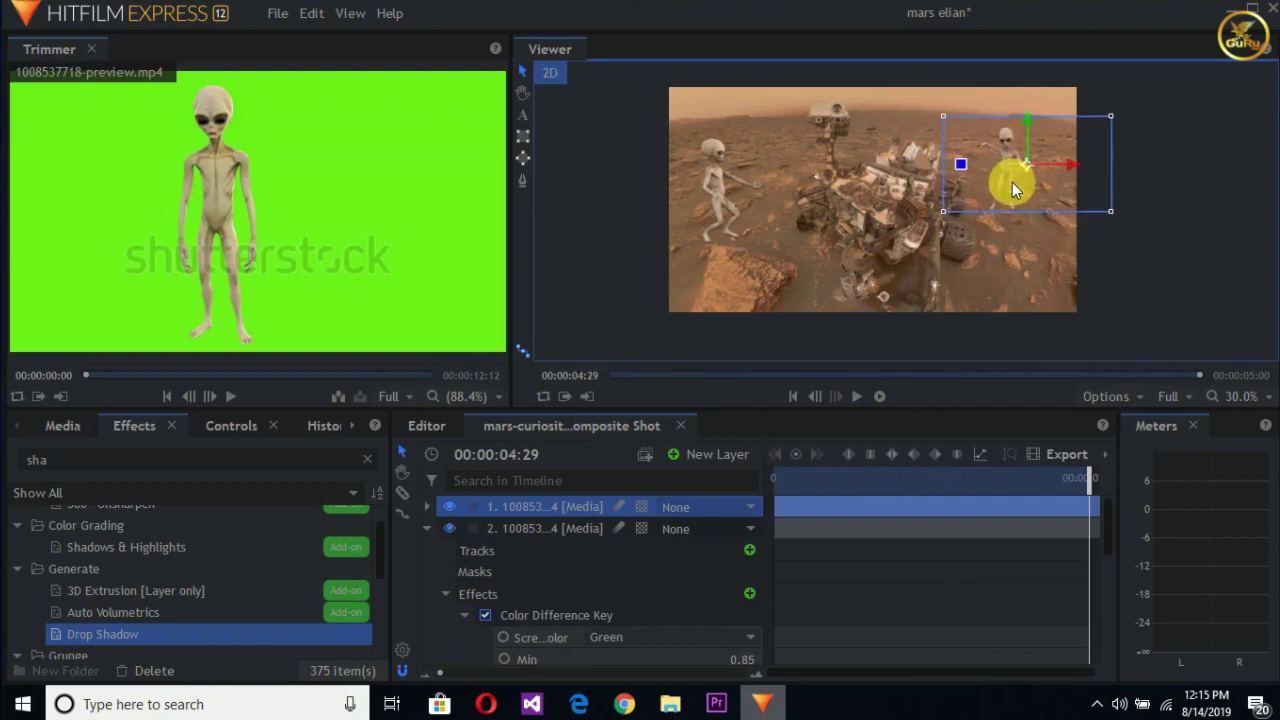
{"action": "left_click", "coordinate": [855, 396]}
{"action": "left_click", "coordinate": [1199, 262]}
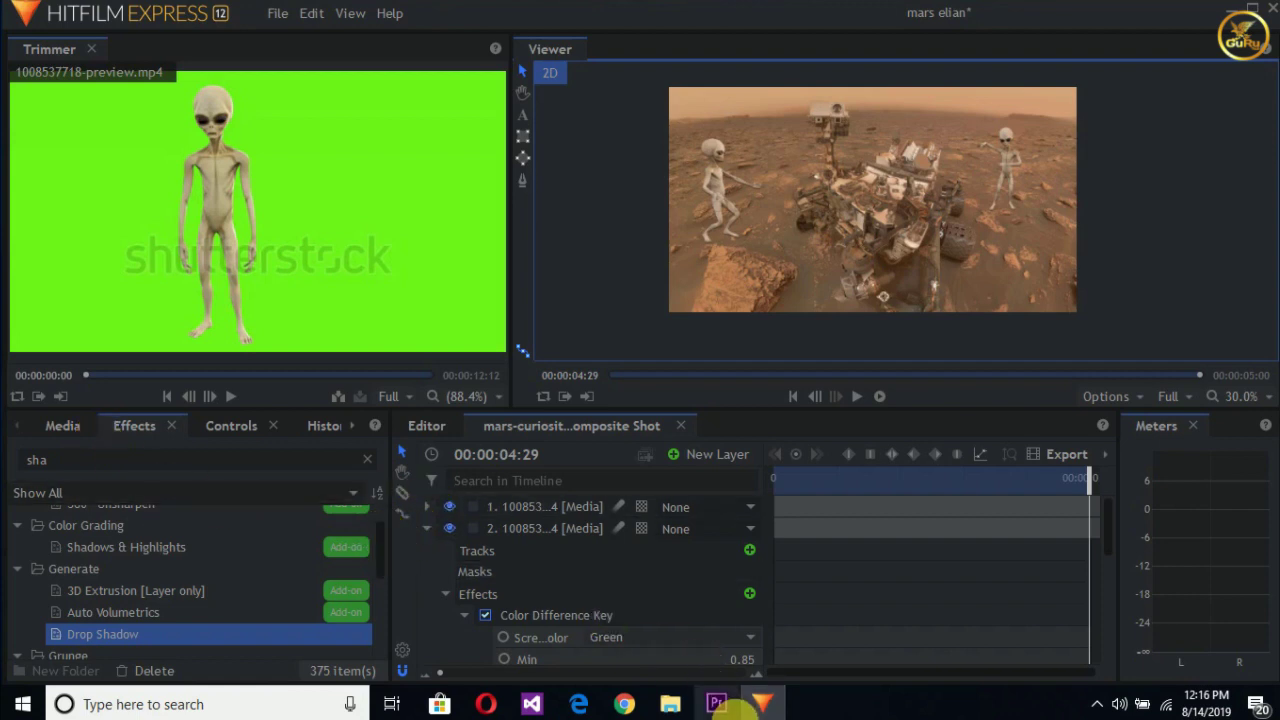
{"action": "left_click", "coordinate": [724, 708]}
{"action": "right_click", "coordinate": [722, 706]}
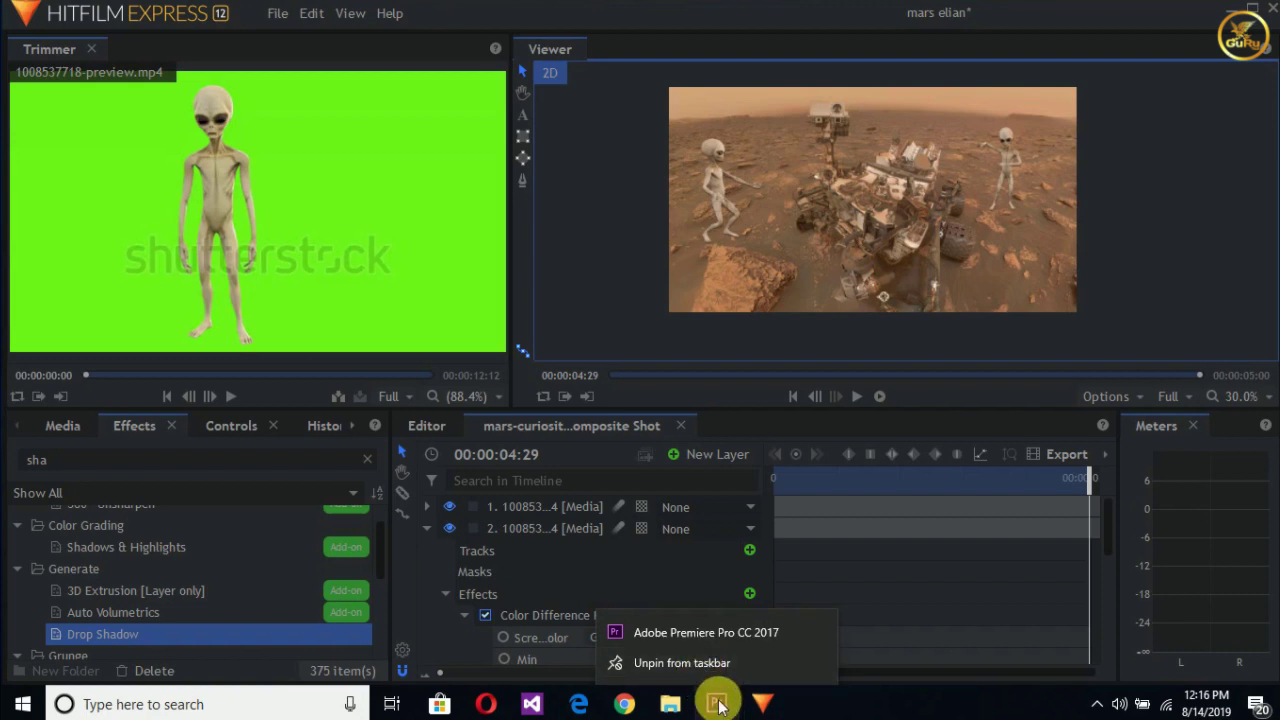
{"action": "left_click", "coordinate": [720, 706]}
{"action": "mouse_move", "coordinate": [763, 706]}
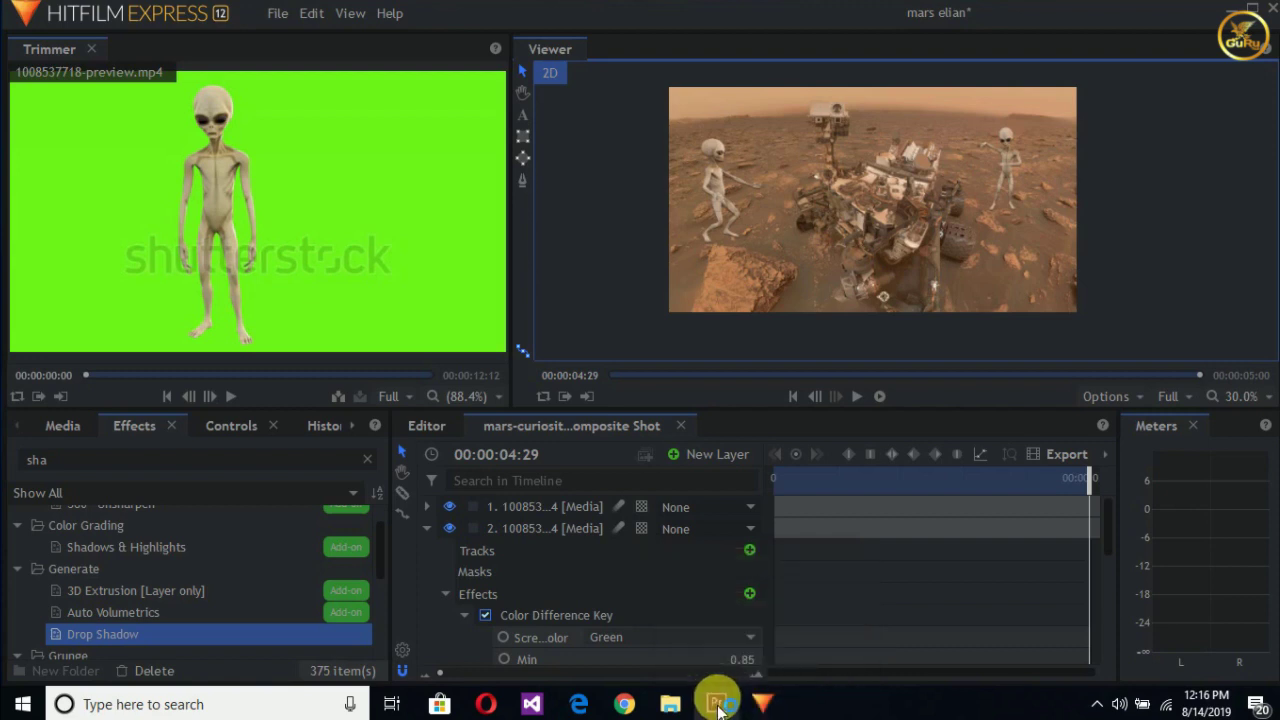
{"action": "right_click", "coordinate": [720, 706]}
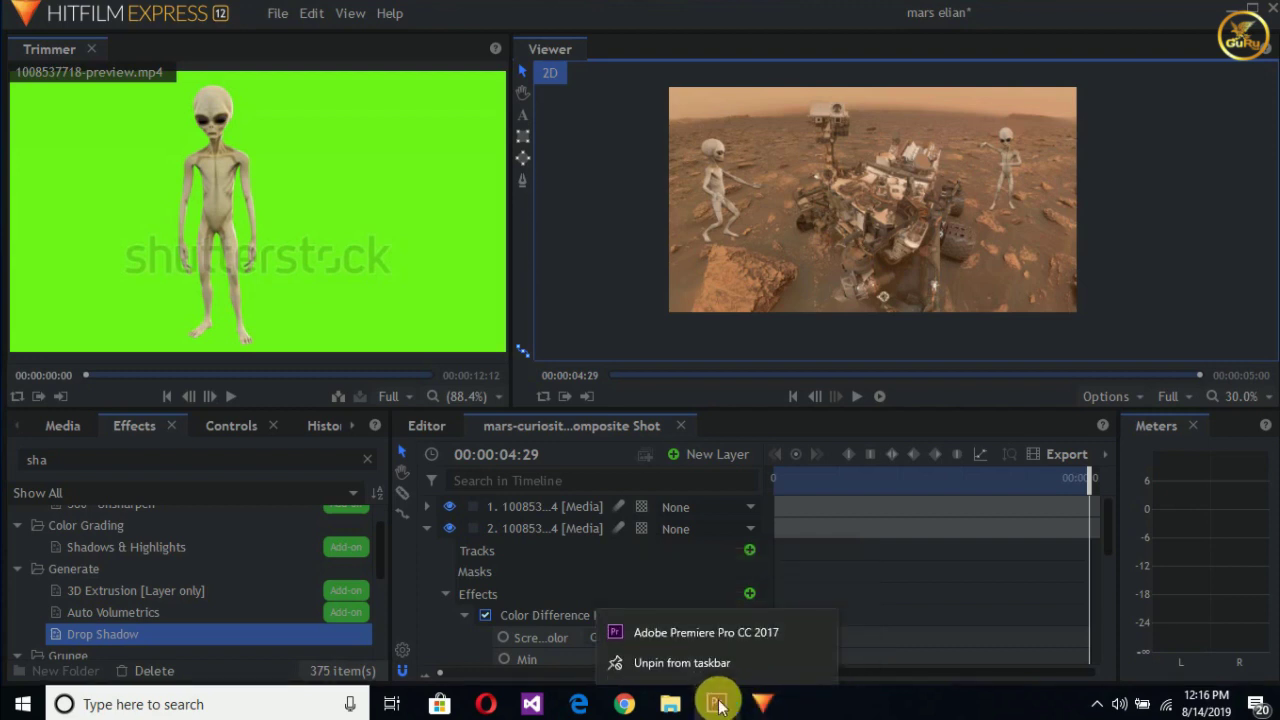
{"action": "left_click", "coordinate": [856, 713]}
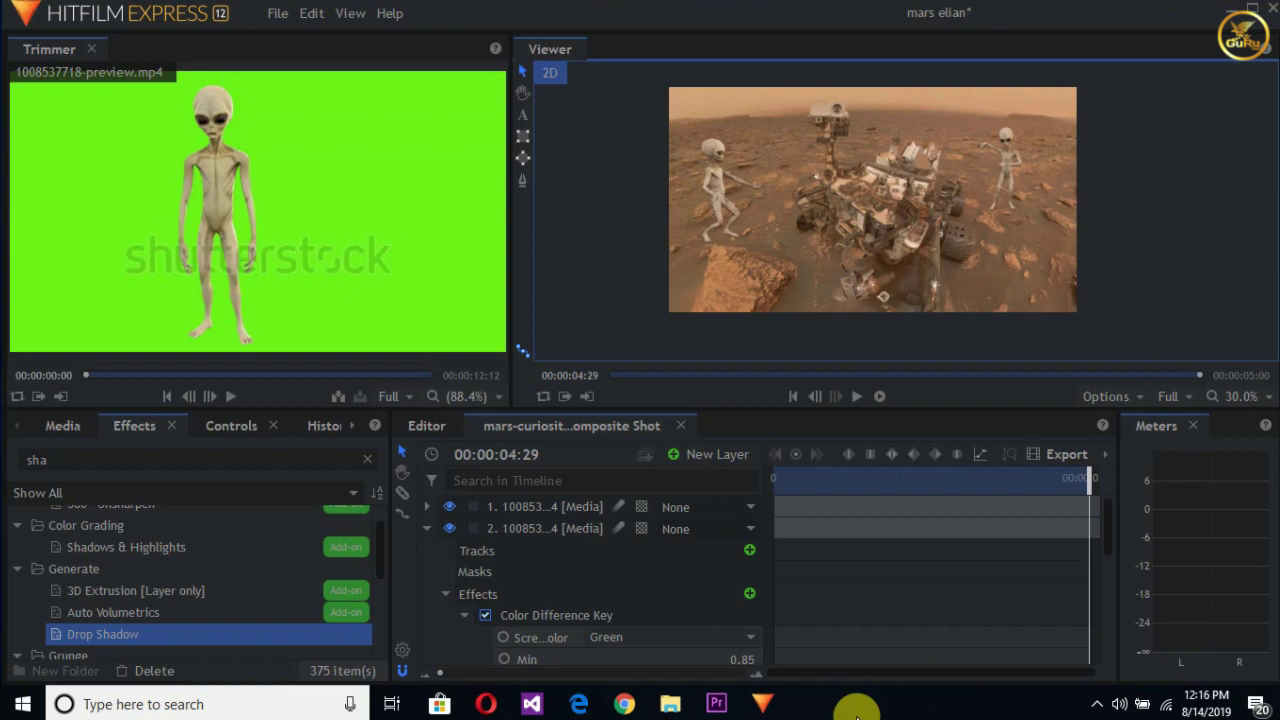
{"action": "right_click", "coordinate": [724, 706]}
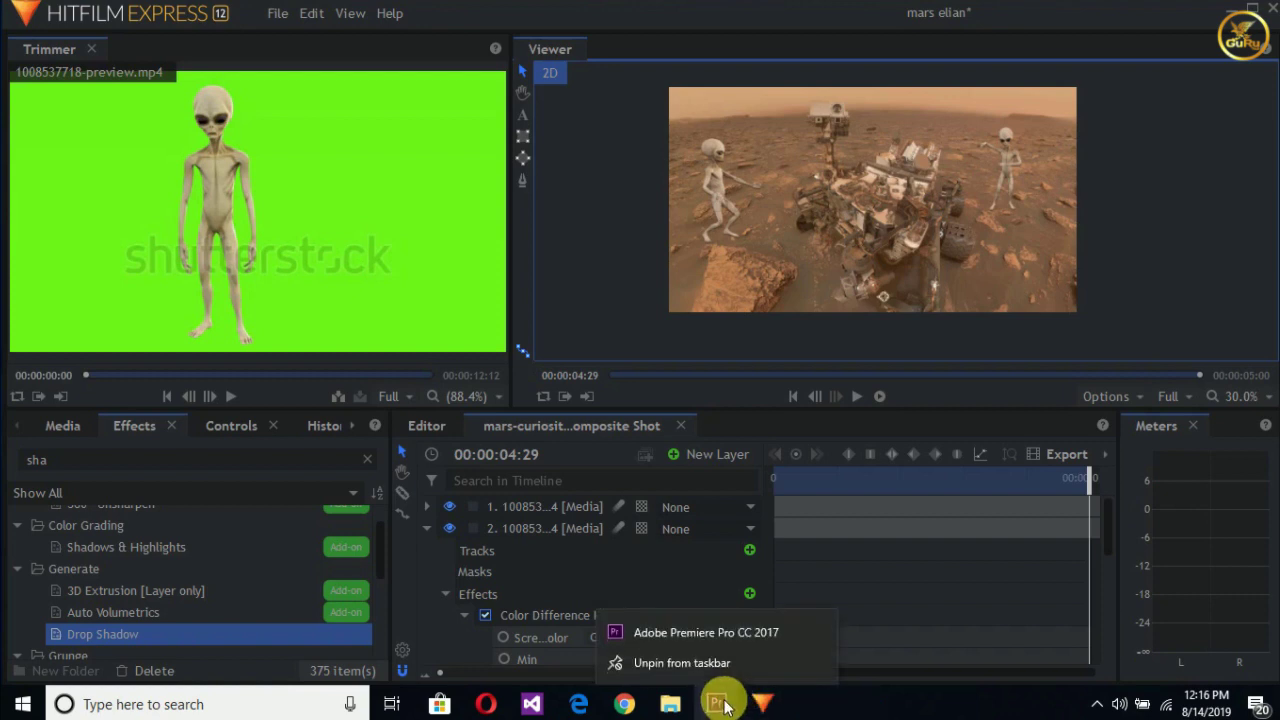
{"action": "left_click", "coordinate": [762, 706]}
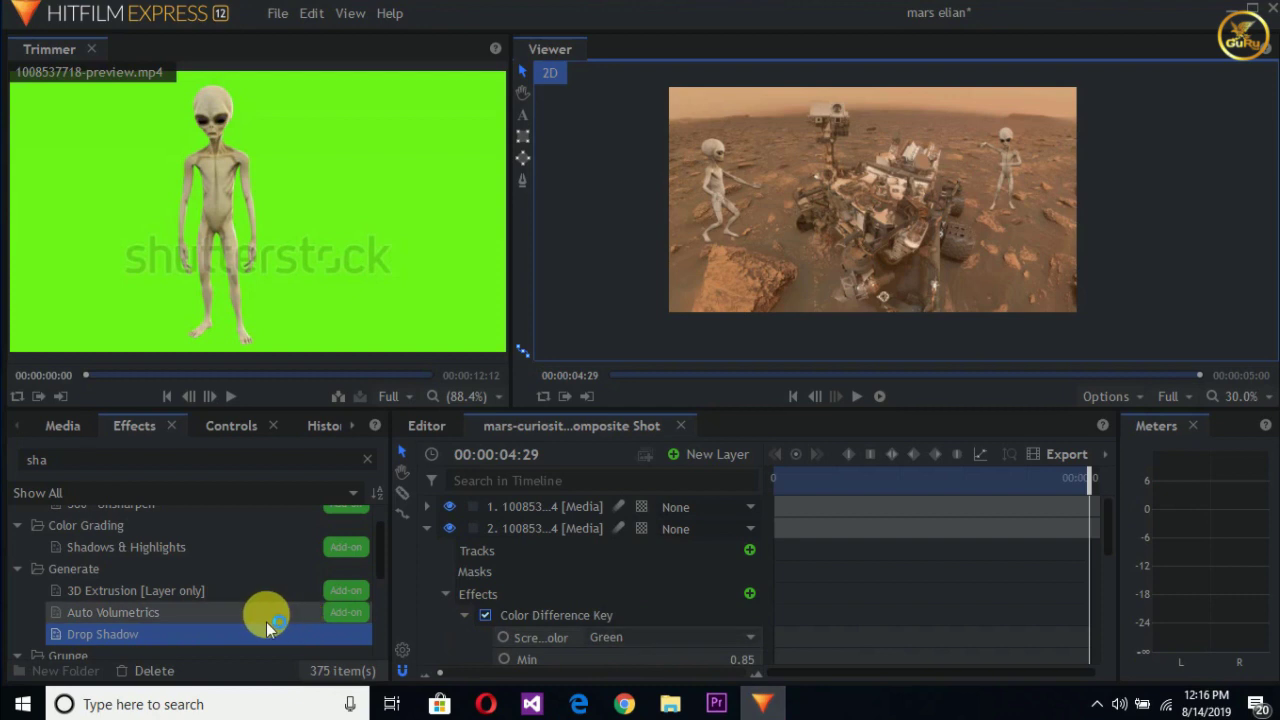
- From the Media panel, import the logo 1564849320099.png and close the file browser
{"action": "left_click", "coordinate": [72, 426]}
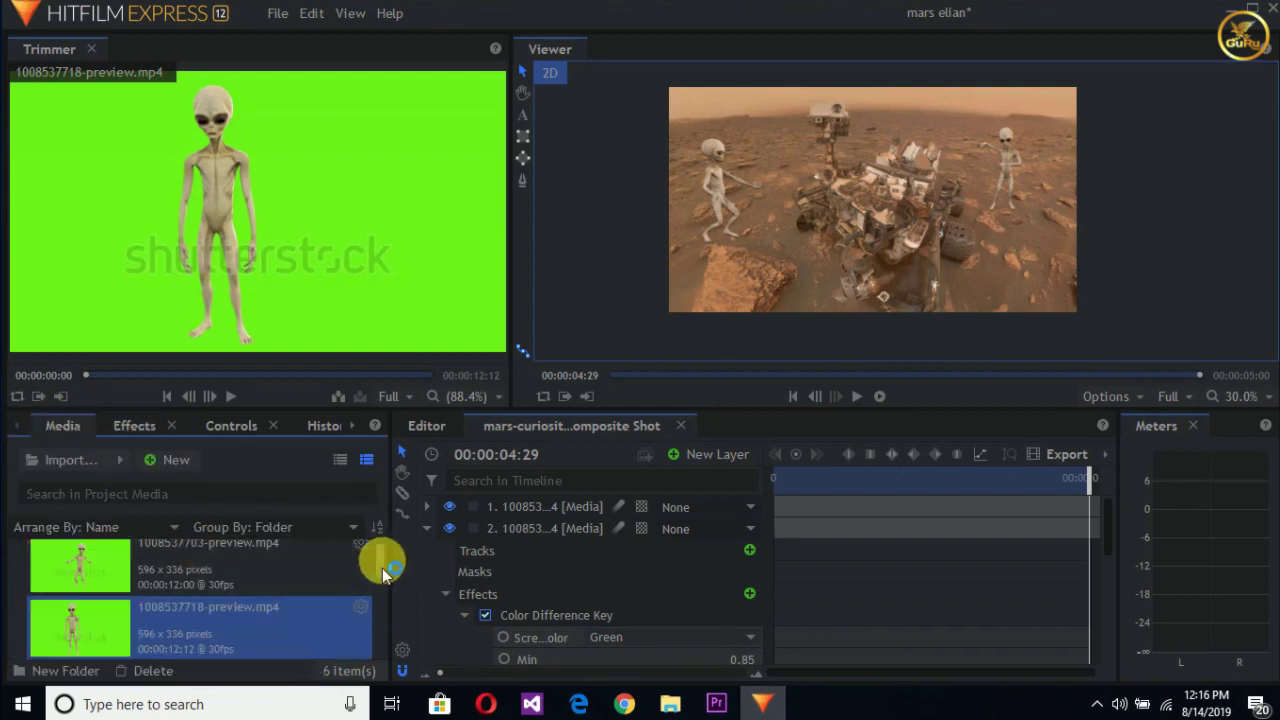
{"action": "mouse_move", "coordinate": [381, 560]}
{"action": "left_mouse_down"}
{"action": "mouse_move", "coordinate": [383, 640]}
{"action": "mouse_move", "coordinate": [388, 552]}
{"action": "left_mouse_up"}
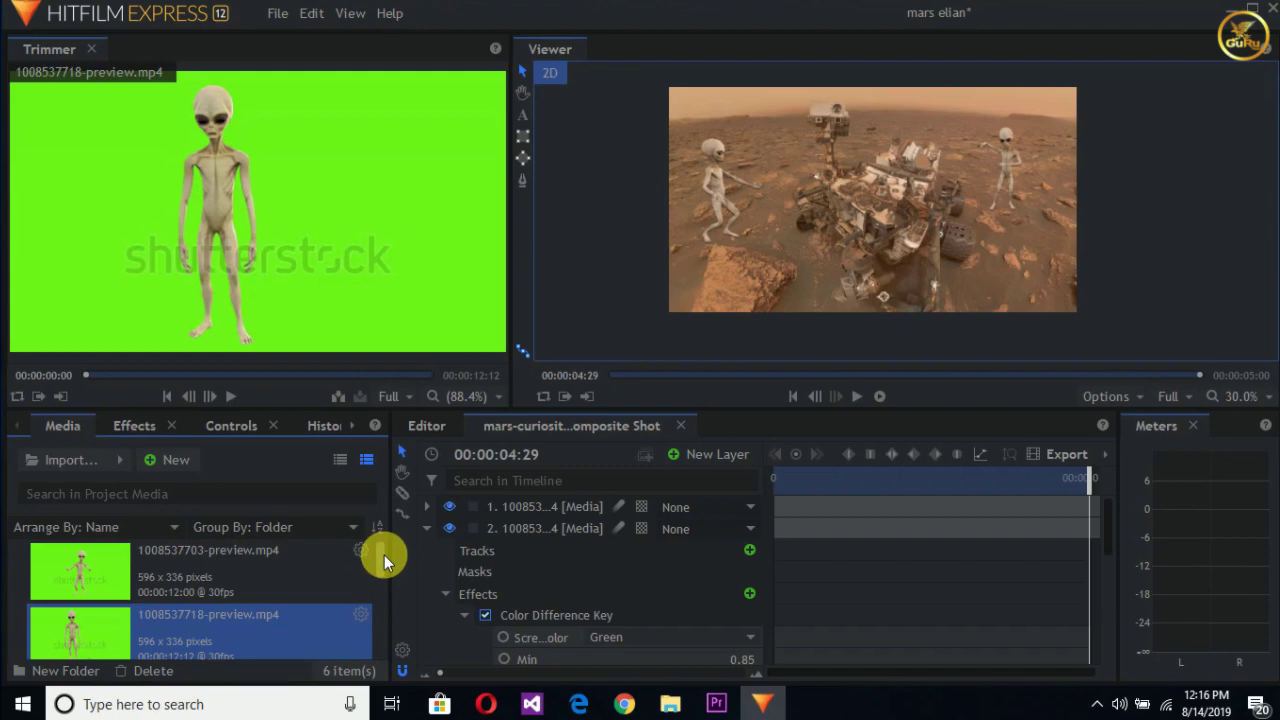
{"action": "left_click", "coordinate": [89, 459]}
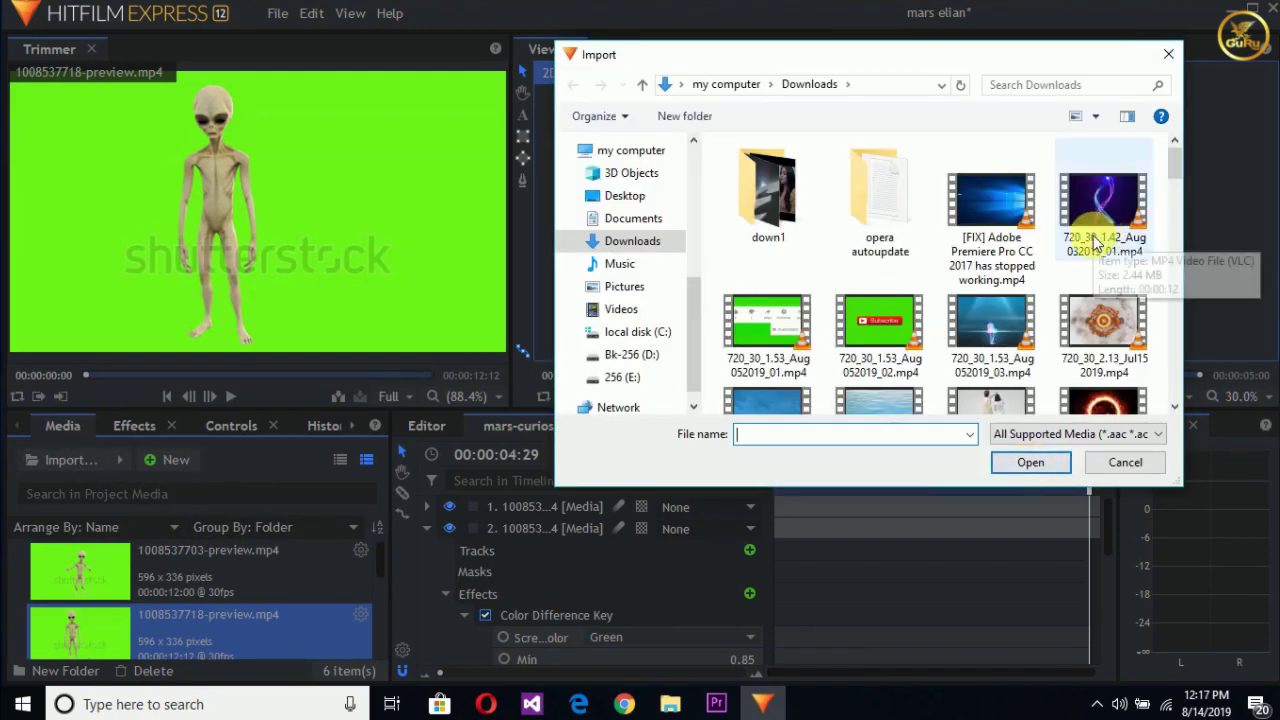
{"action": "scroll", "coordinate": [1095, 238], "scroll_direction": "down", "scroll_amount": 3}
{"action": "scroll", "coordinate": [1093, 235], "scroll_direction": "down", "scroll_amount": 3}
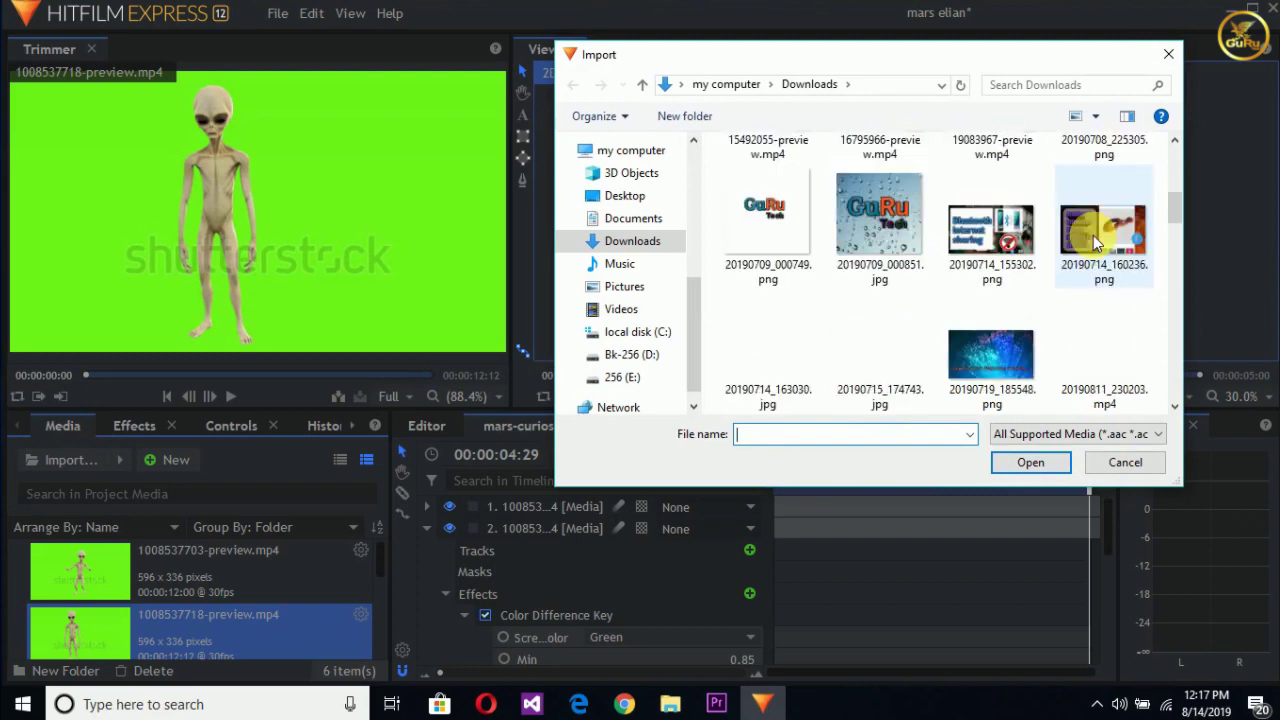
{"action": "scroll", "coordinate": [1093, 235], "scroll_direction": "down", "scroll_amount": 3}
{"action": "scroll", "coordinate": [1093, 235], "scroll_direction": "down", "scroll_amount": 6}
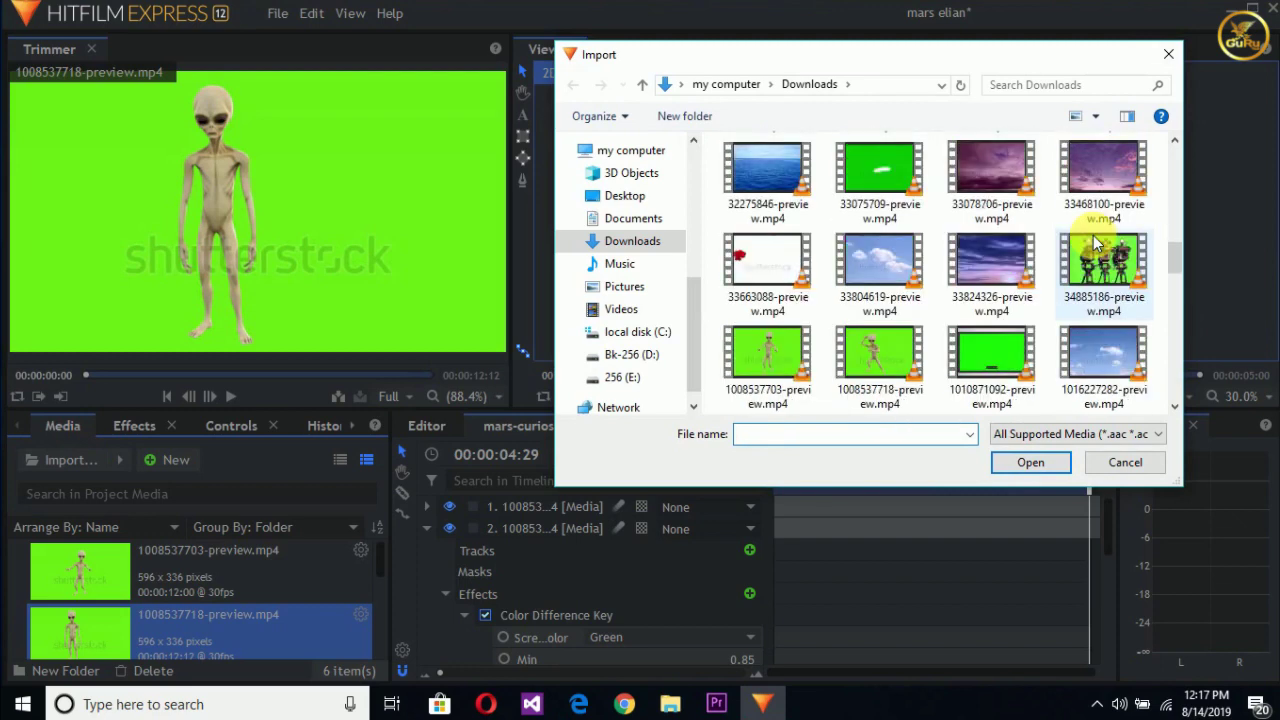
{"action": "scroll", "coordinate": [1095, 240], "scroll_direction": "down", "scroll_amount": 2}
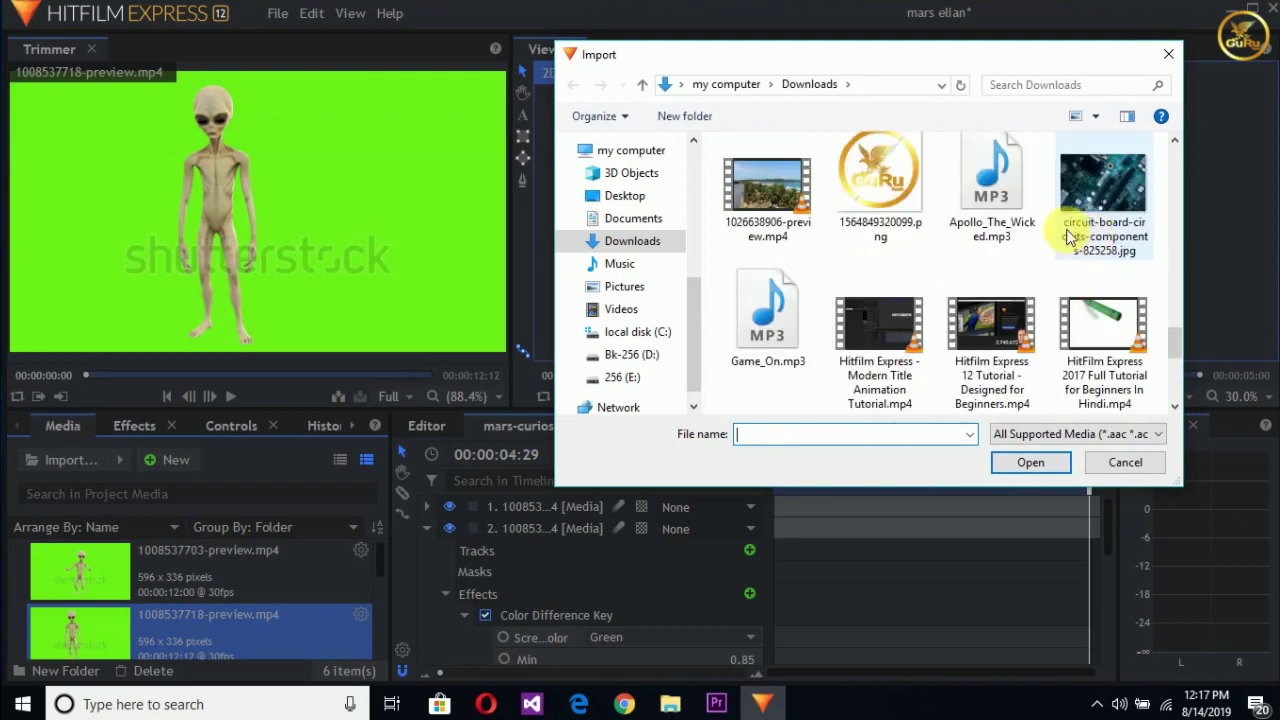
{"action": "left_click", "coordinate": [891, 159]}
{"action": "left_click_drag", "start_coordinate": [891, 159], "coordinate": [201, 627]}
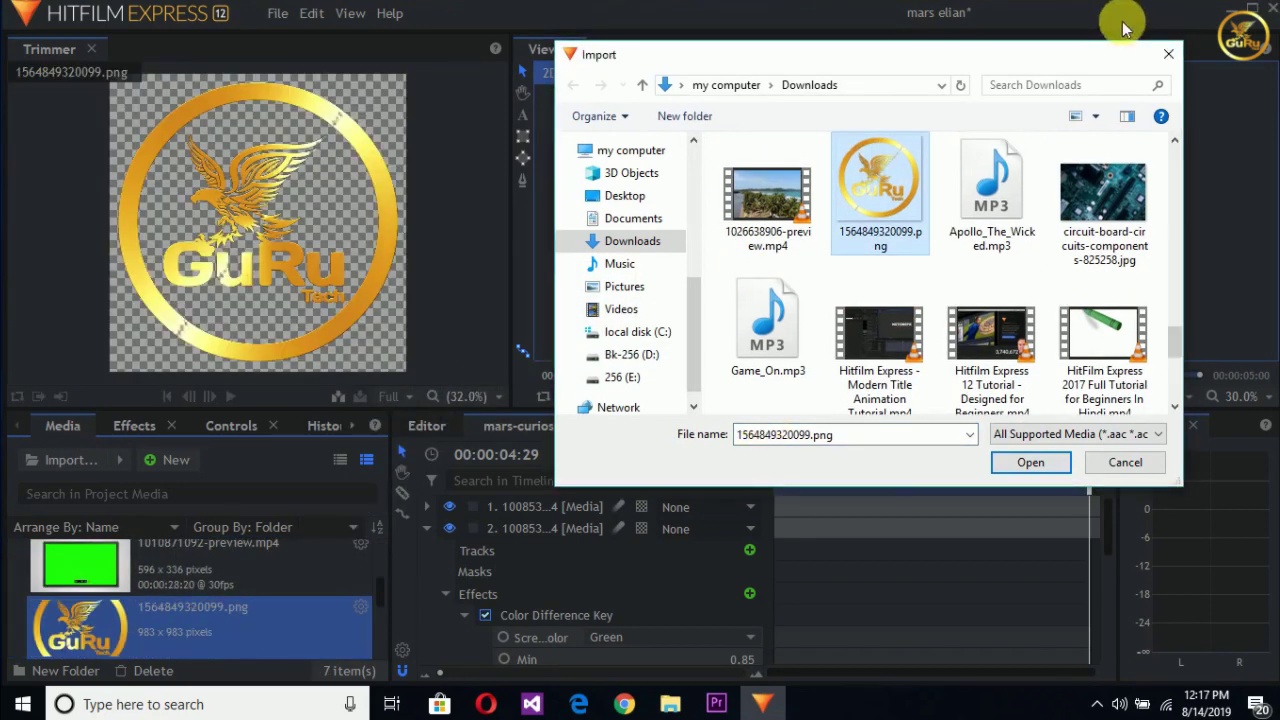
{"action": "left_click", "coordinate": [1168, 55]}
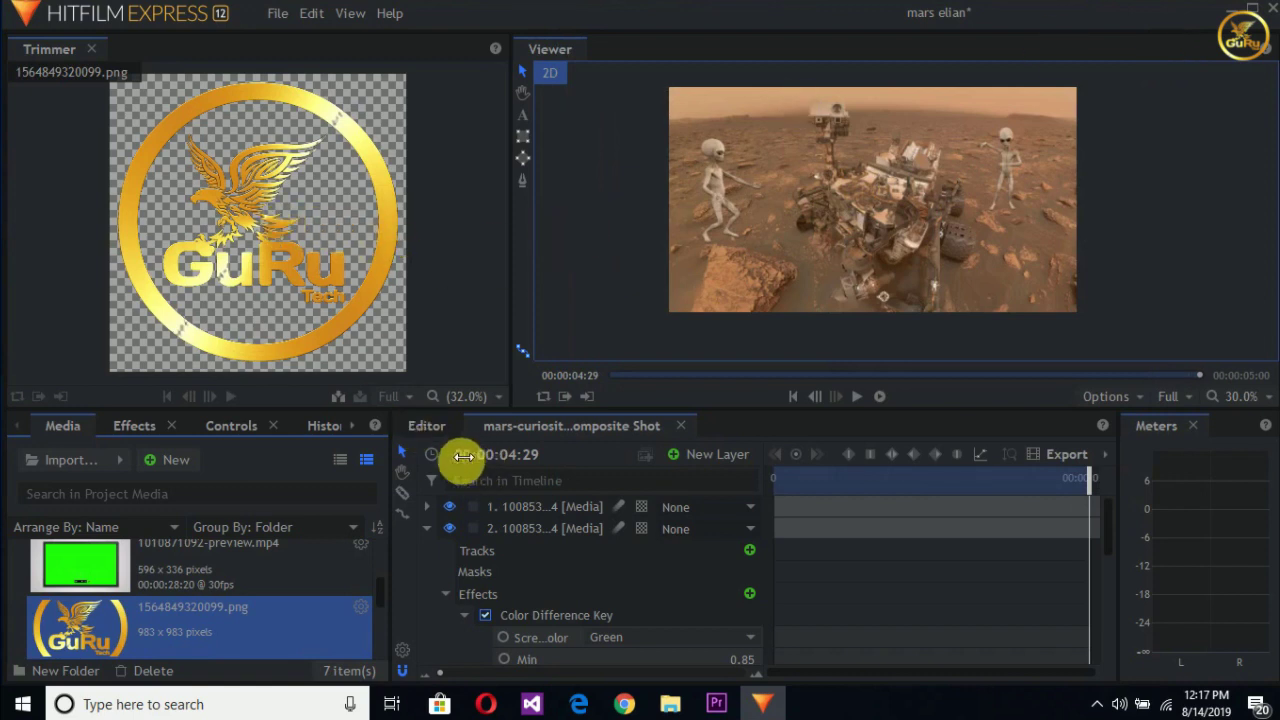
- Add the GuRu logo PNG as a layer, shrink it into the top-right corner, and play the composite
{"action": "left_click", "coordinate": [426, 527]}
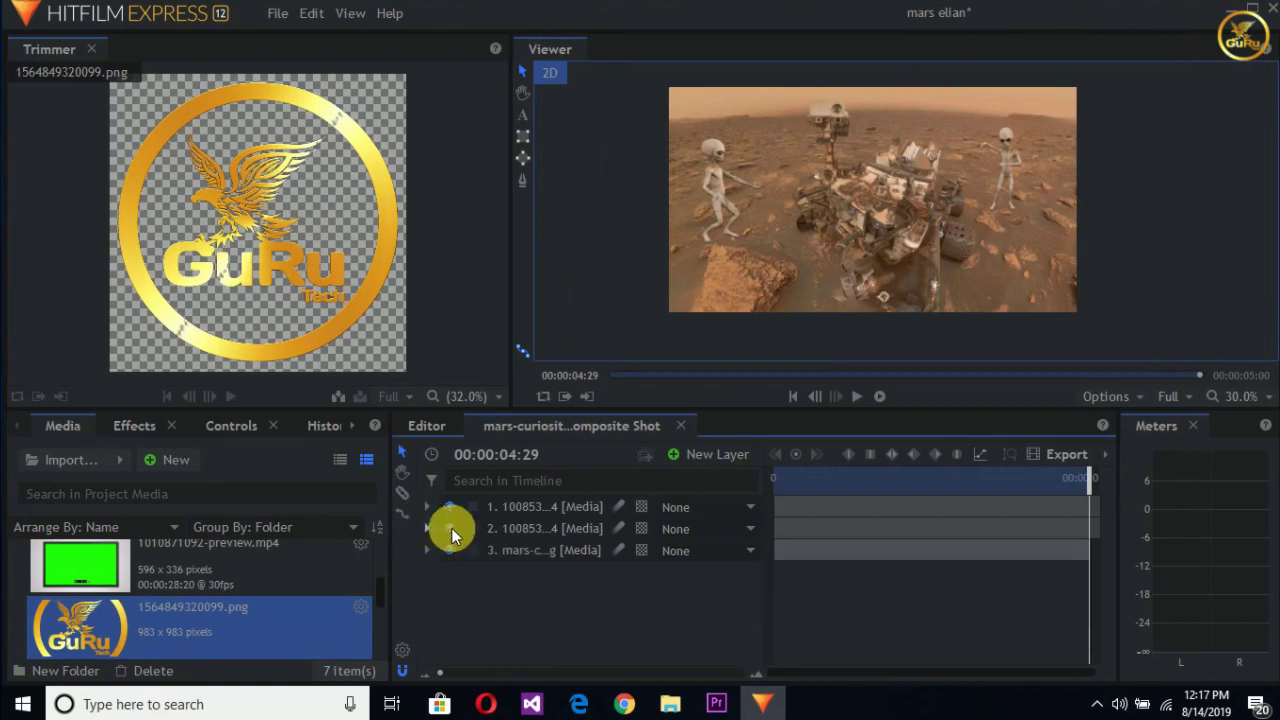
{"action": "left_click_drag", "start_coordinate": [295, 237], "coordinate": [537, 548]}
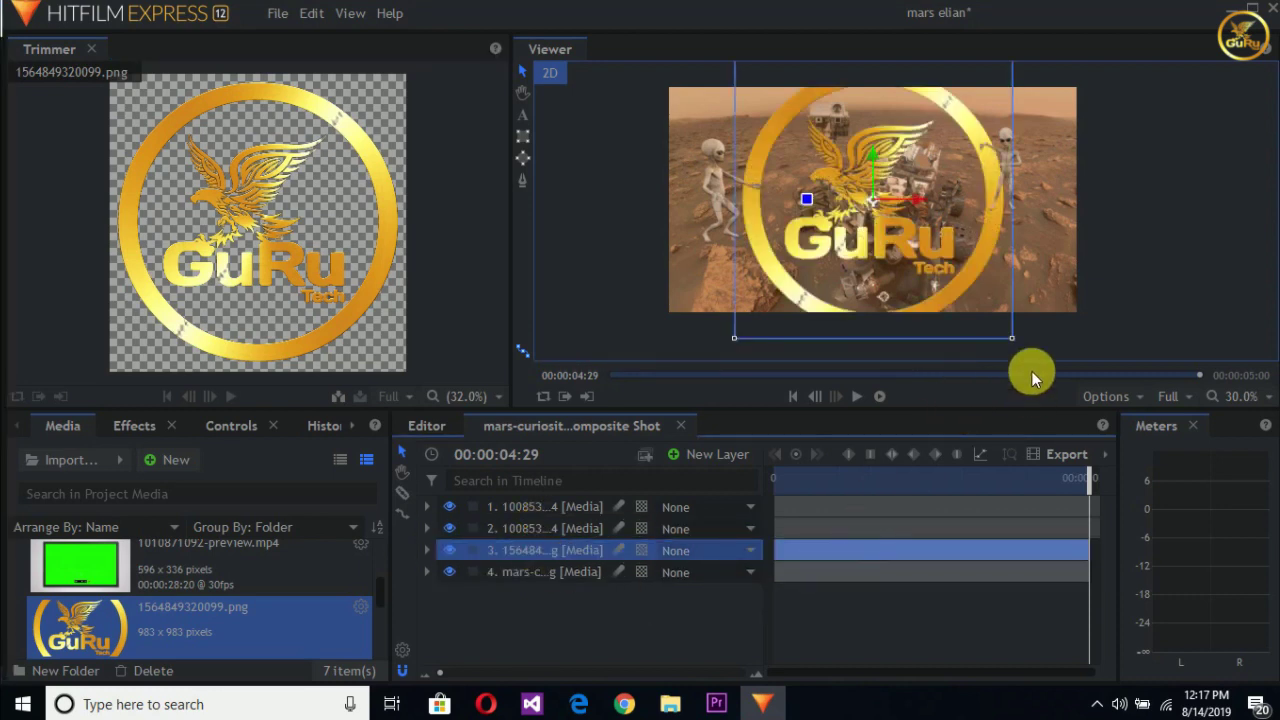
{"action": "left_click_drag", "start_coordinate": [1011, 341], "coordinate": [899, 224]}
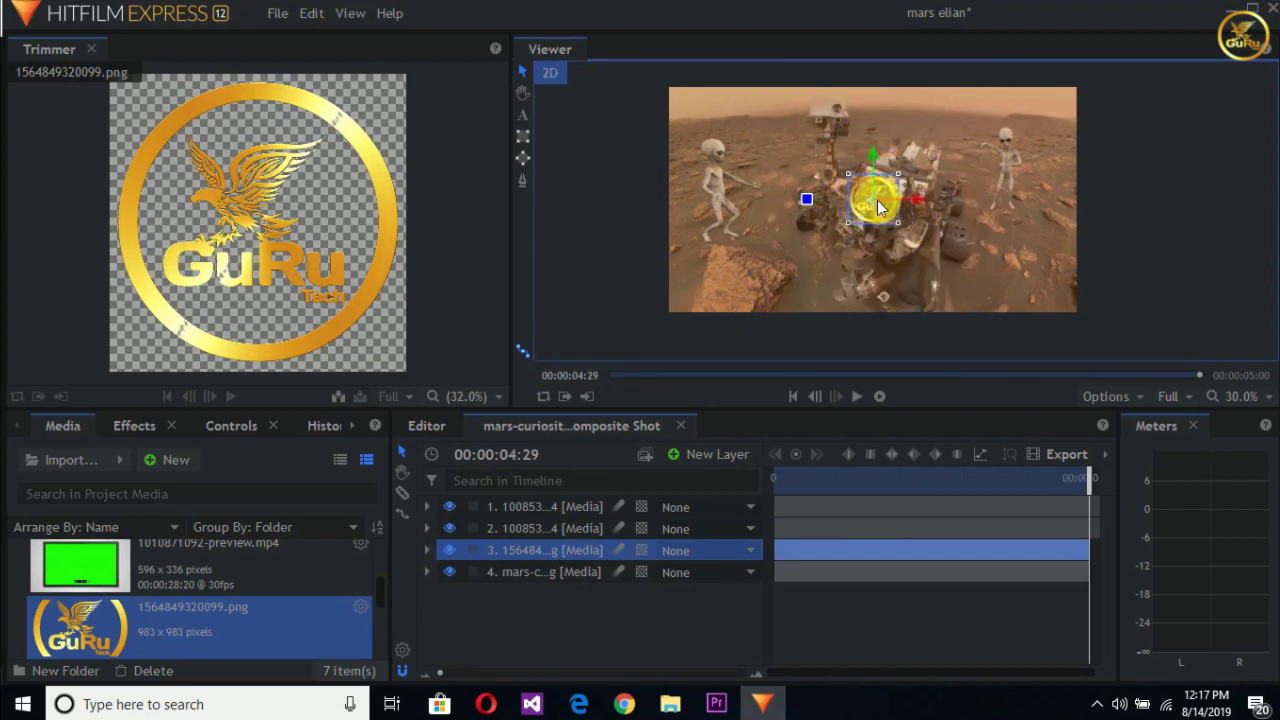
{"action": "left_click_drag", "start_coordinate": [878, 207], "coordinate": [1046, 127]}
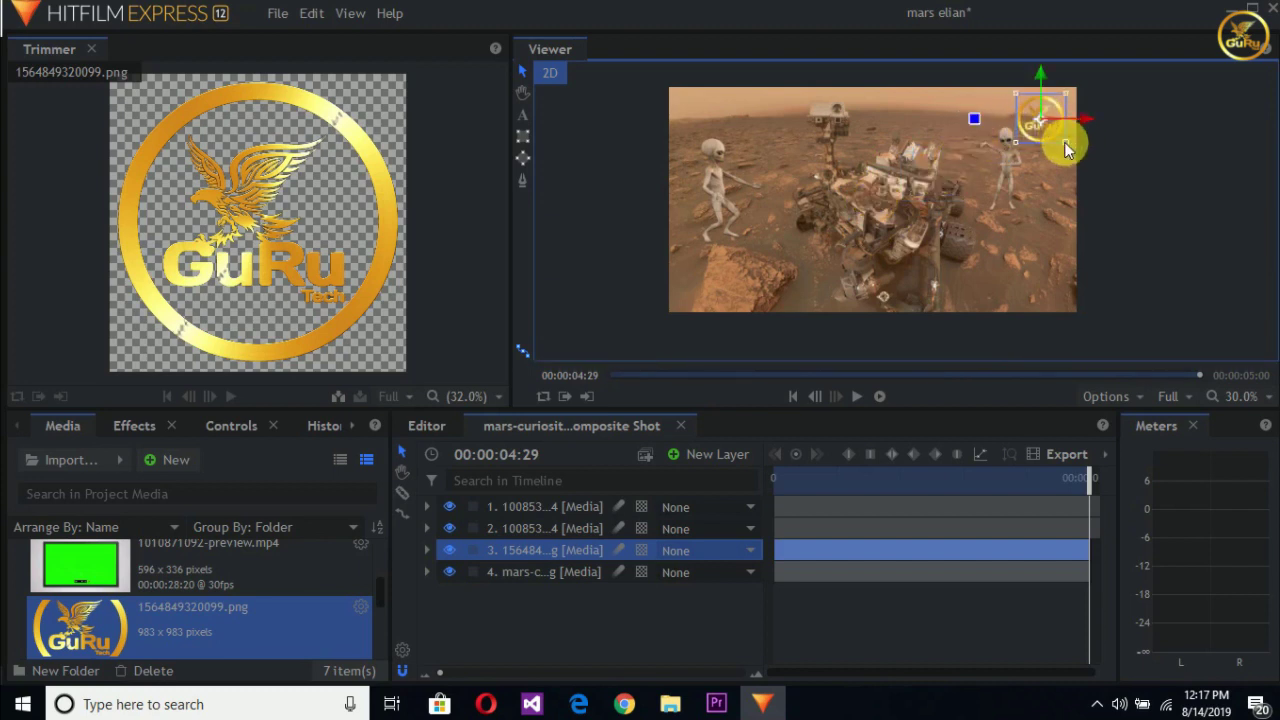
{"action": "left_click_drag", "start_coordinate": [1064, 143], "coordinate": [1051, 131]}
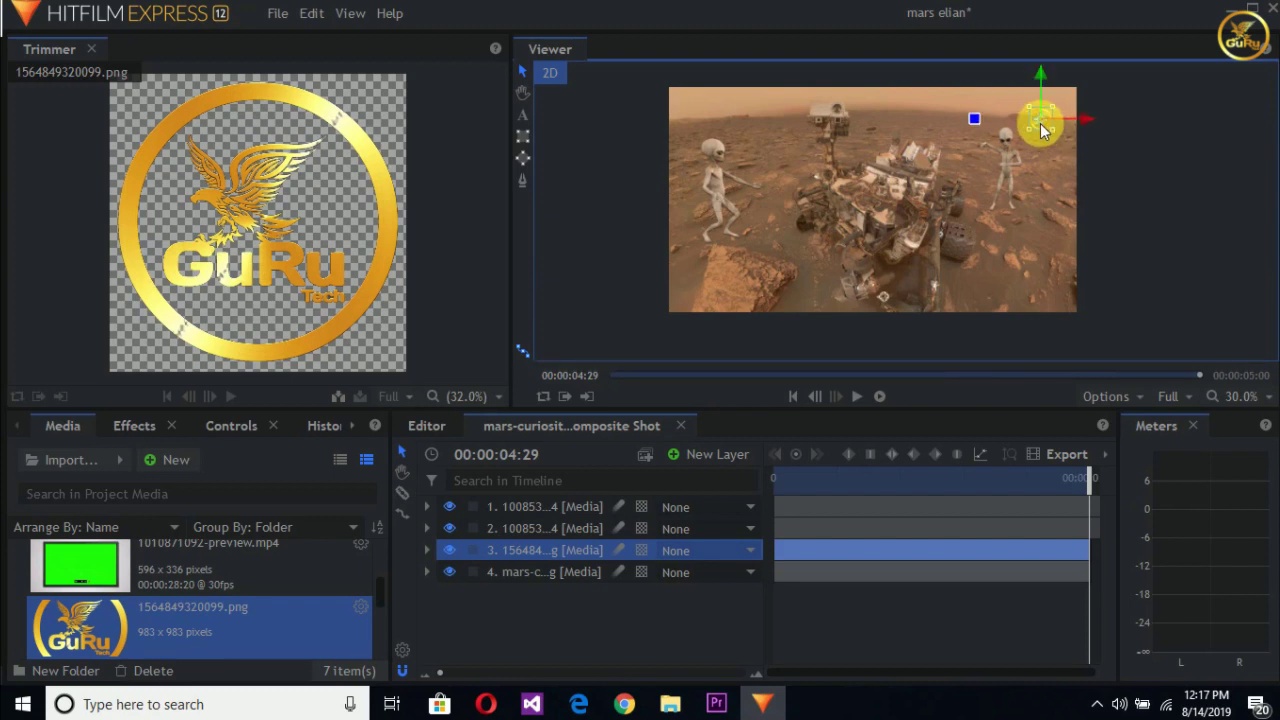
{"action": "left_click_drag", "start_coordinate": [1046, 130], "coordinate": [1070, 112]}
{"action": "left_click", "coordinate": [1058, 131]}
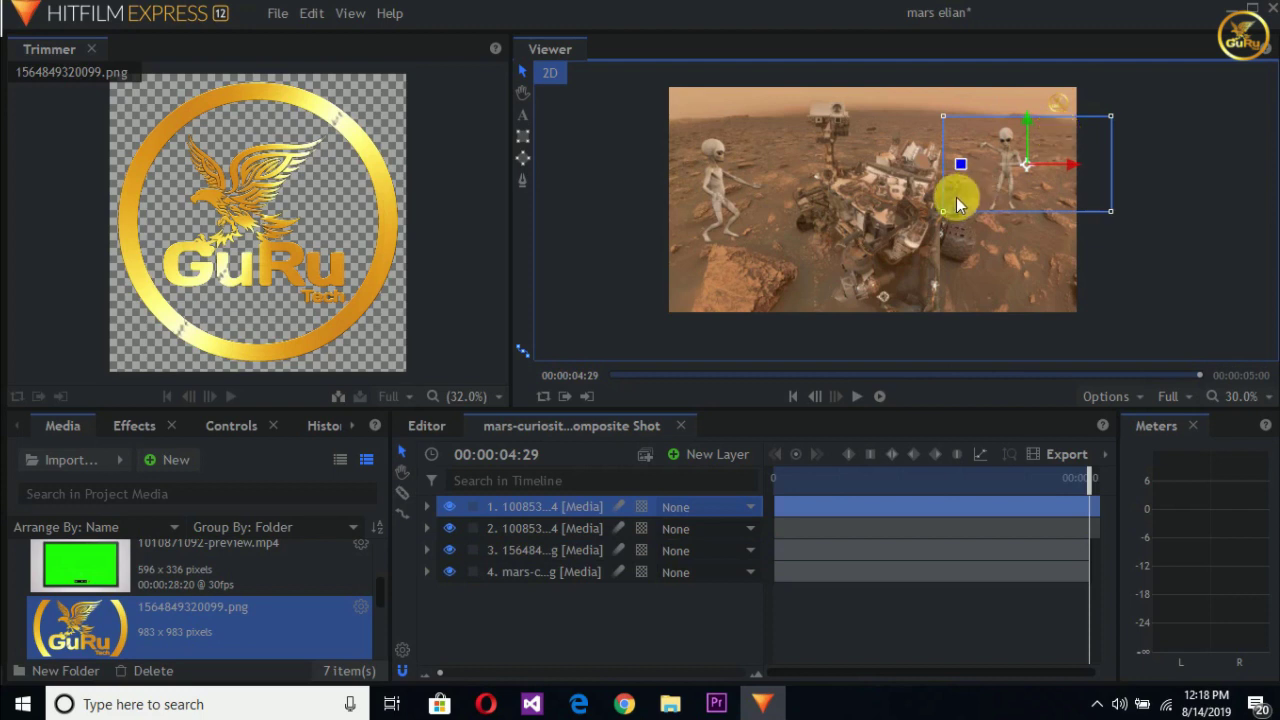
{"action": "left_click", "coordinate": [855, 400]}
- Preview Making_Money.mp3 in the Trimmer, then delete it from the project media
{"action": "scroll", "coordinate": [226, 608], "scroll_direction": "down", "scroll_amount": 2}
{"action": "scroll", "coordinate": [226, 608], "scroll_direction": "up", "scroll_amount": 2}
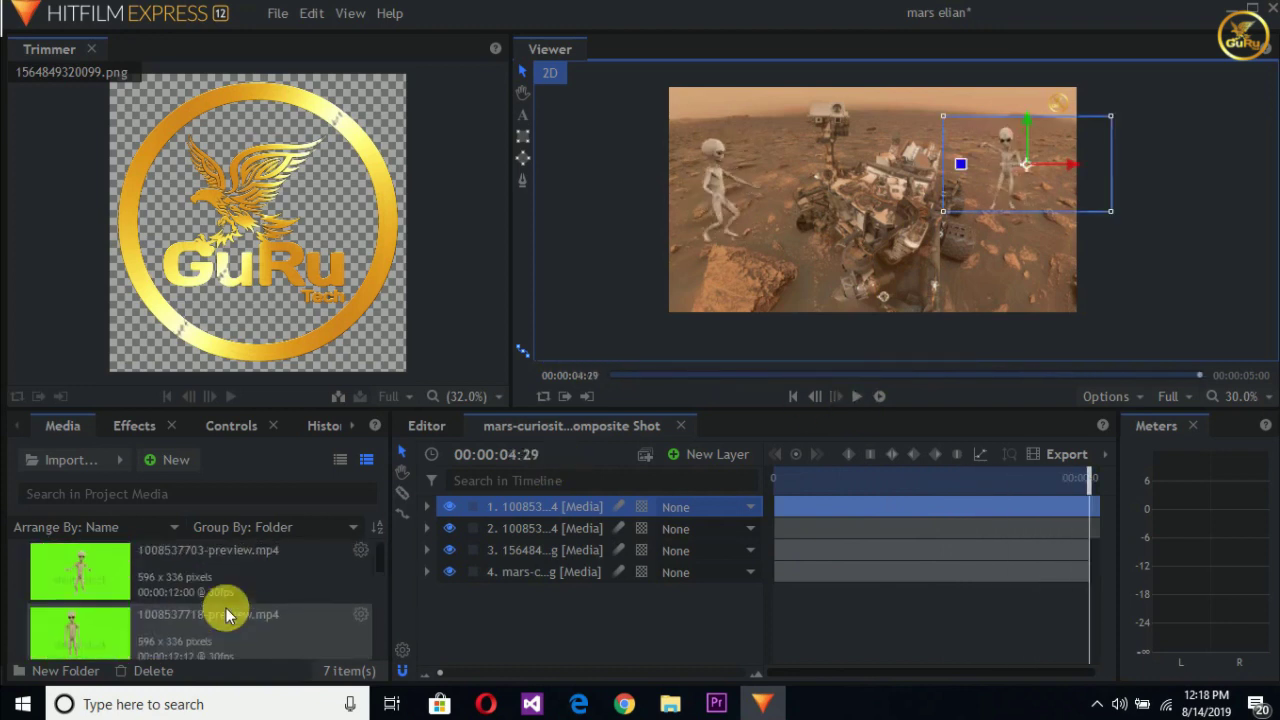
{"action": "left_click", "coordinate": [226, 608]}
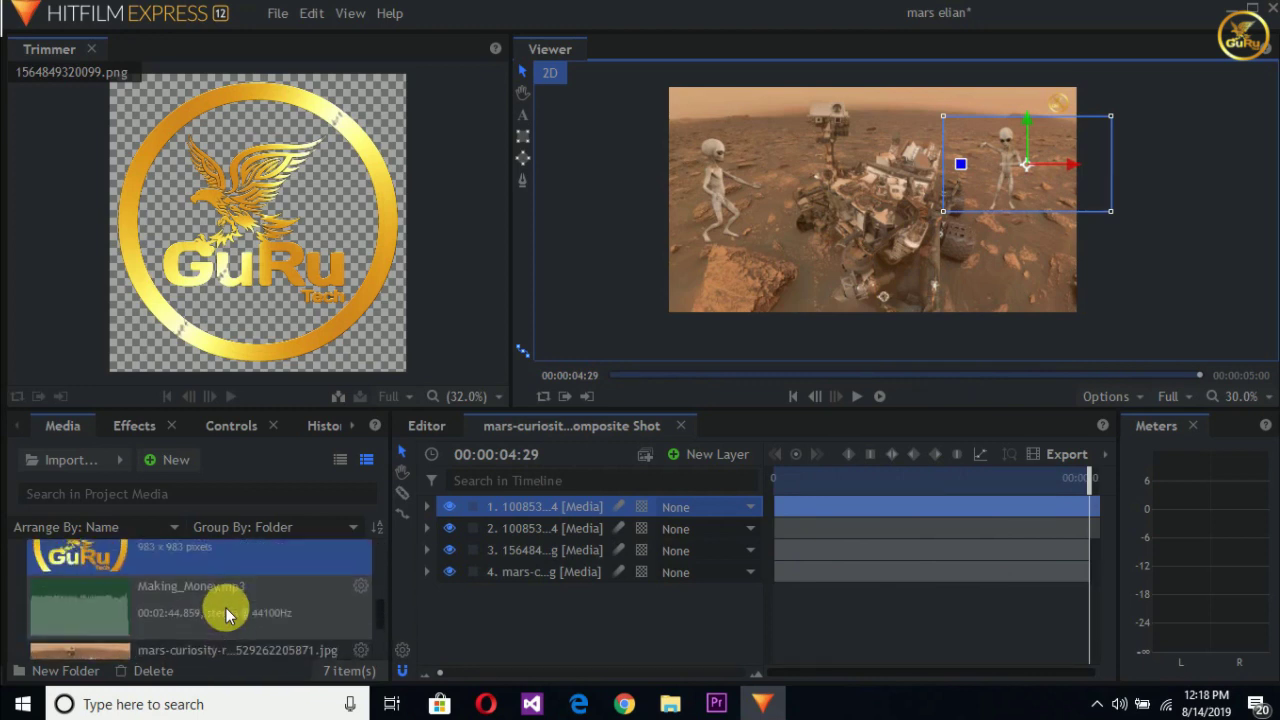
{"action": "left_click", "coordinate": [228, 396]}
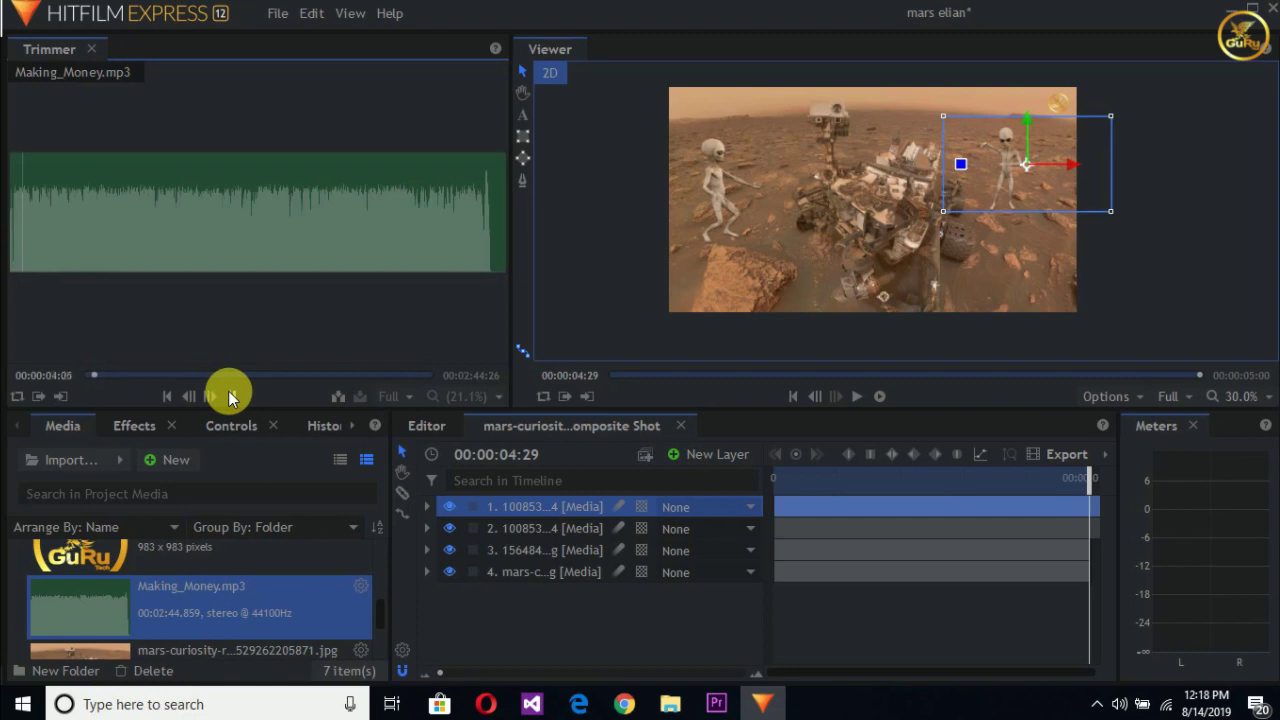
{"action": "left_click", "coordinate": [228, 396]}
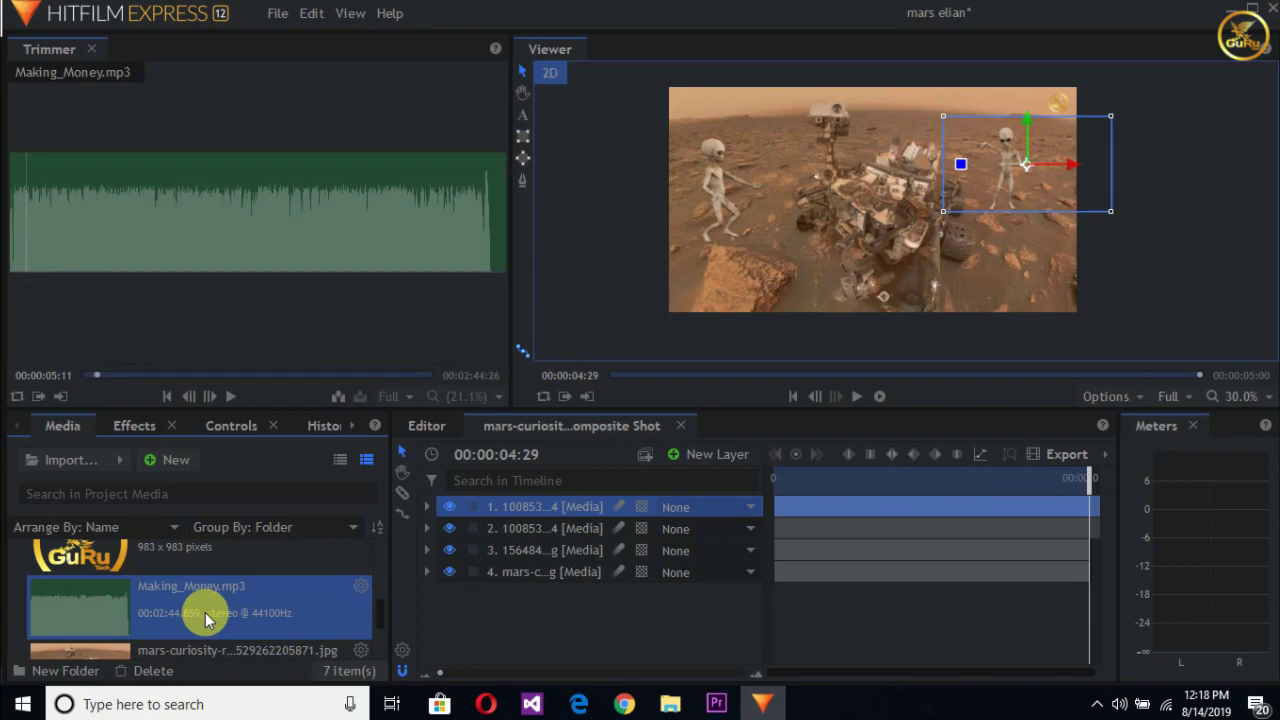
{"action": "key", "text": "Delete"}
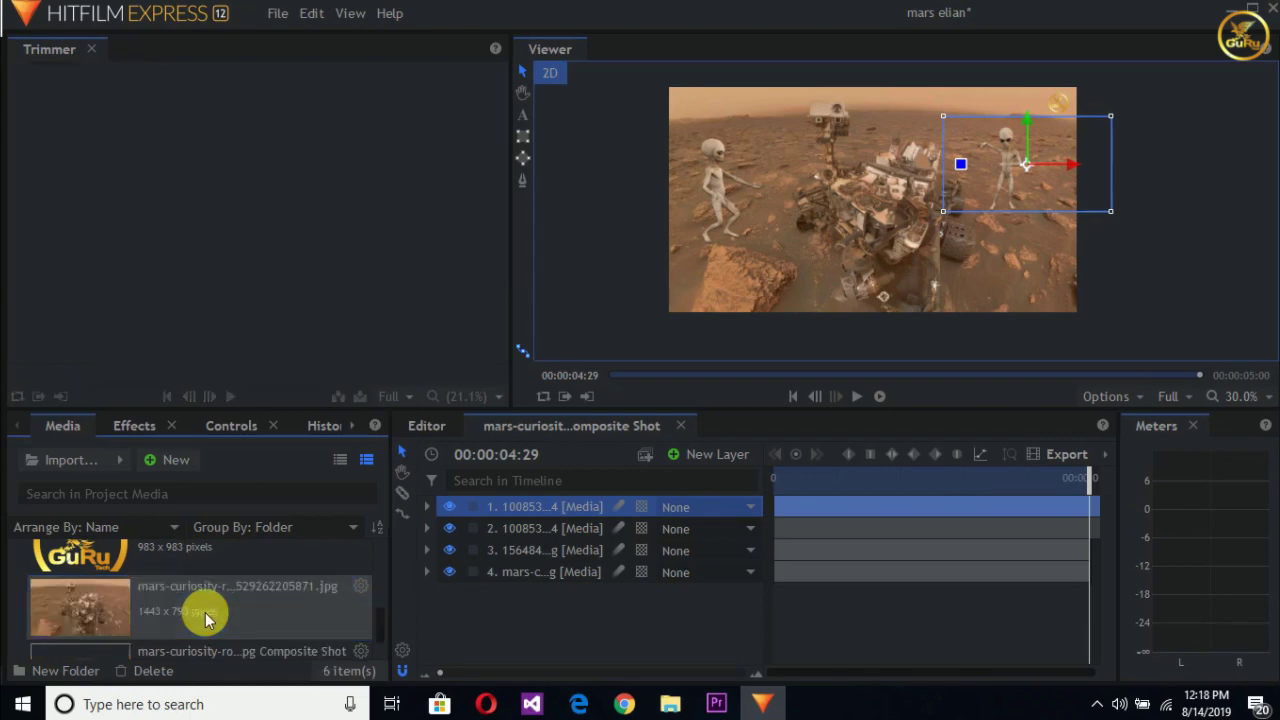
- Import The_Day_Is_Close.mp3 and The_Devil_s_Piano.mp3 into the media bin
{"action": "left_click", "coordinate": [62, 462]}
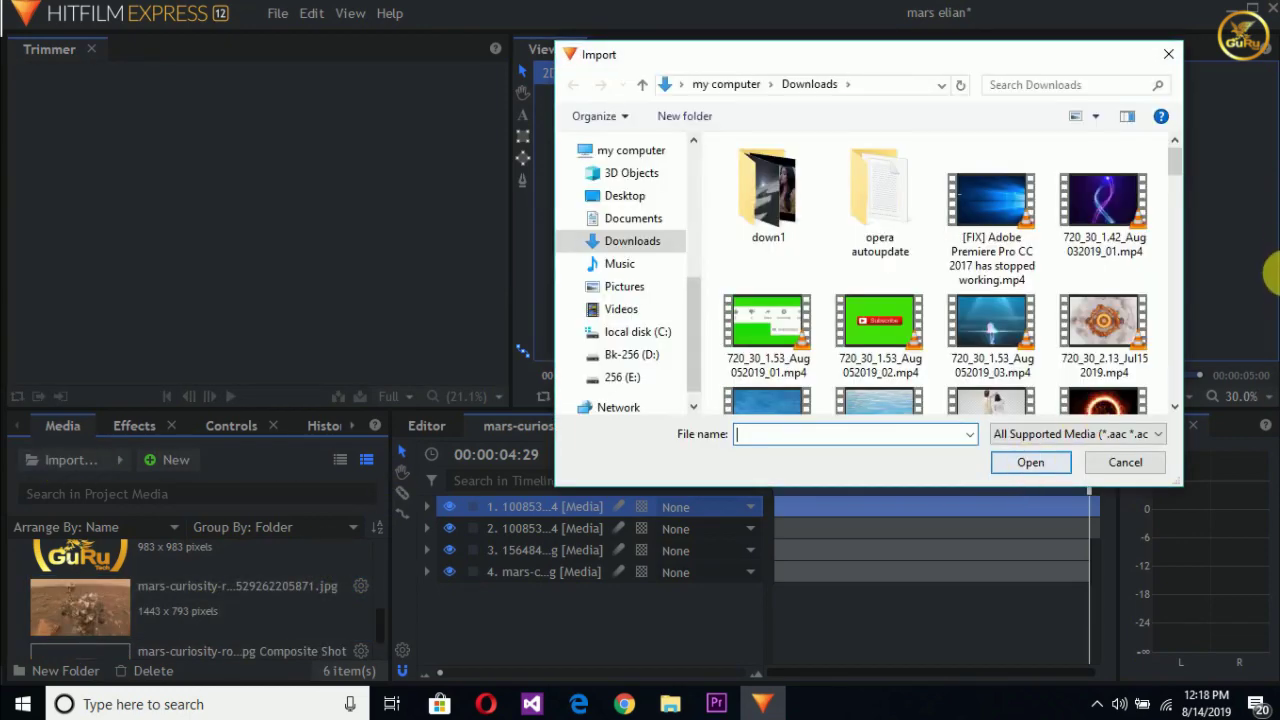
{"action": "scroll", "coordinate": [1050, 300], "scroll_direction": "down", "scroll_amount": 5}
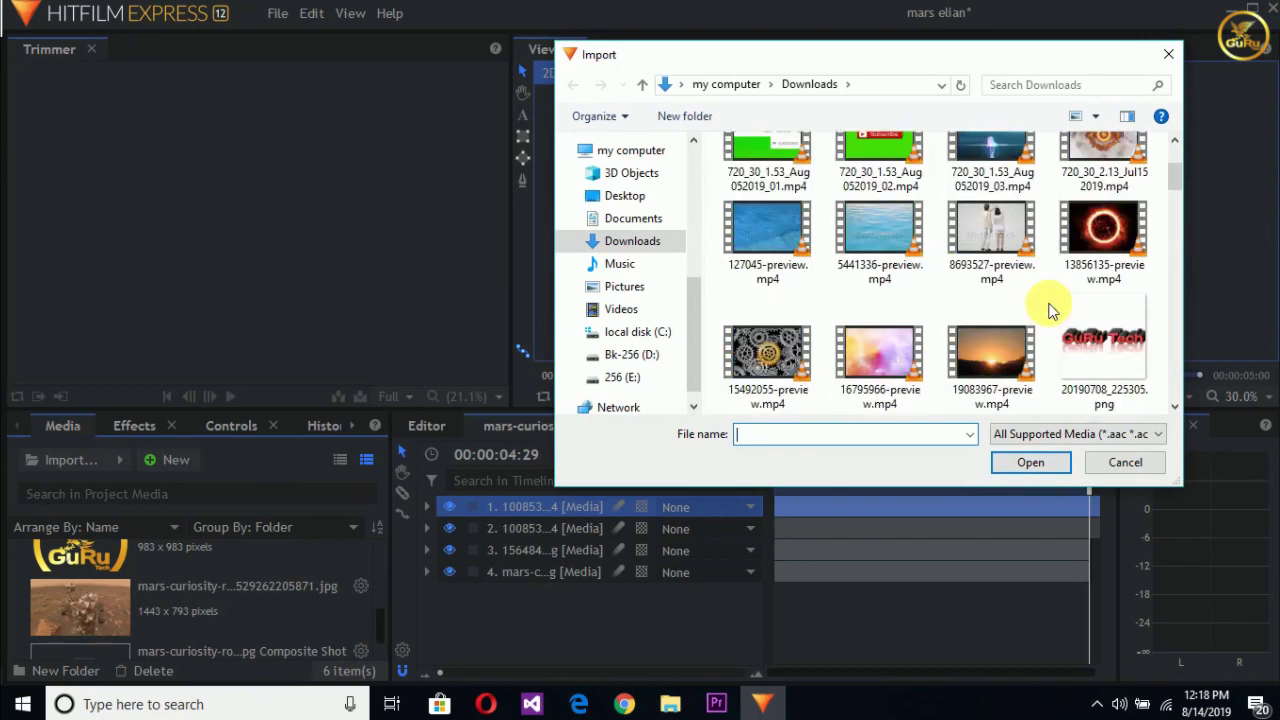
{"action": "scroll", "coordinate": [1050, 310], "scroll_direction": "down", "scroll_amount": 15}
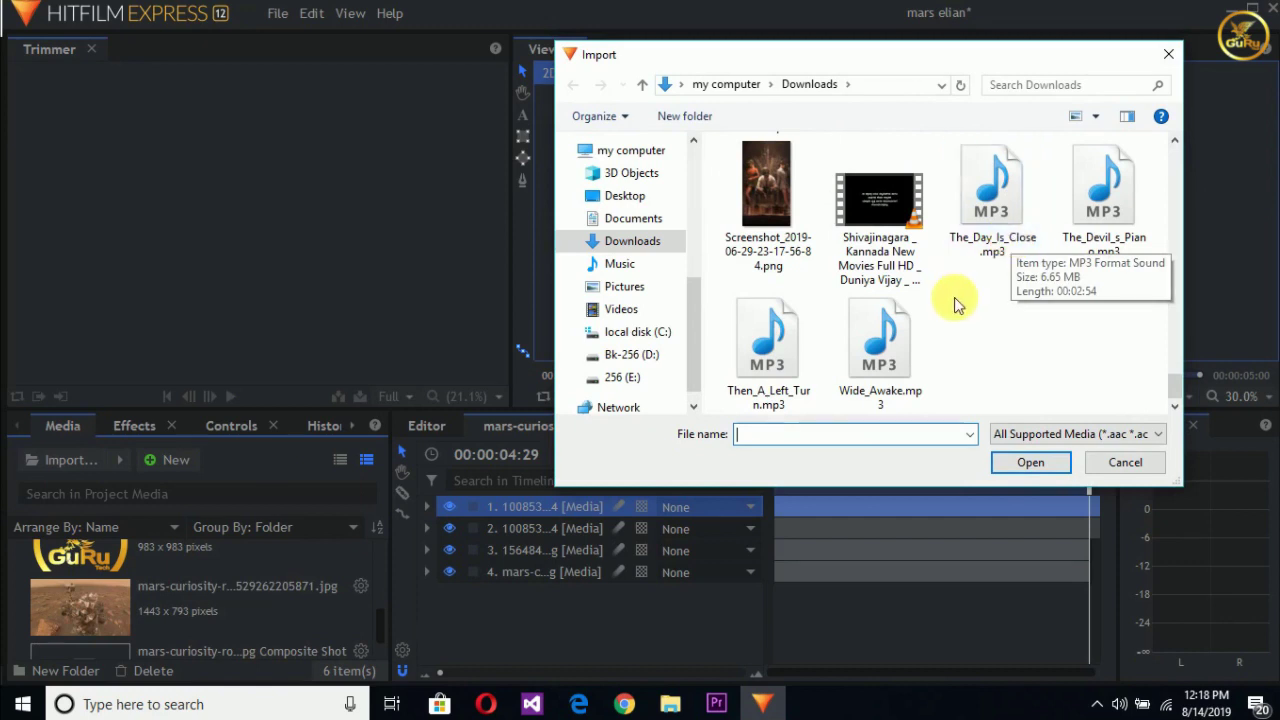
{"action": "left_click_drag", "start_coordinate": [954, 305], "coordinate": [238, 640]}
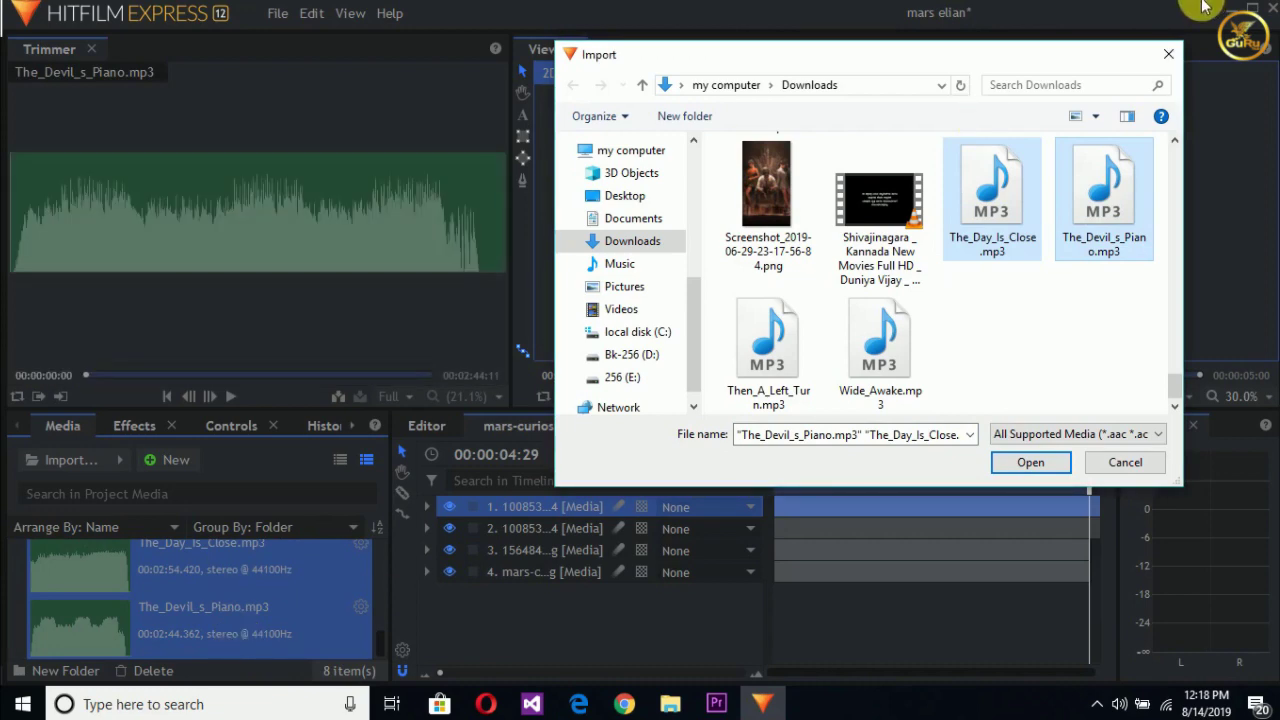
{"action": "left_click", "coordinate": [1168, 54]}
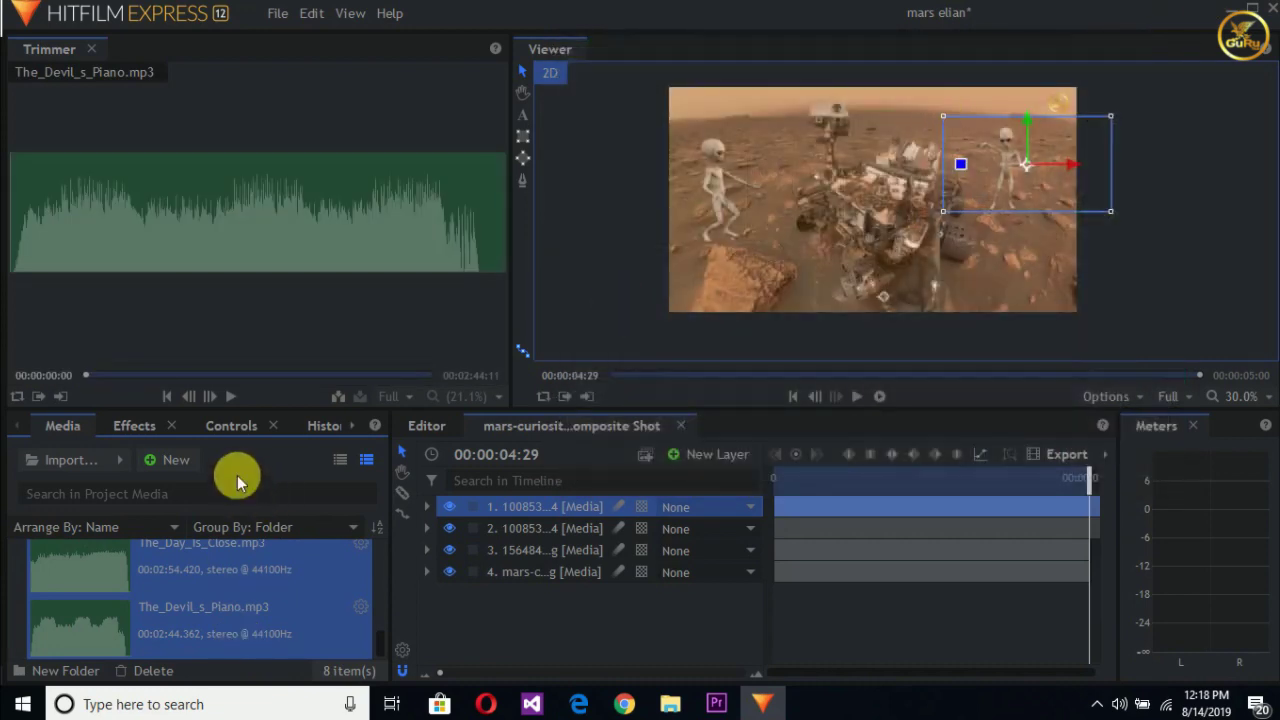
- Preview The_Devil_s_Piano.mp3 from around the 40-second mark to pick the trimmed section
{"action": "left_click", "coordinate": [226, 399]}
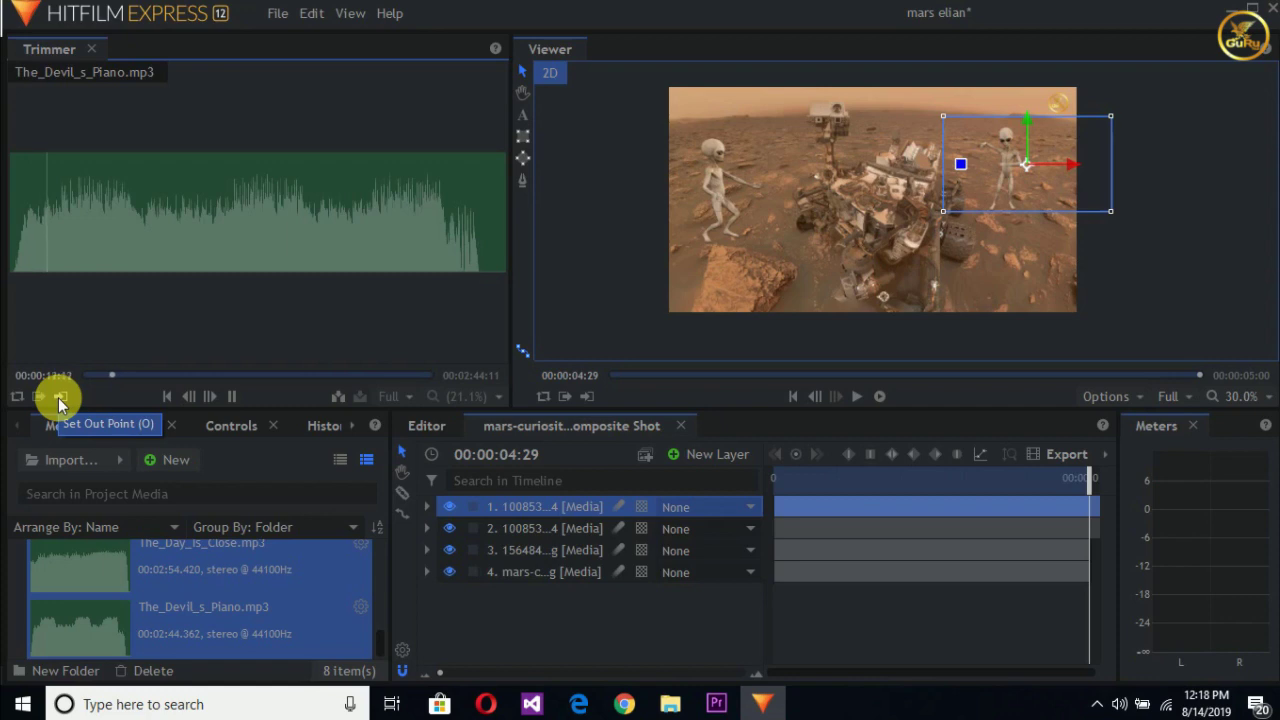
{"action": "left_click", "coordinate": [169, 375]}
{"action": "left_click", "coordinate": [227, 394]}
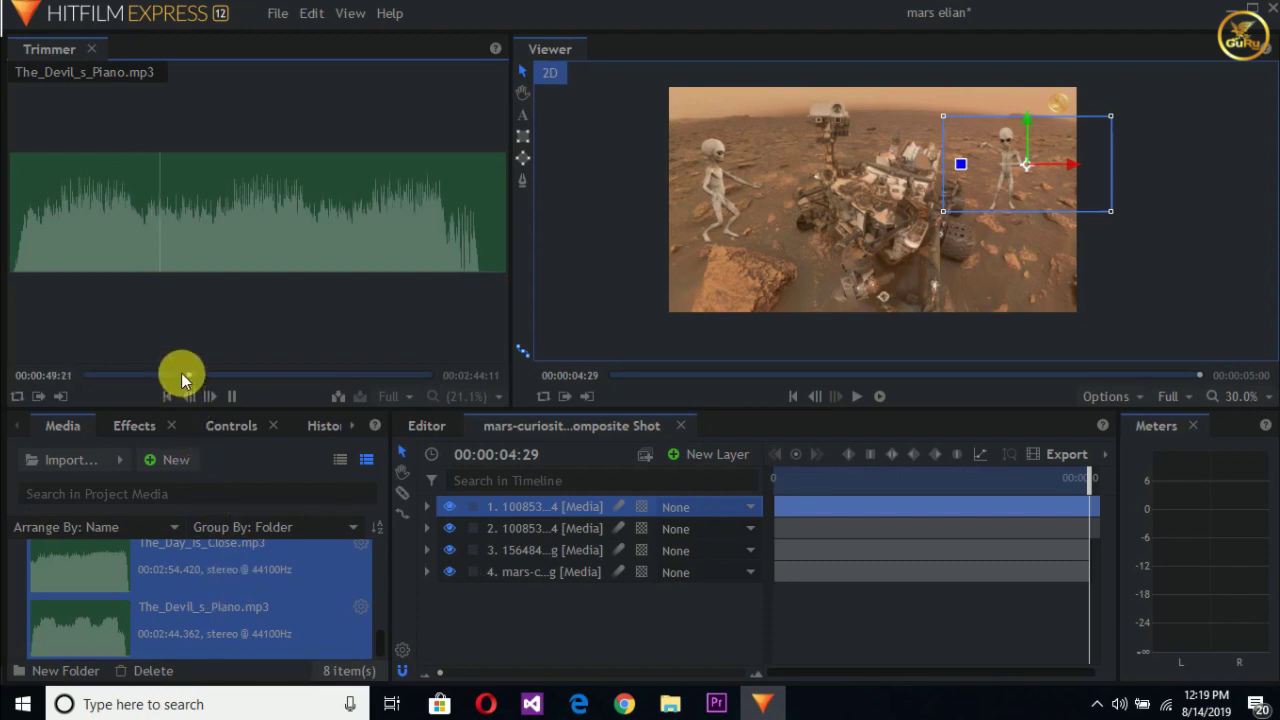
{"action": "left_click", "coordinate": [181, 375]}
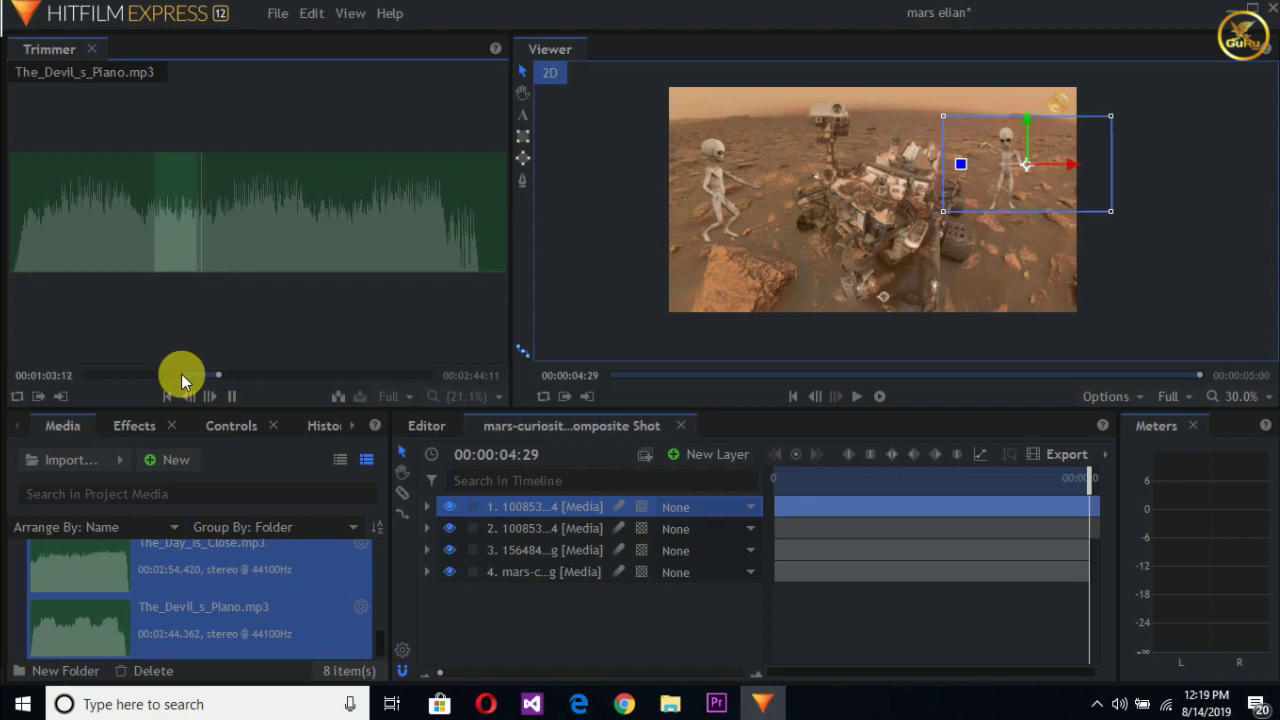
- Add the trimmed music as a new bottom layer of the composite and play it back
{"action": "left_click_drag", "start_coordinate": [171, 223], "coordinate": [518, 612]}
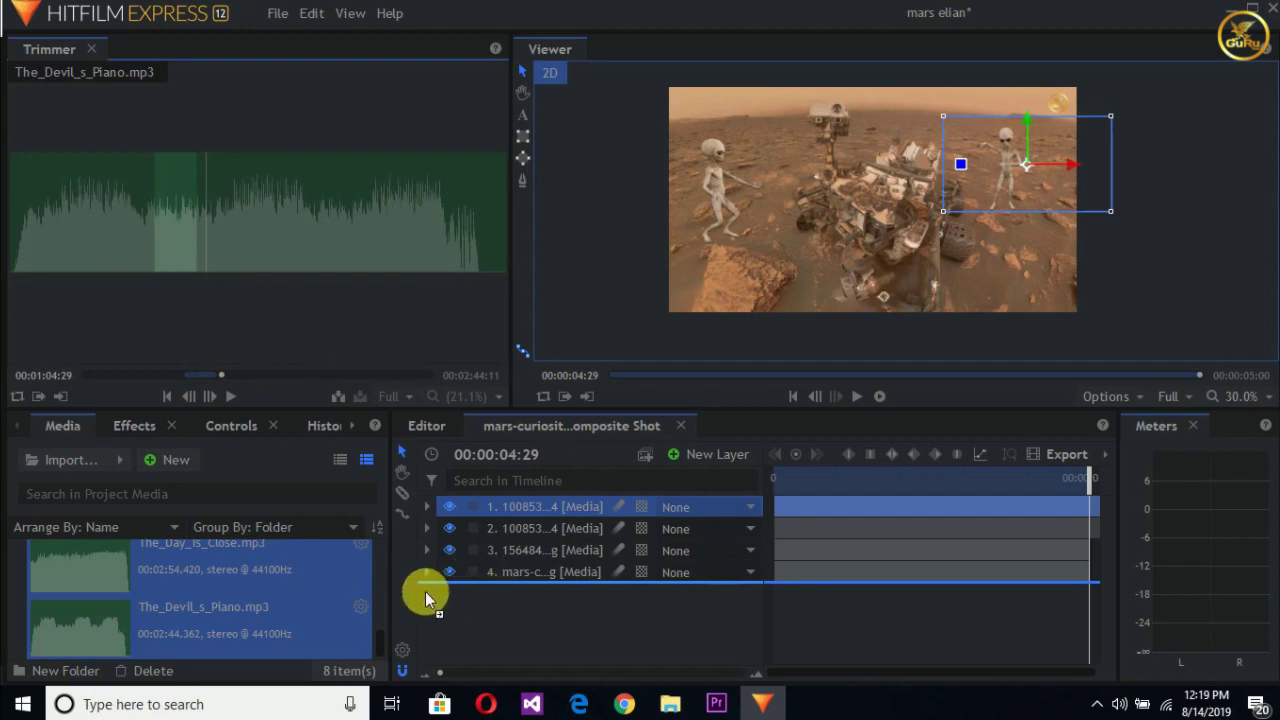
{"action": "left_click_drag", "start_coordinate": [425, 592], "coordinate": [425, 592]}
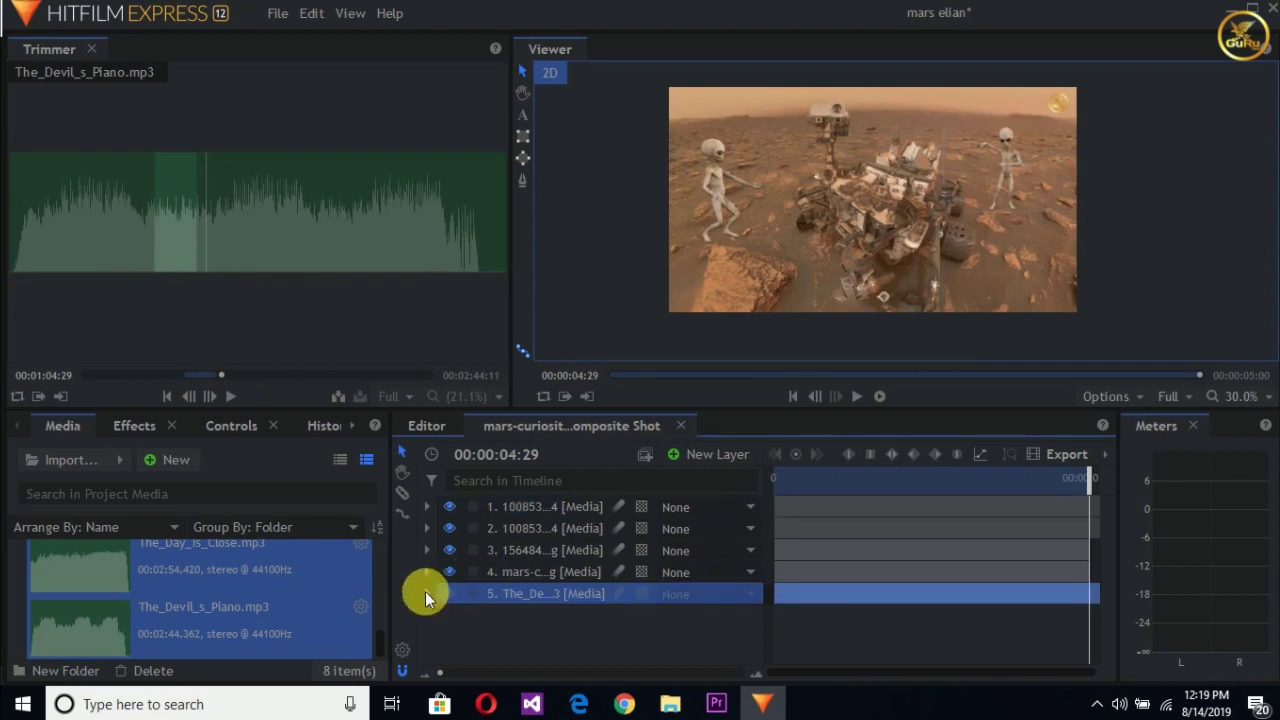
{"action": "left_click", "coordinate": [857, 395]}
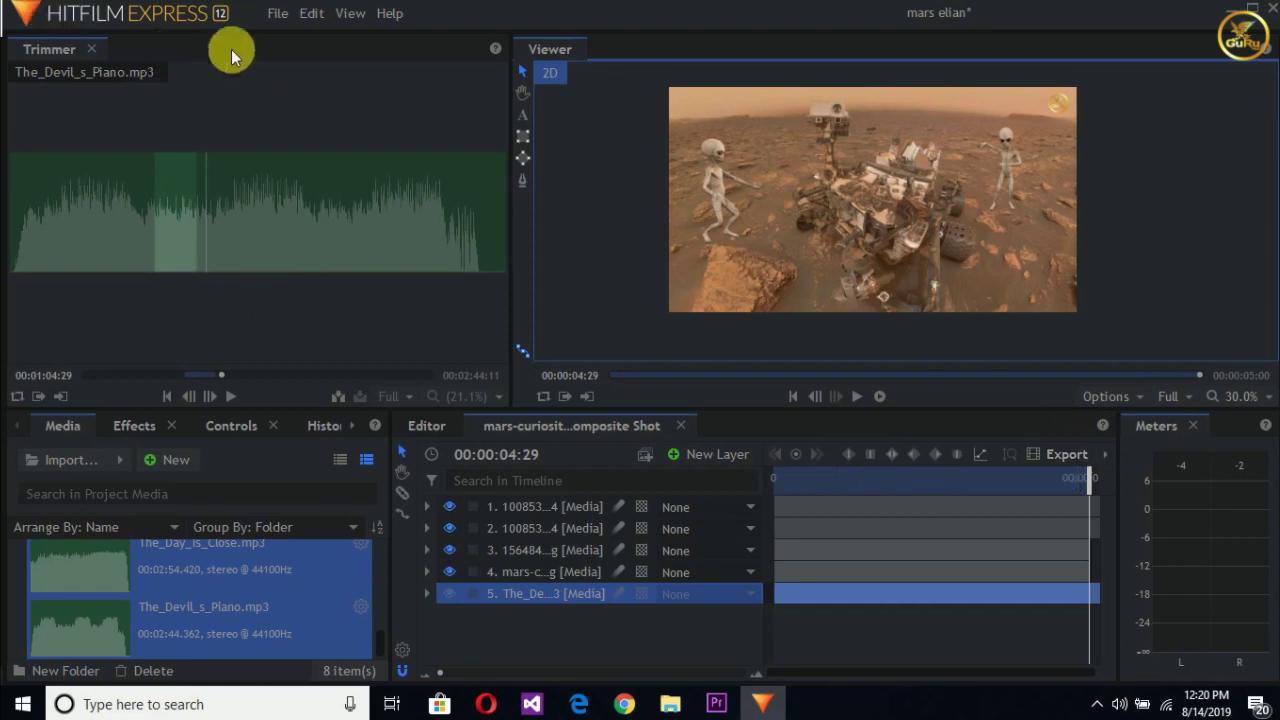
- Save the project, queue the composite's full contents for export, and go to the export screen
{"action": "left_click", "coordinate": [276, 14]}
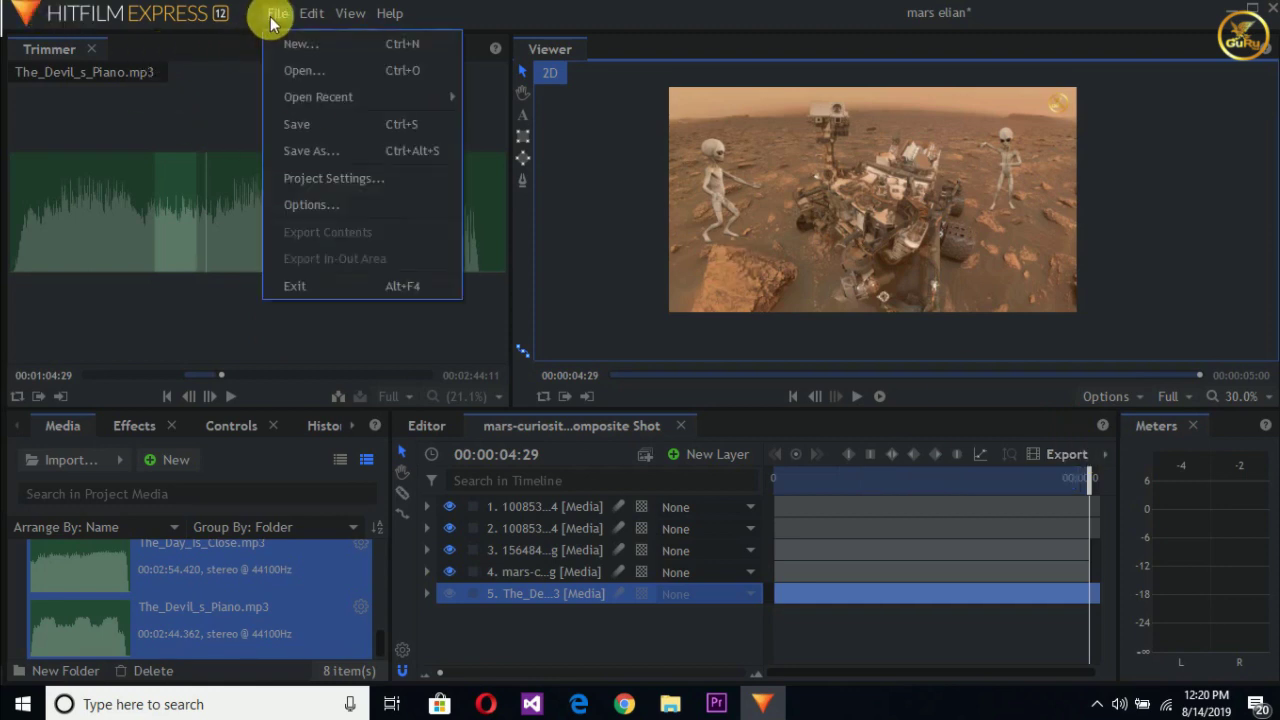
{"action": "left_click", "coordinate": [302, 129]}
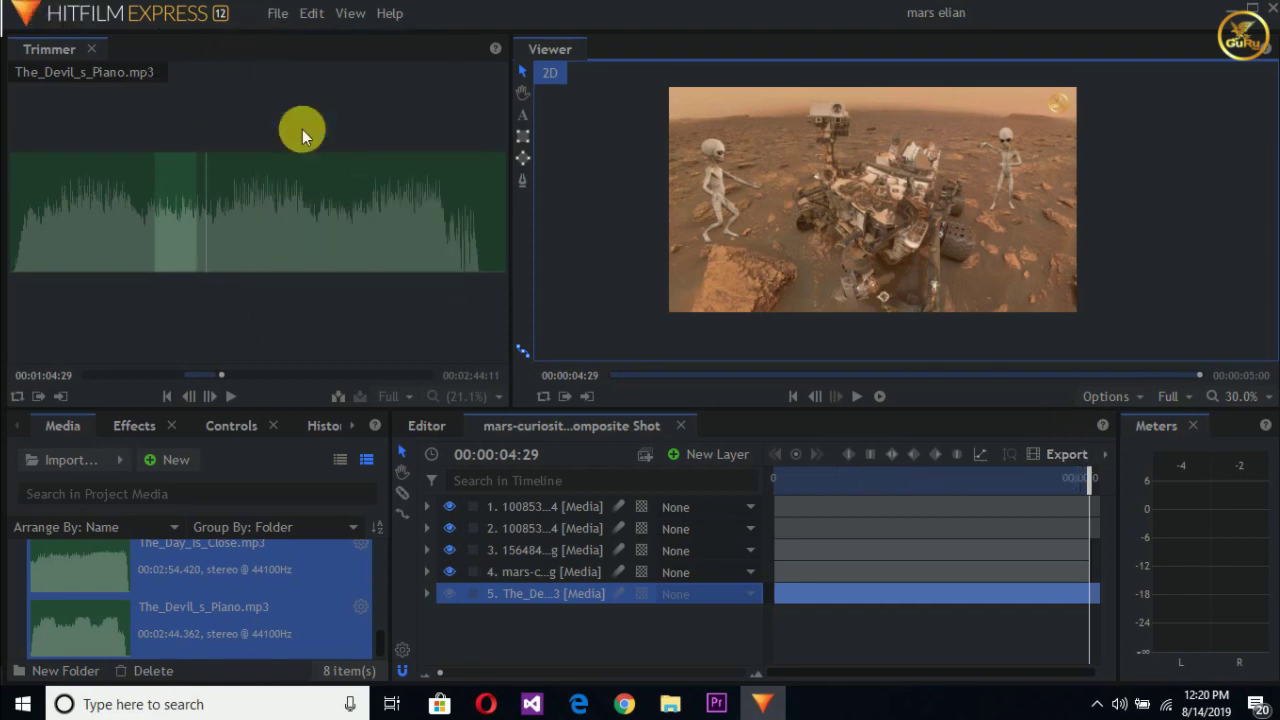
{"action": "left_click", "coordinate": [1066, 454]}
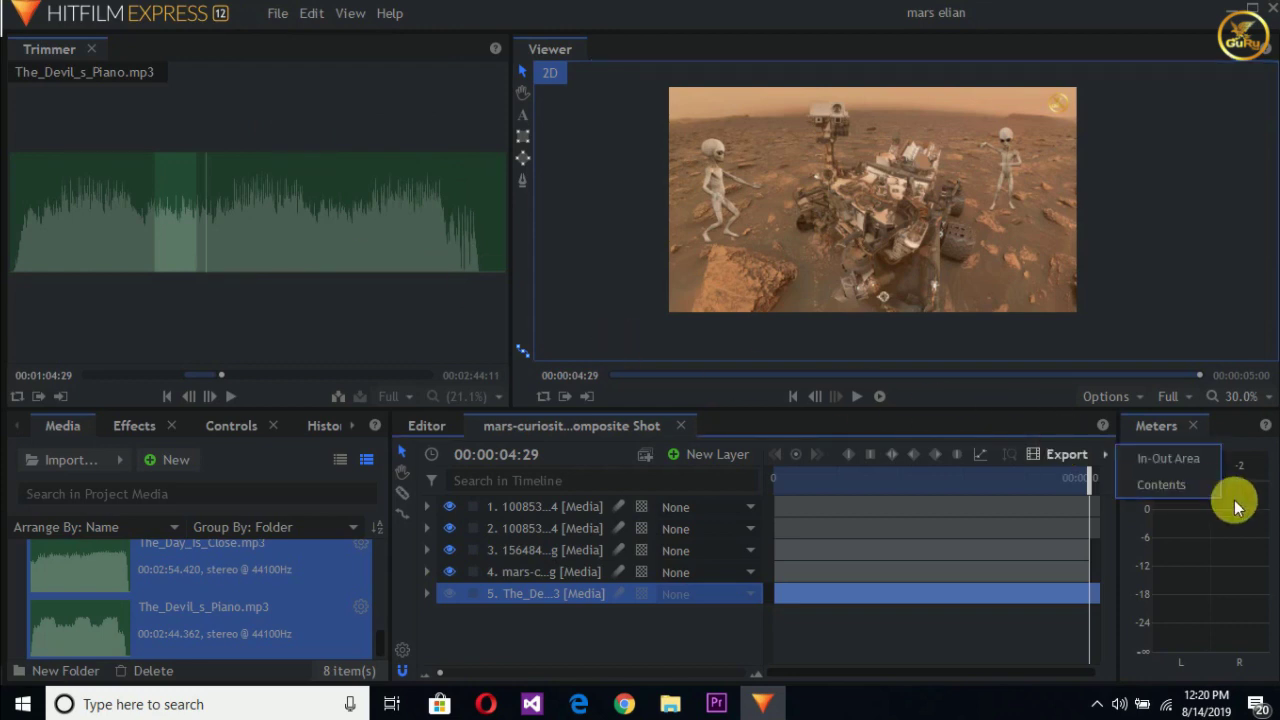
{"action": "left_click", "coordinate": [1207, 488]}
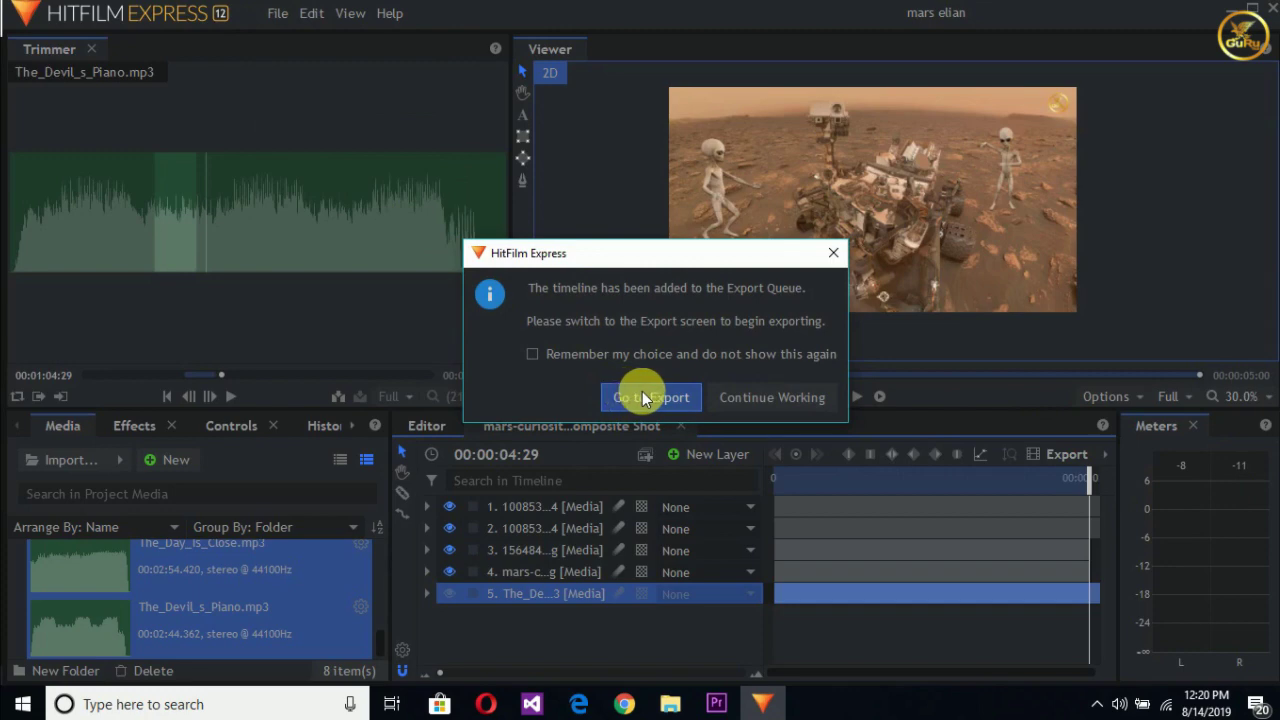
{"action": "left_click", "coordinate": [642, 391]}
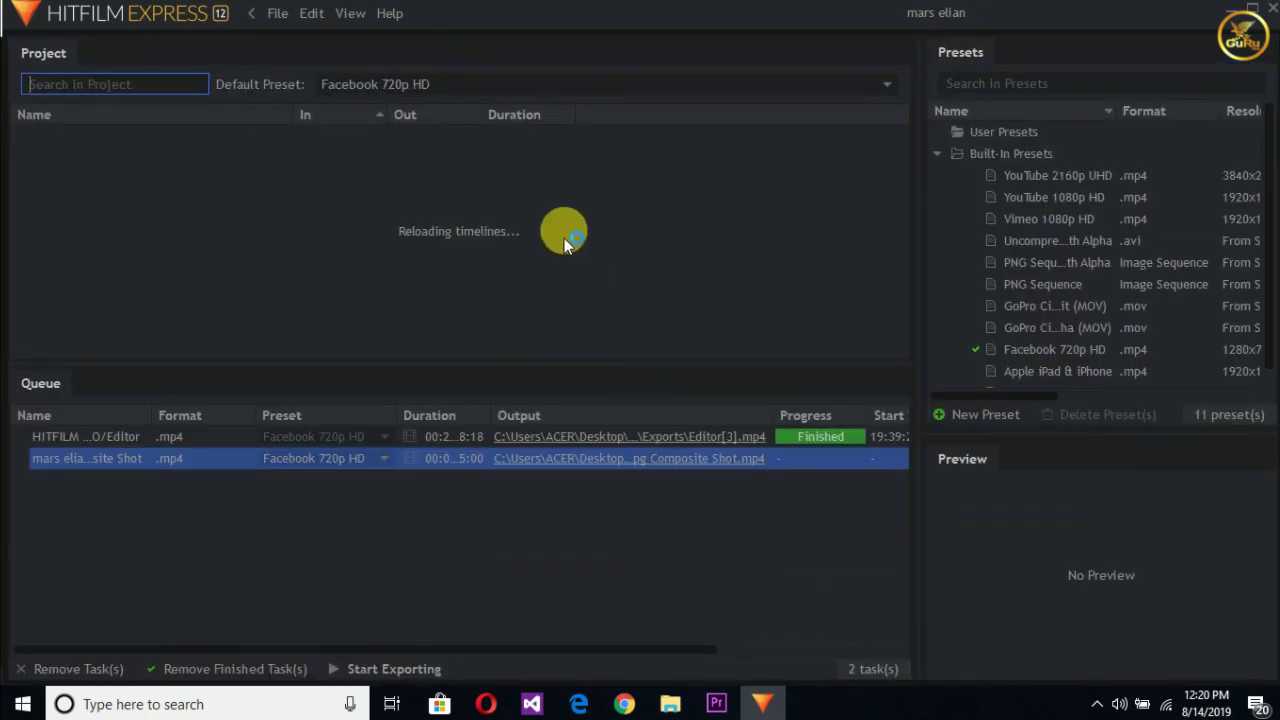
- Remove both existing tasks from the export queue
{"action": "left_click_drag", "start_coordinate": [402, 497], "coordinate": [585, 430]}
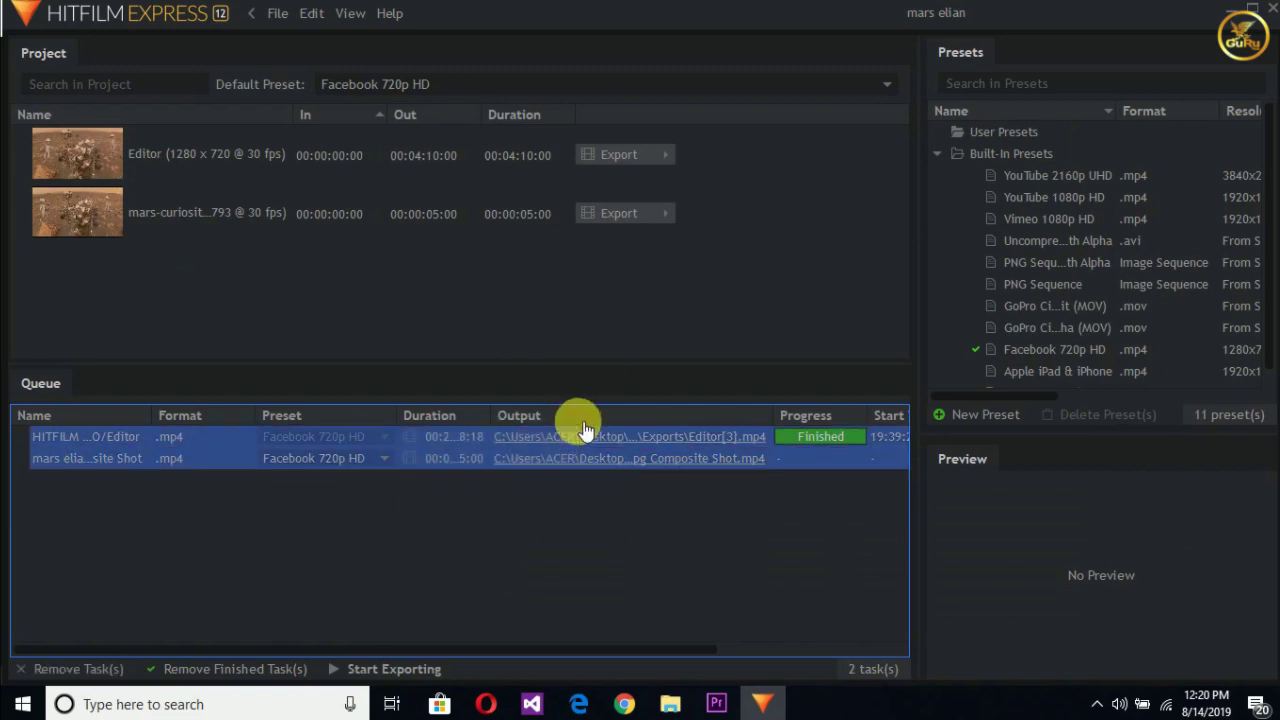
{"action": "key", "text": "Delete"}
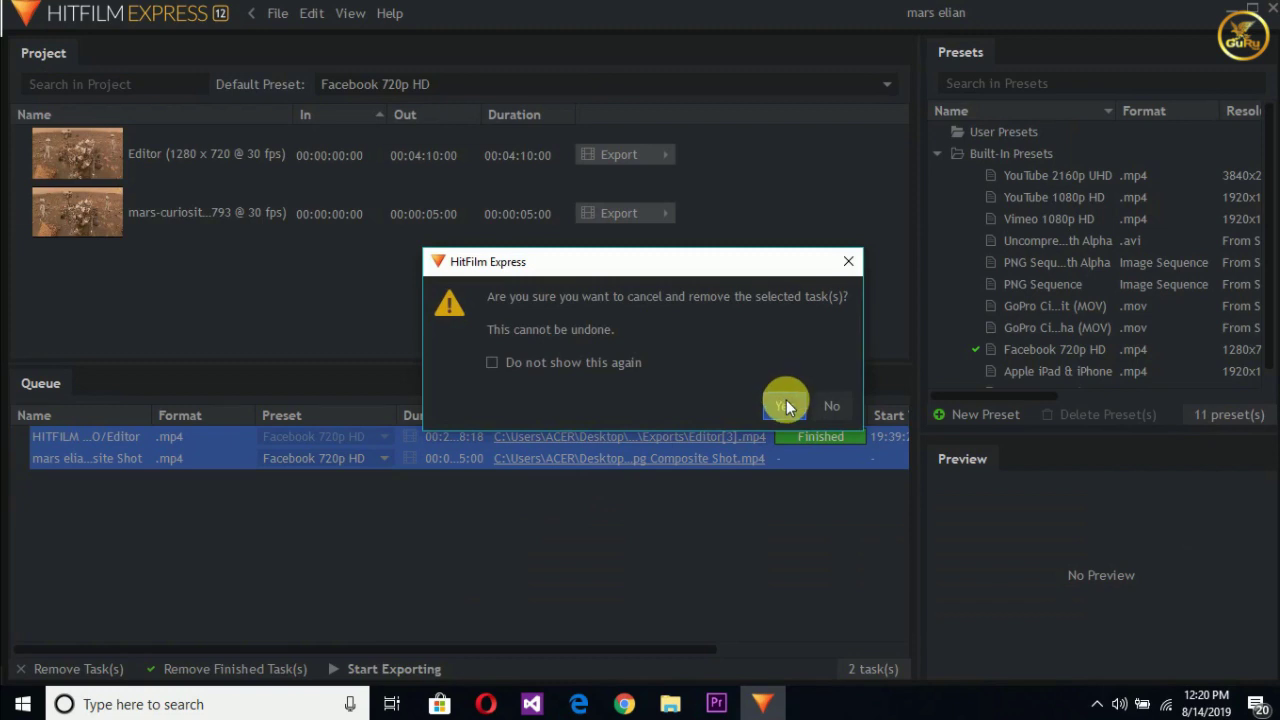
{"action": "left_click", "coordinate": [786, 400]}
- Queue the Editor timeline's full contents for export and start exporting
{"action": "left_click", "coordinate": [422, 227]}
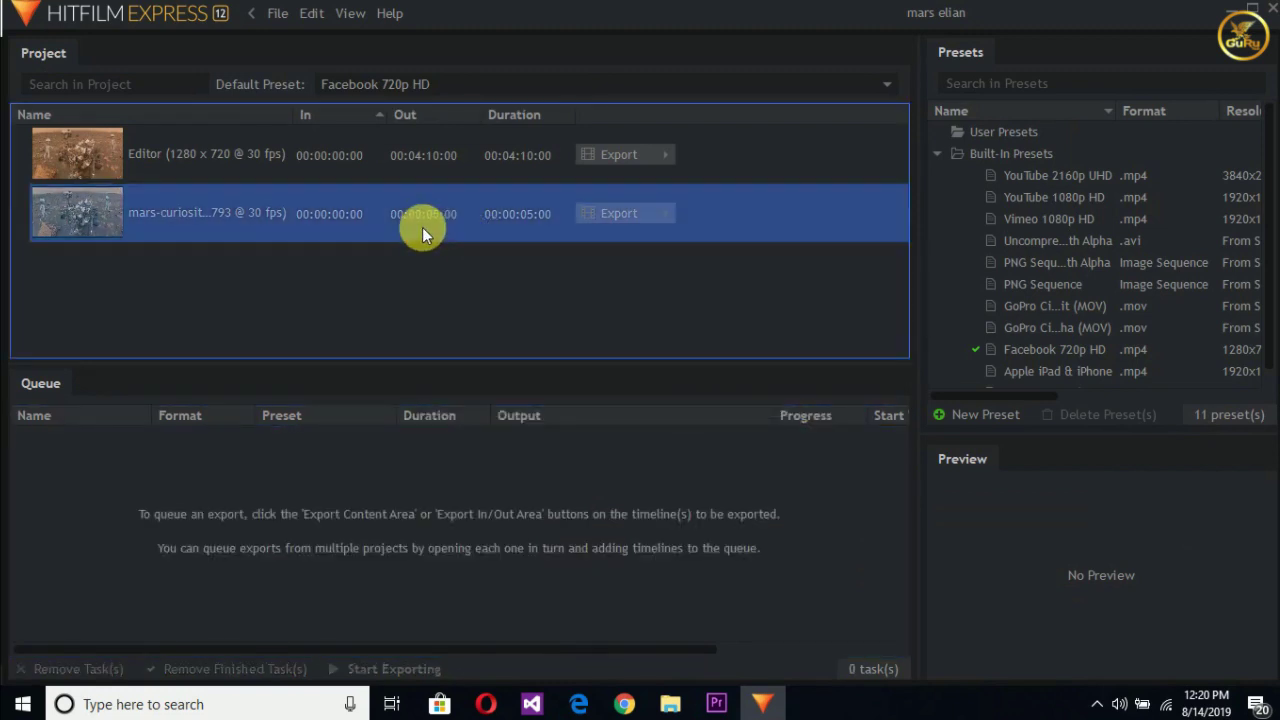
{"action": "right_click", "coordinate": [422, 227]}
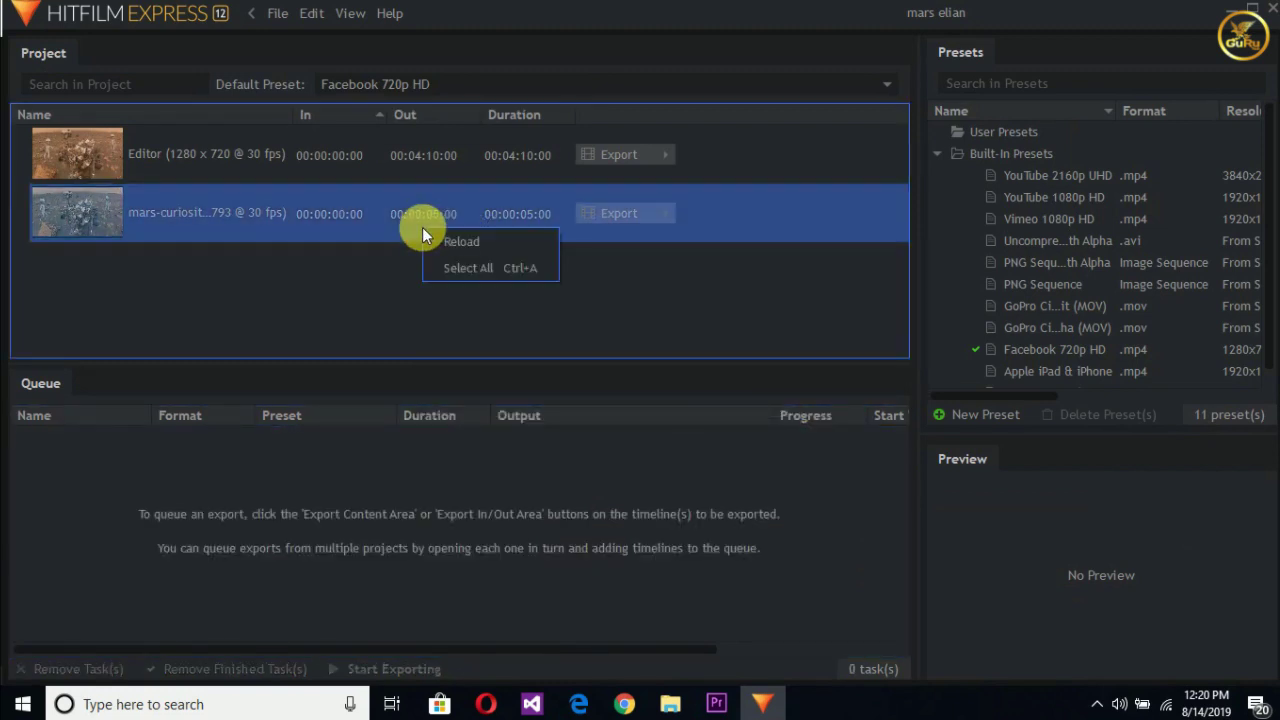
{"action": "left_click", "coordinate": [408, 158]}
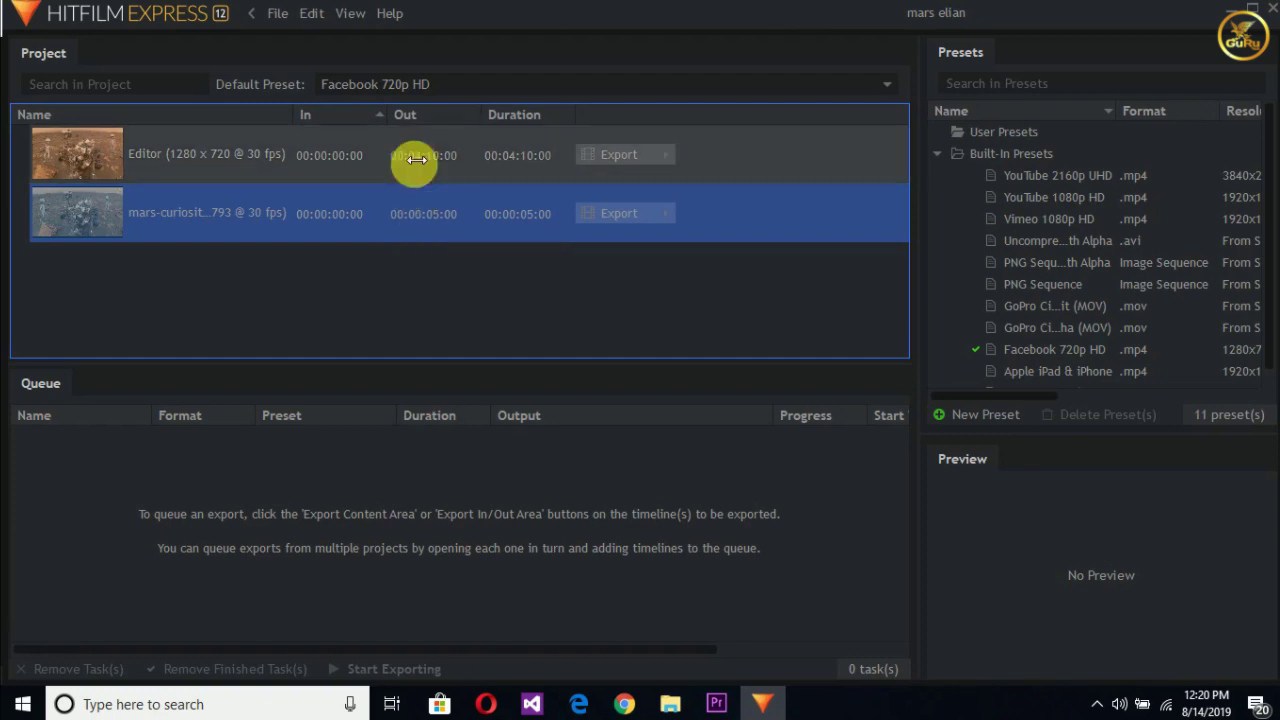
{"action": "right_click", "coordinate": [406, 157]}
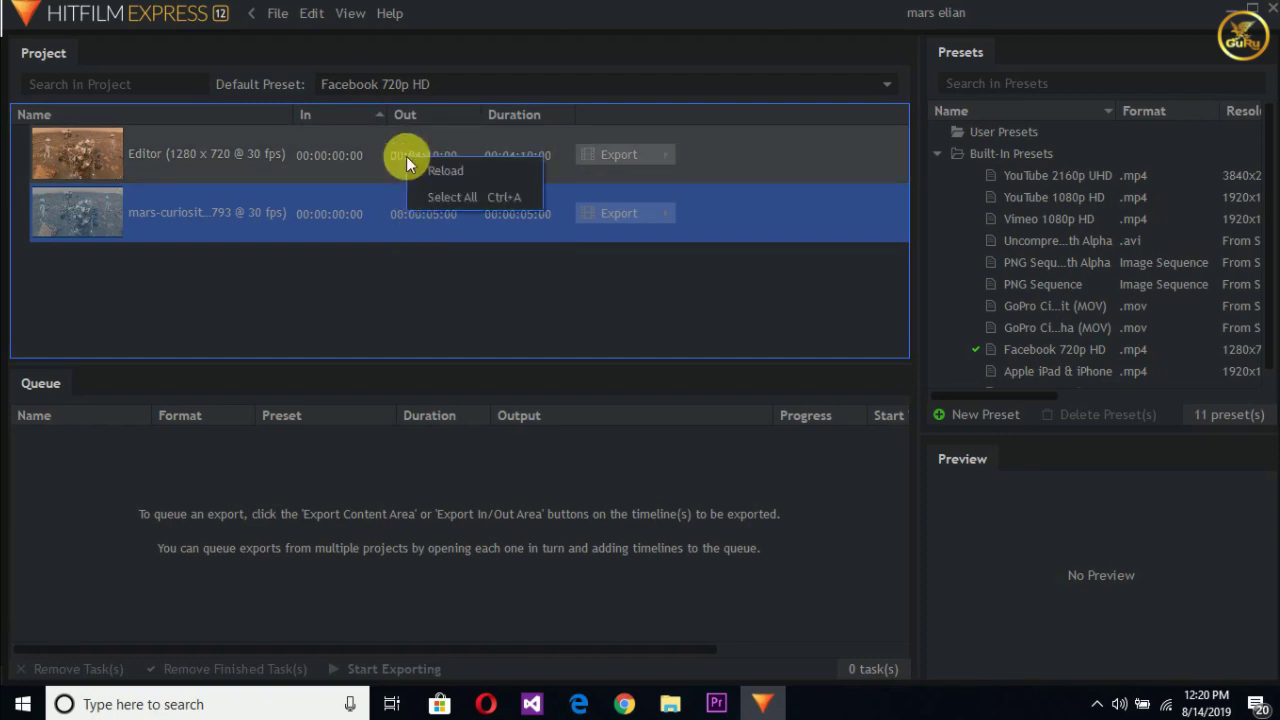
{"action": "left_click", "coordinate": [427, 290]}
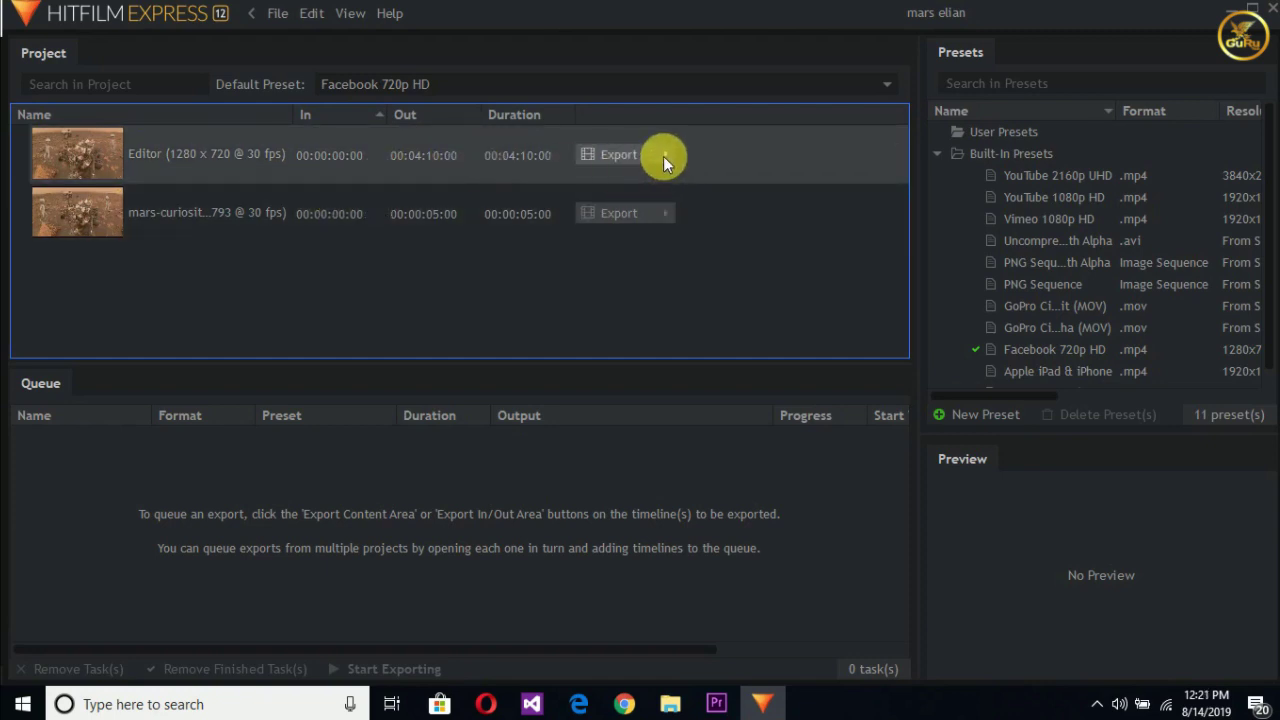
{"action": "left_click", "coordinate": [663, 156]}
{"action": "left_click", "coordinate": [708, 187]}
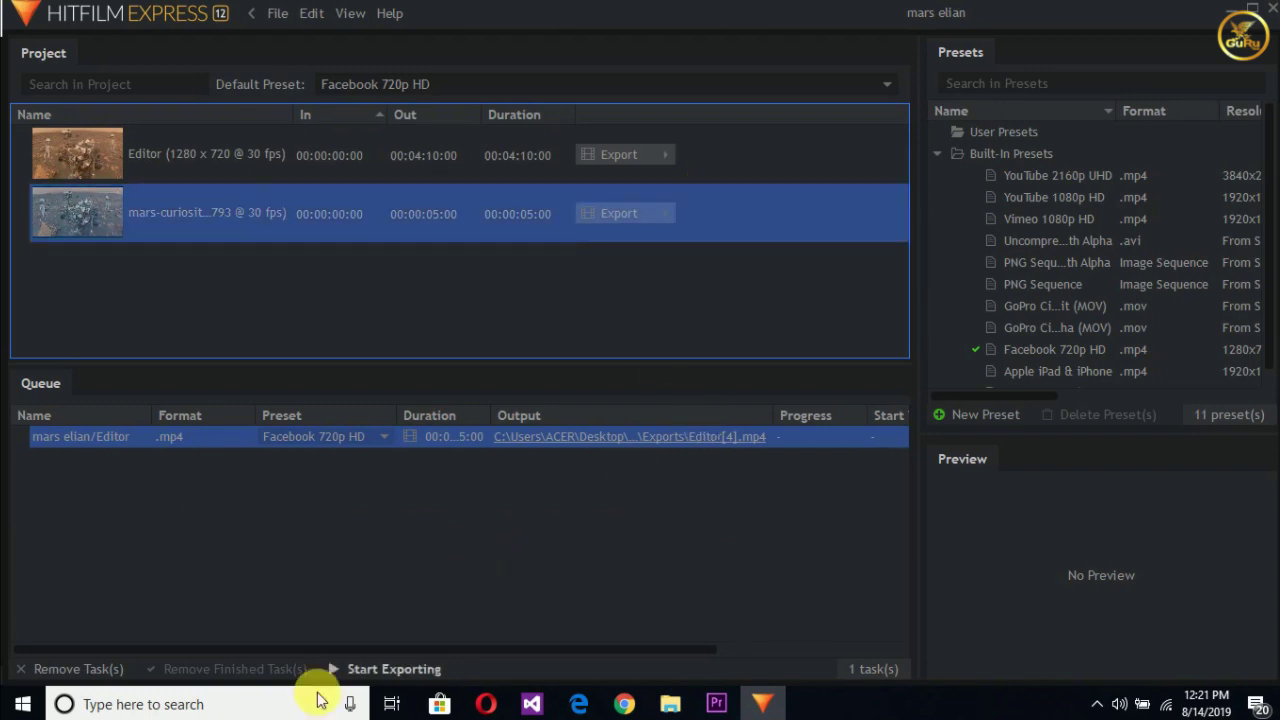
{"action": "left_click", "coordinate": [342, 675]}
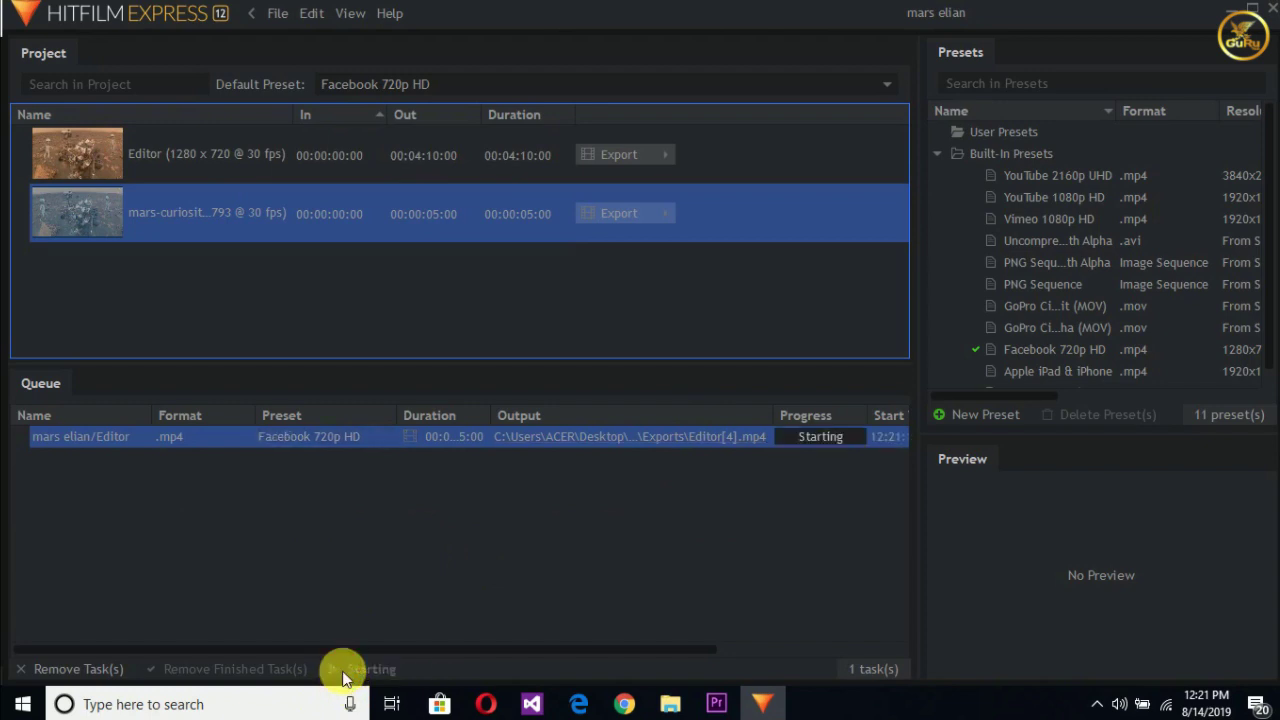
- Cancel and remove the running Facebook 720p HD export task from the queue
{"action": "right_click", "coordinate": [720, 505]}
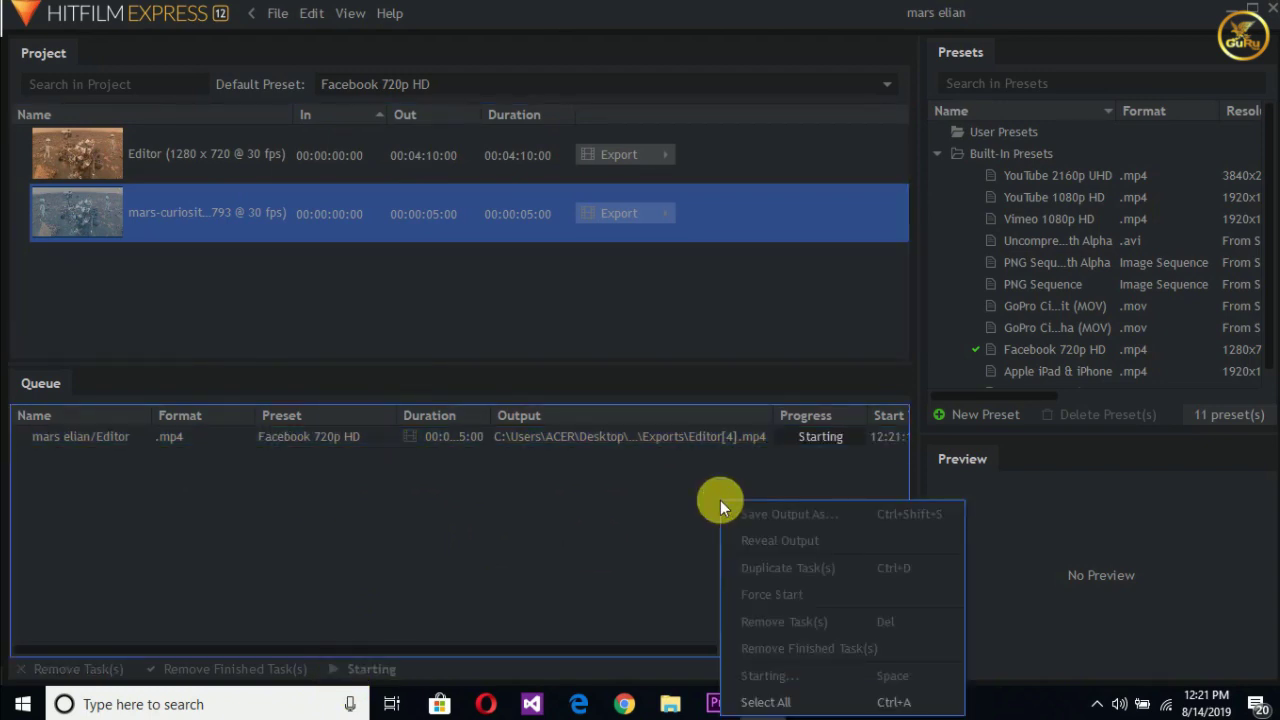
{"action": "left_click", "coordinate": [630, 497]}
{"action": "scroll", "coordinate": [630, 497], "scroll_direction": "right", "scroll_amount": 3}
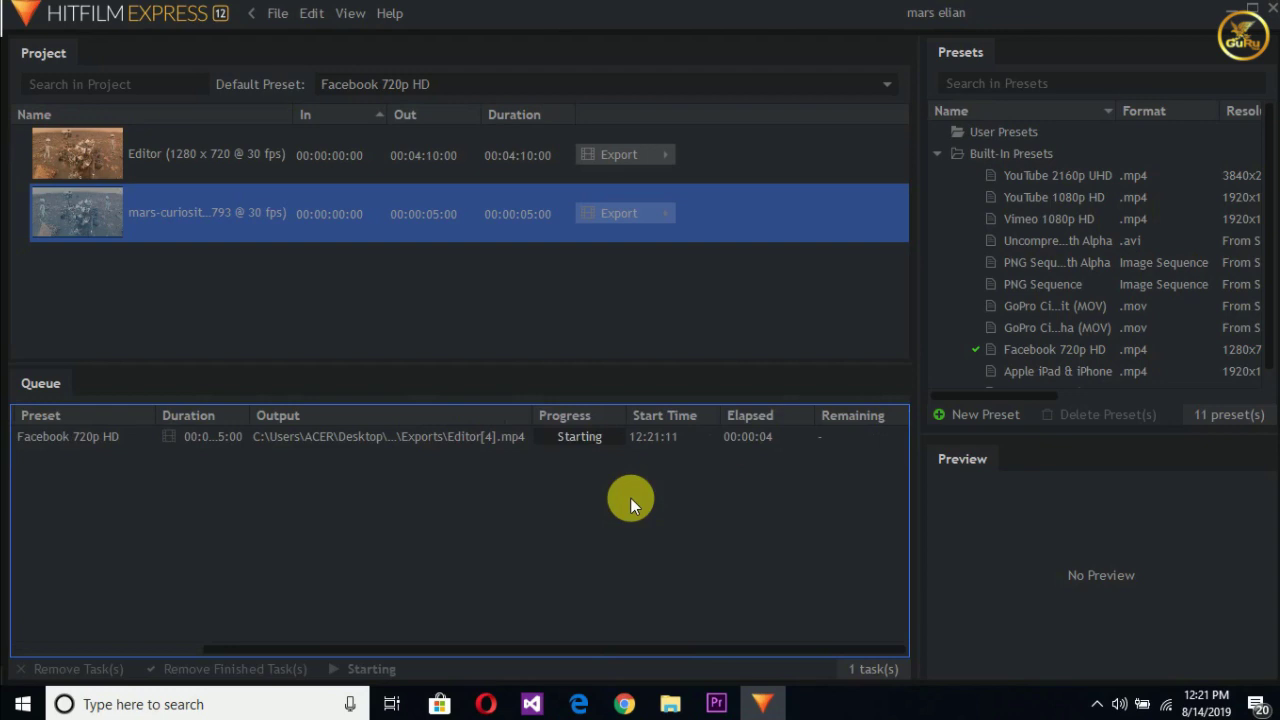
{"action": "left_click", "coordinate": [495, 438]}
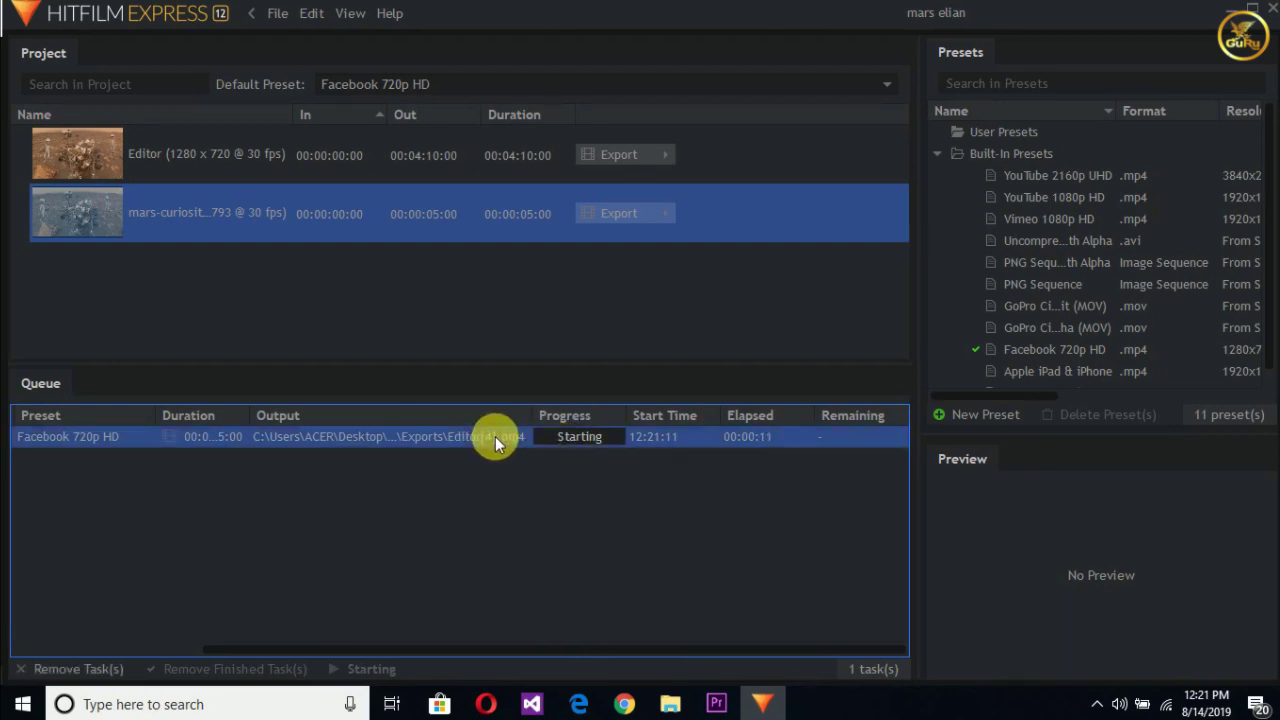
{"action": "right_click", "coordinate": [615, 440]}
{"action": "left_click", "coordinate": [560, 438]}
{"action": "key", "text": "Delete"}
{"action": "left_click", "coordinate": [785, 388]}
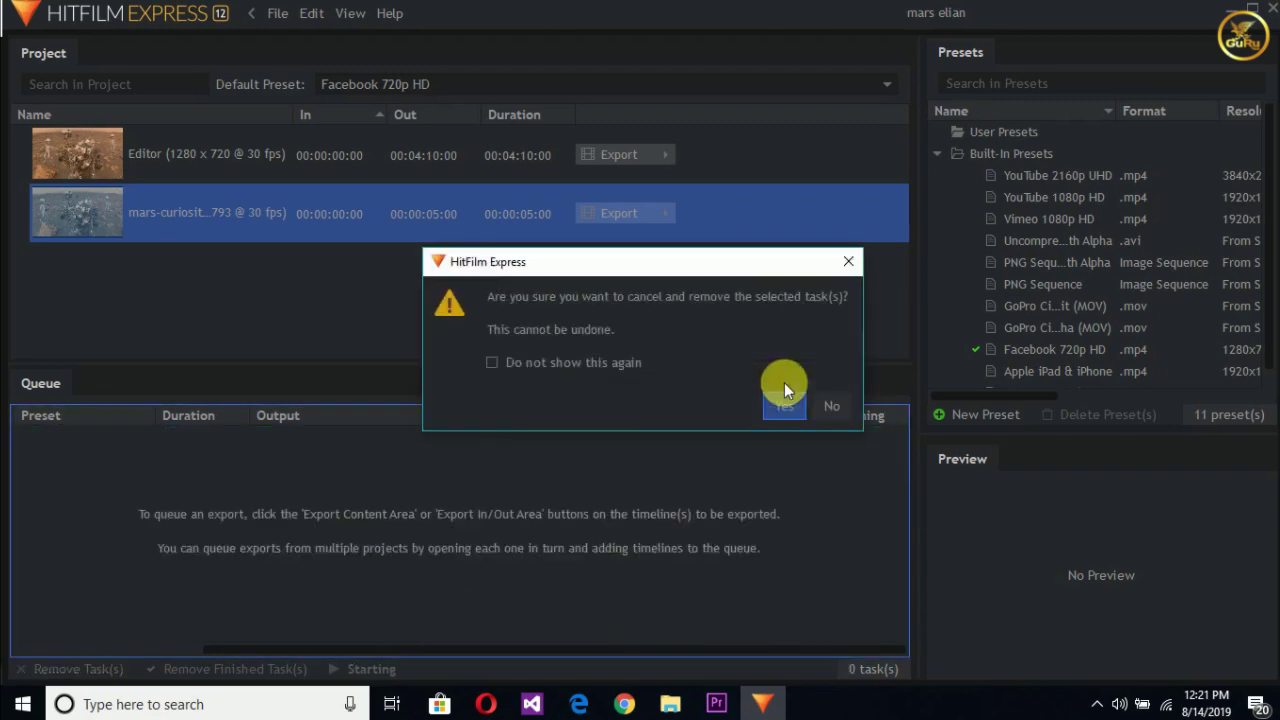
- Export the Editor timeline's contents as Editor[4].mp4, then minimize windows once rendering finishes
{"action": "double_click", "coordinate": [469, 207]}
{"action": "left_click", "coordinate": [501, 162]}
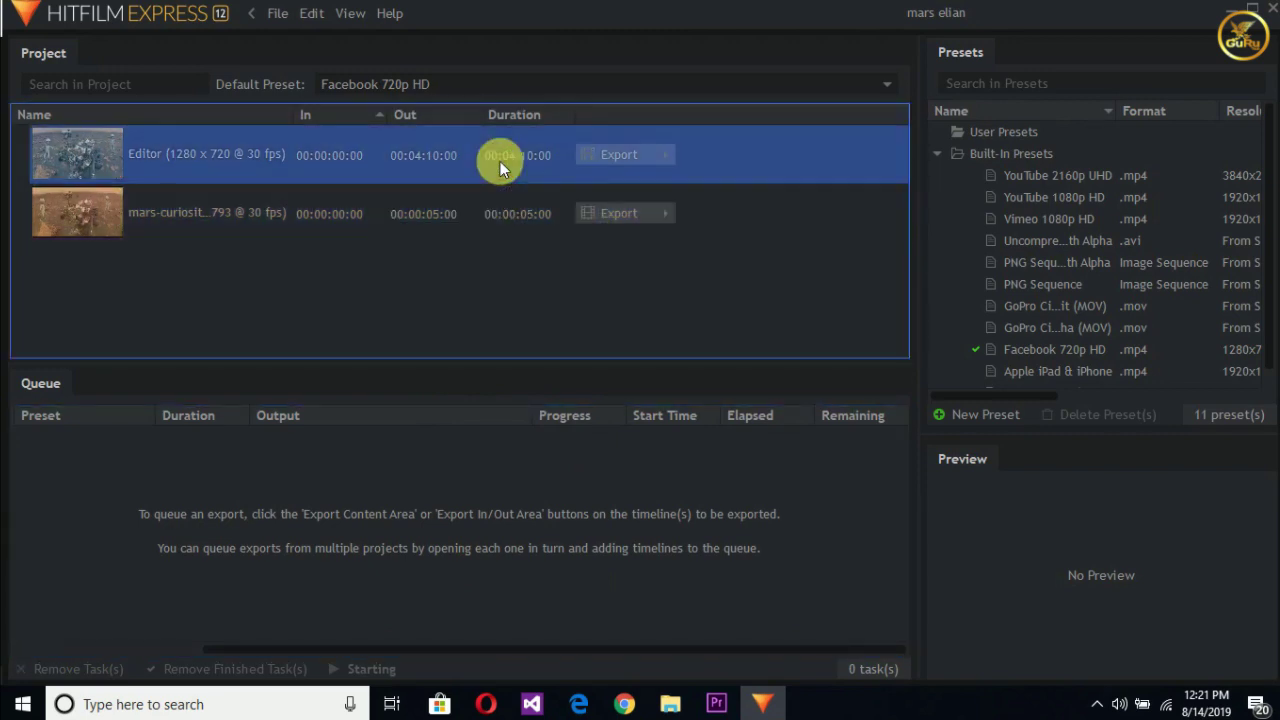
{"action": "left_click", "coordinate": [648, 148]}
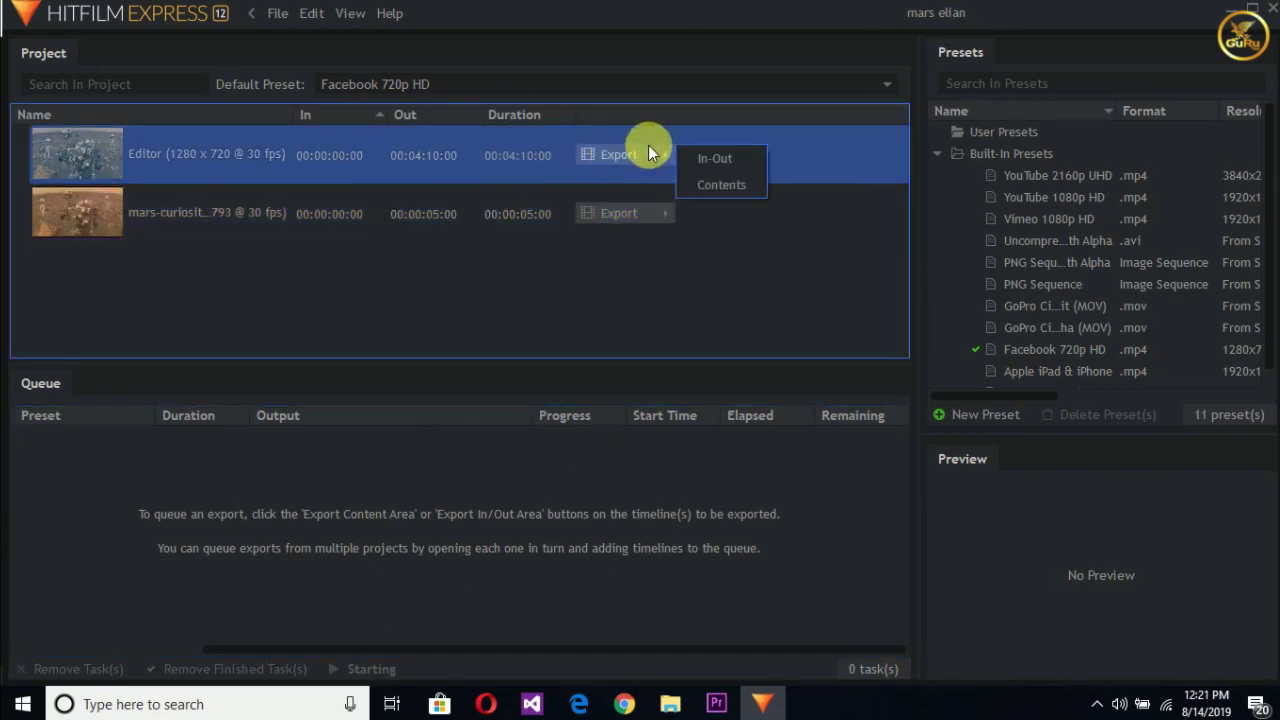
{"action": "left_click", "coordinate": [687, 184]}
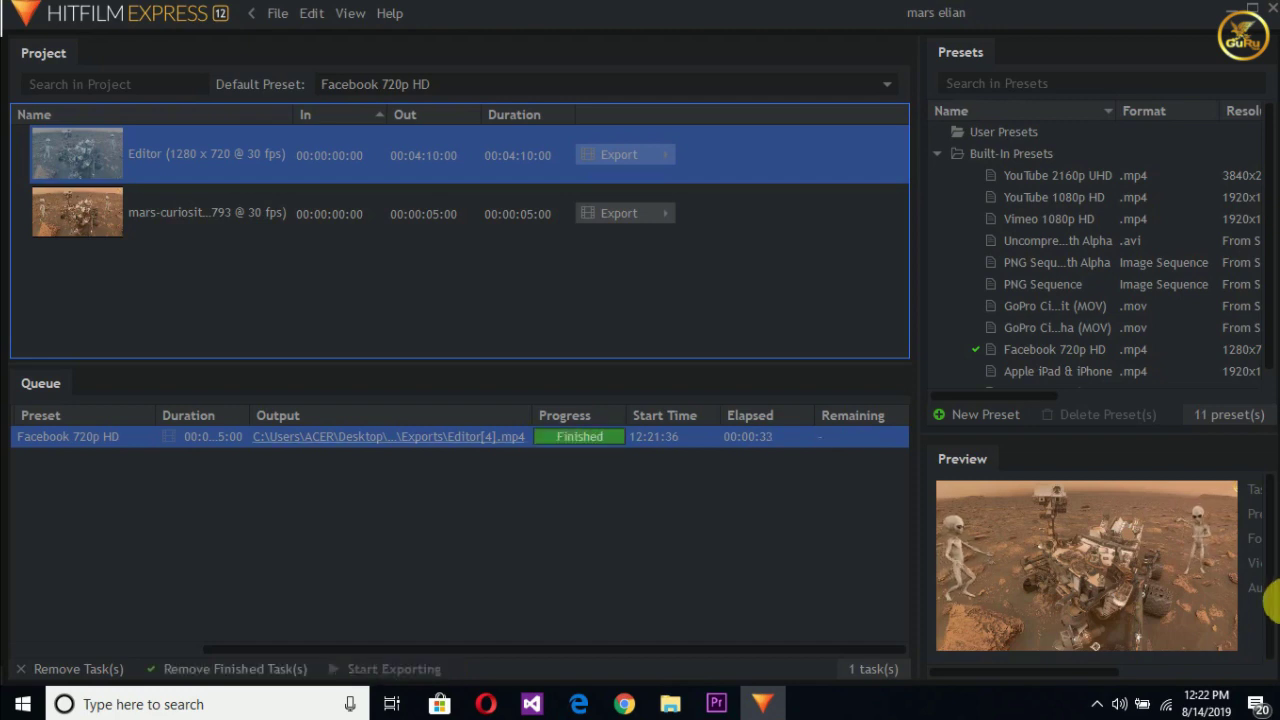
{"action": "left_click", "coordinate": [1236, 18]}
{"action": "left_click", "coordinate": [1236, 18]}
- Refresh the desktop and open the HitFilm Express folder in a maximized window
{"action": "right_click", "coordinate": [934, 17]}
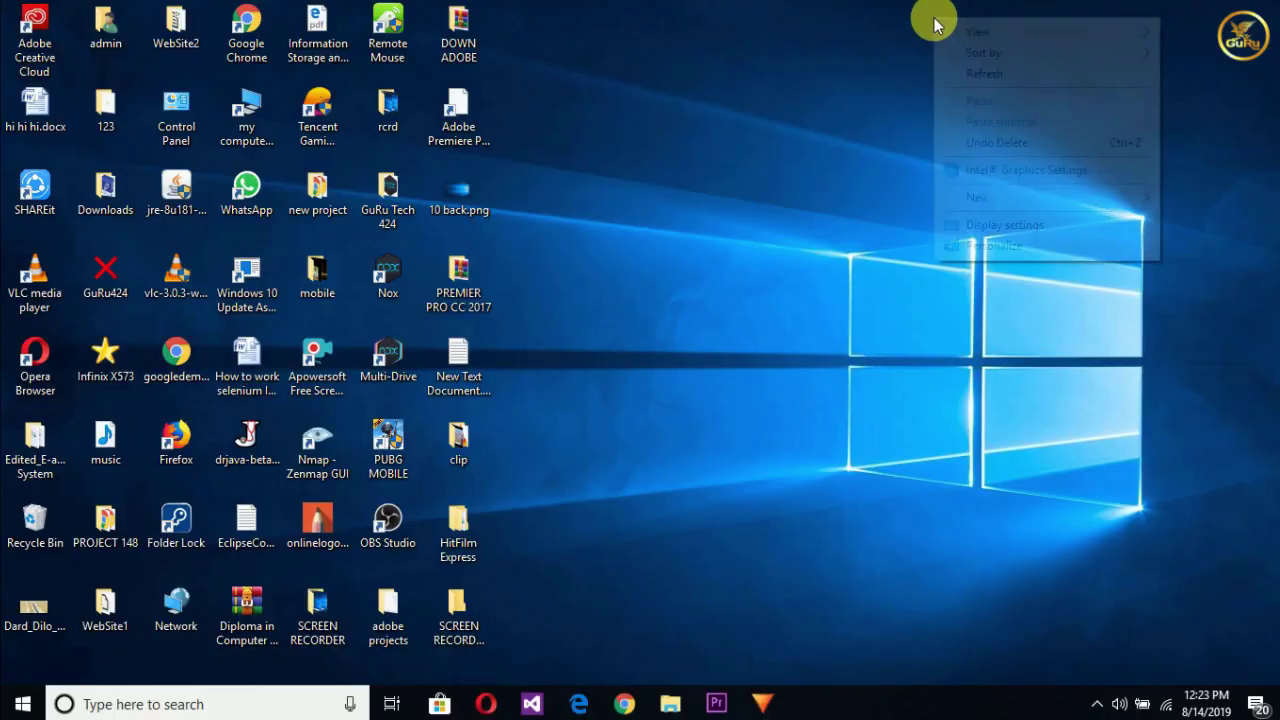
{"action": "left_click", "coordinate": [984, 76]}
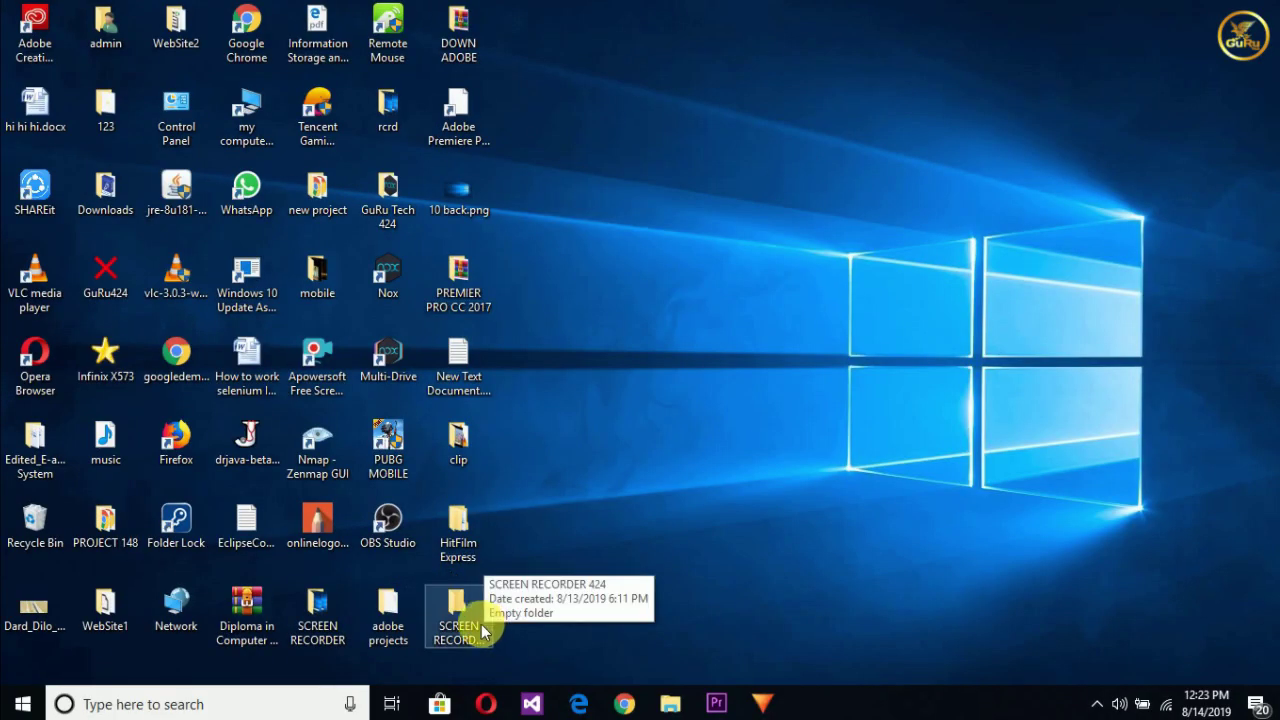
{"action": "double_click", "coordinate": [465, 548]}
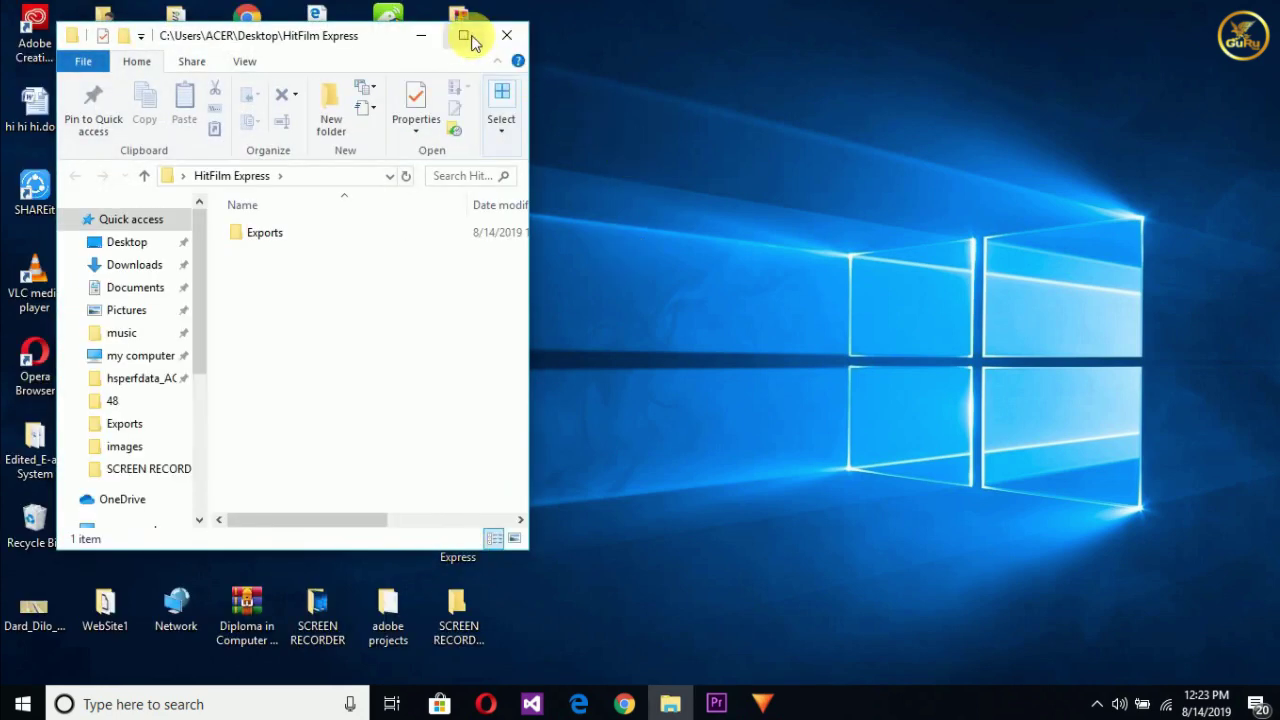
{"action": "left_click", "coordinate": [463, 32]}
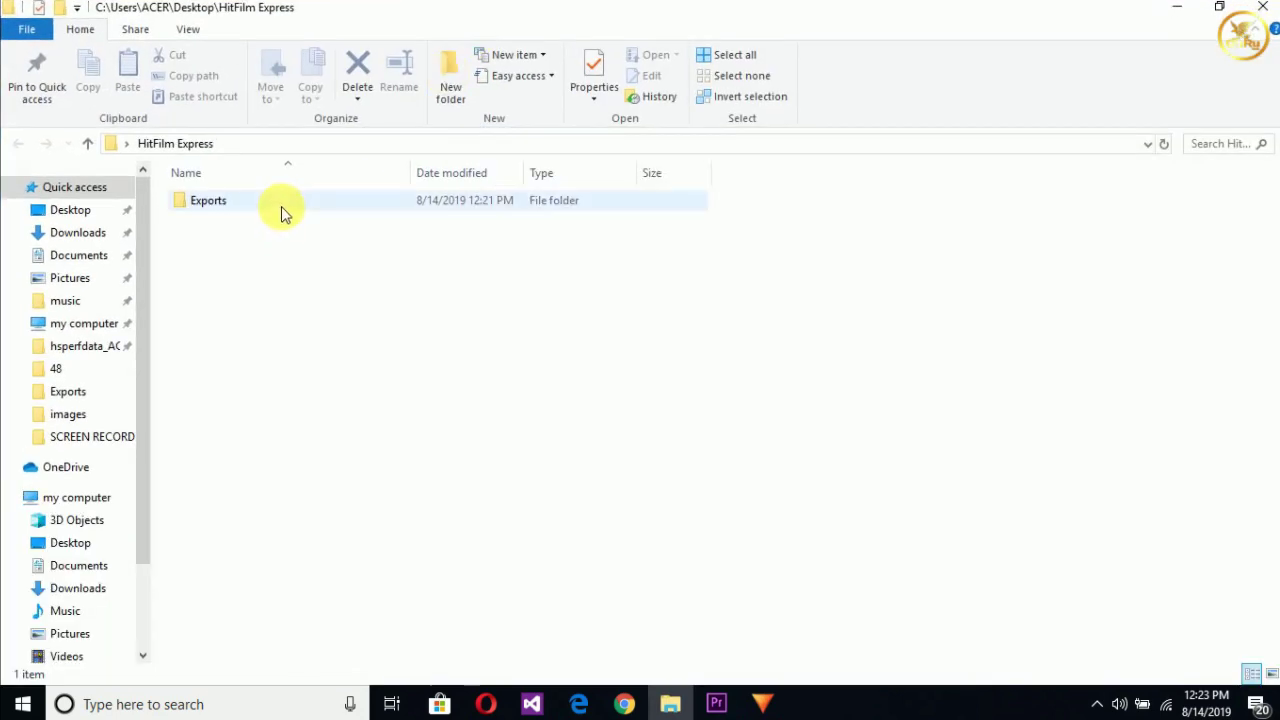
- Open the Exports folder and launch Editor[4].mp4
{"action": "left_click", "coordinate": [281, 212]}
{"action": "double_click", "coordinate": [281, 212]}
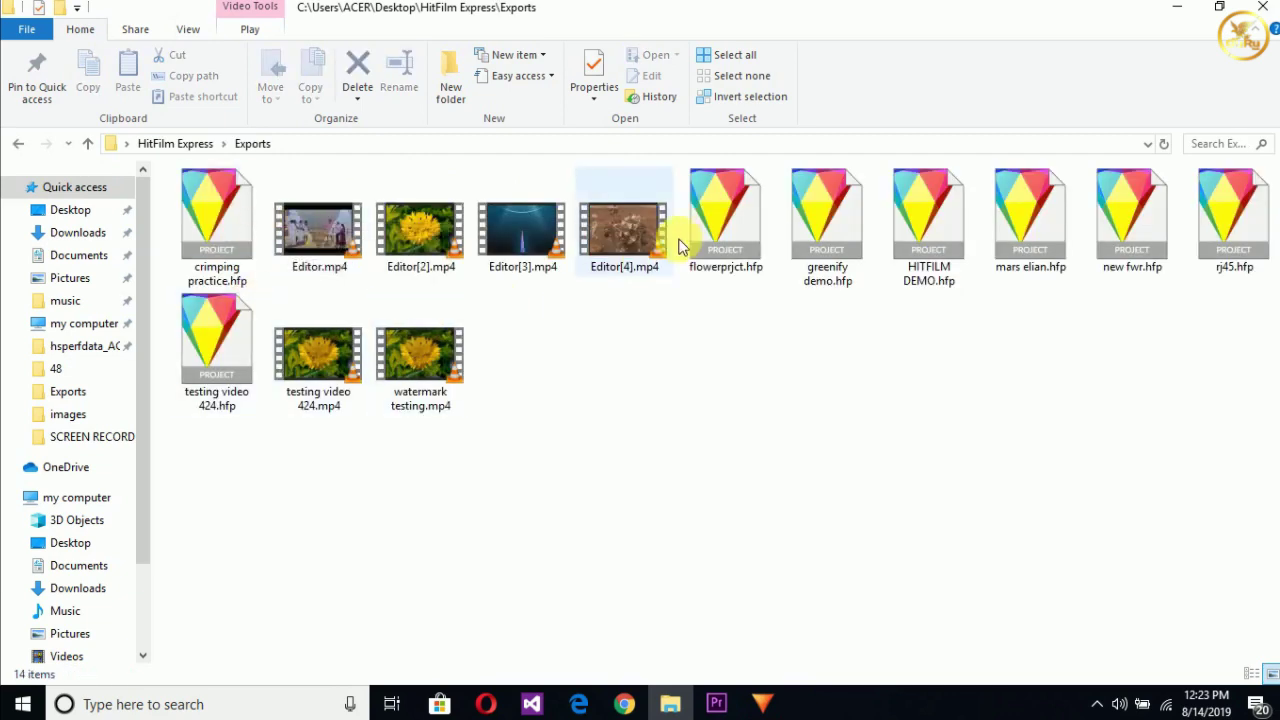
{"action": "left_click", "coordinate": [655, 240]}
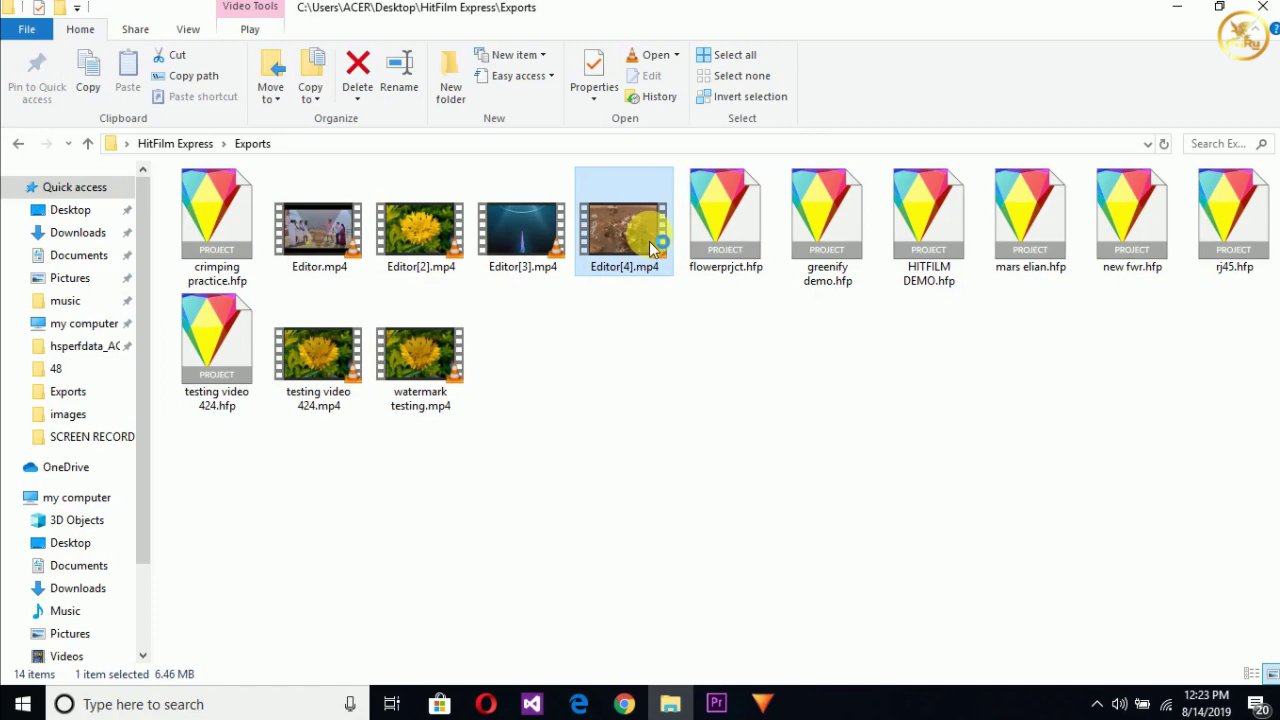
{"action": "double_click", "coordinate": [651, 242]}
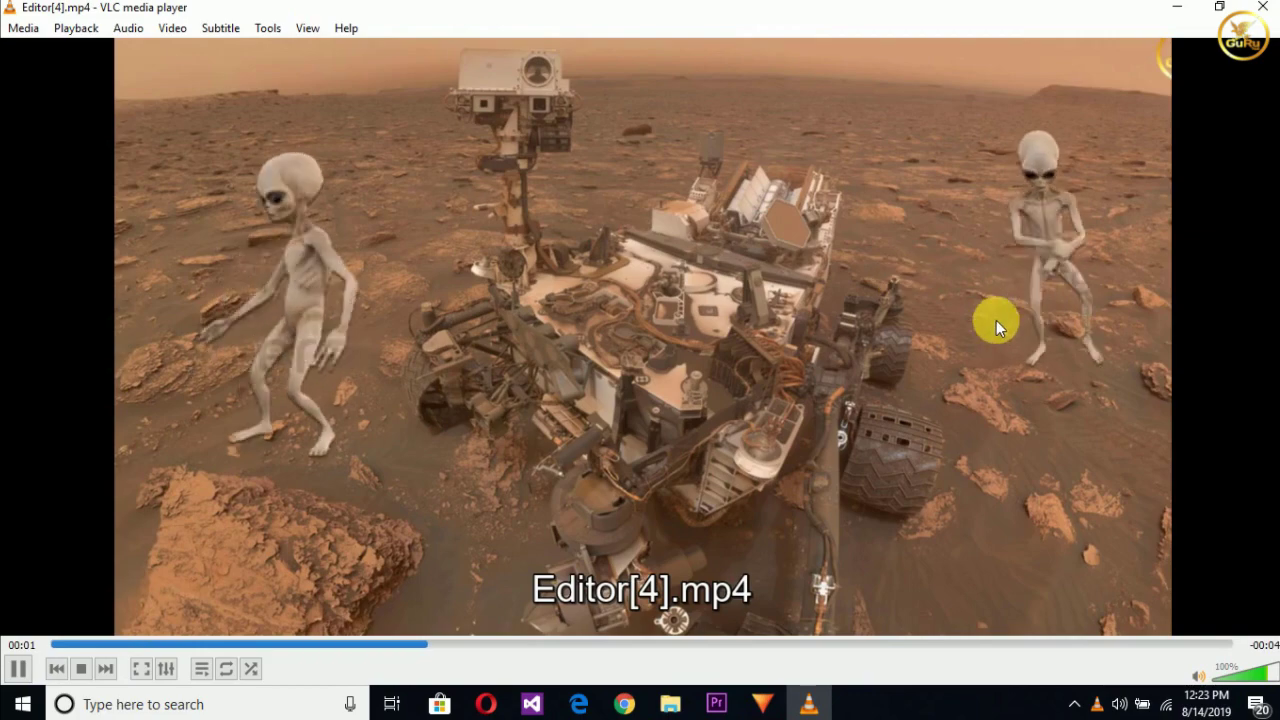
- Watch Editor[4].mp4 fullscreen, replay it from the playlist, then minimize VLC
{"action": "double_click", "coordinate": [996, 320]}
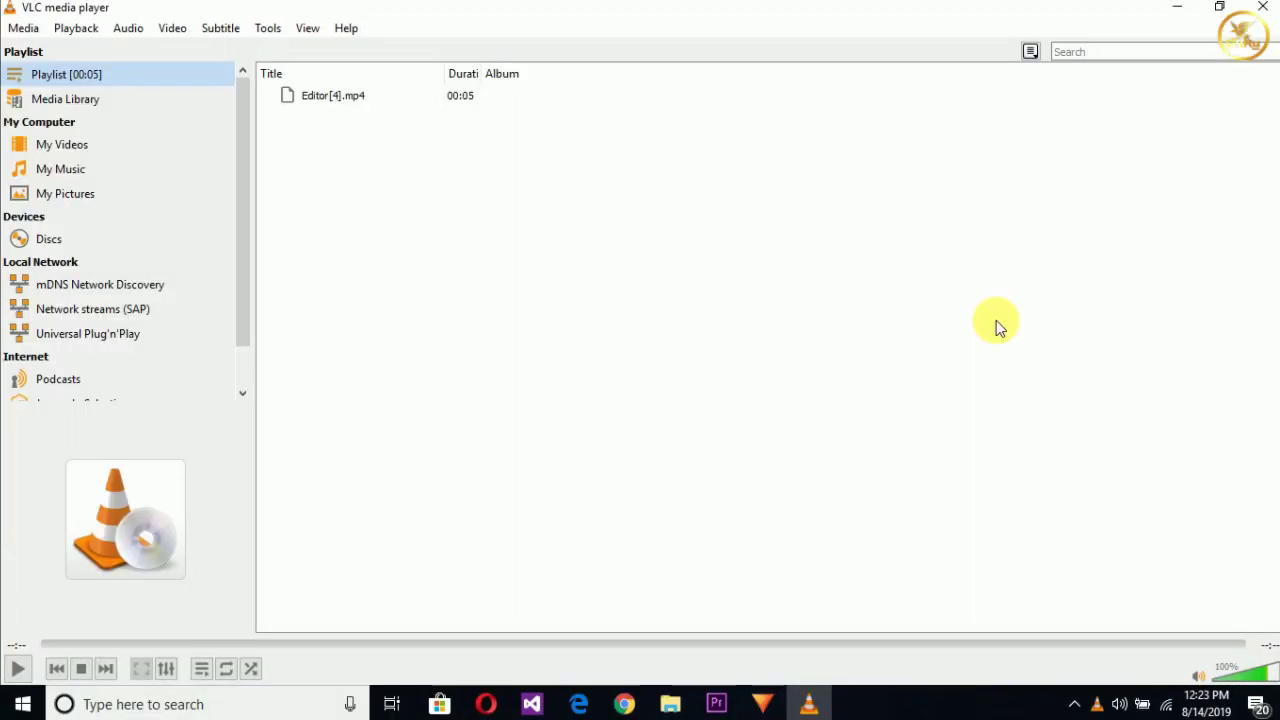
{"action": "double_click", "coordinate": [420, 96]}
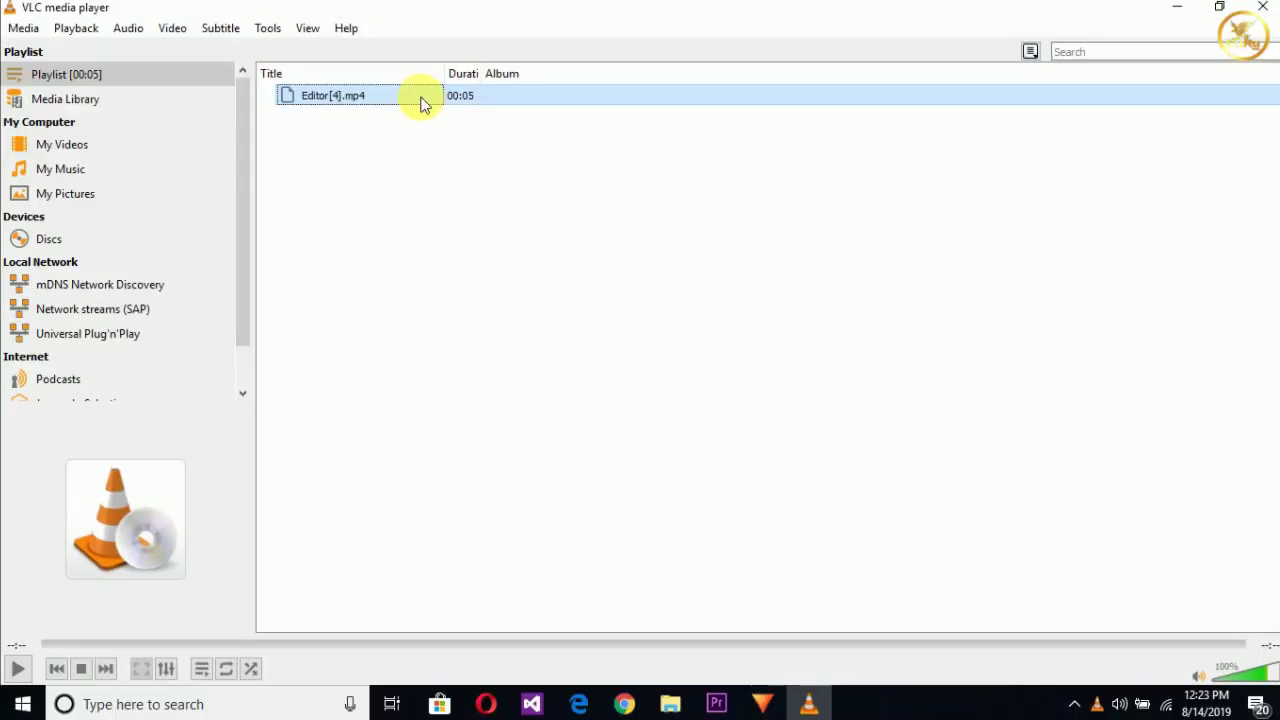
{"action": "left_click", "coordinate": [1183, 11]}
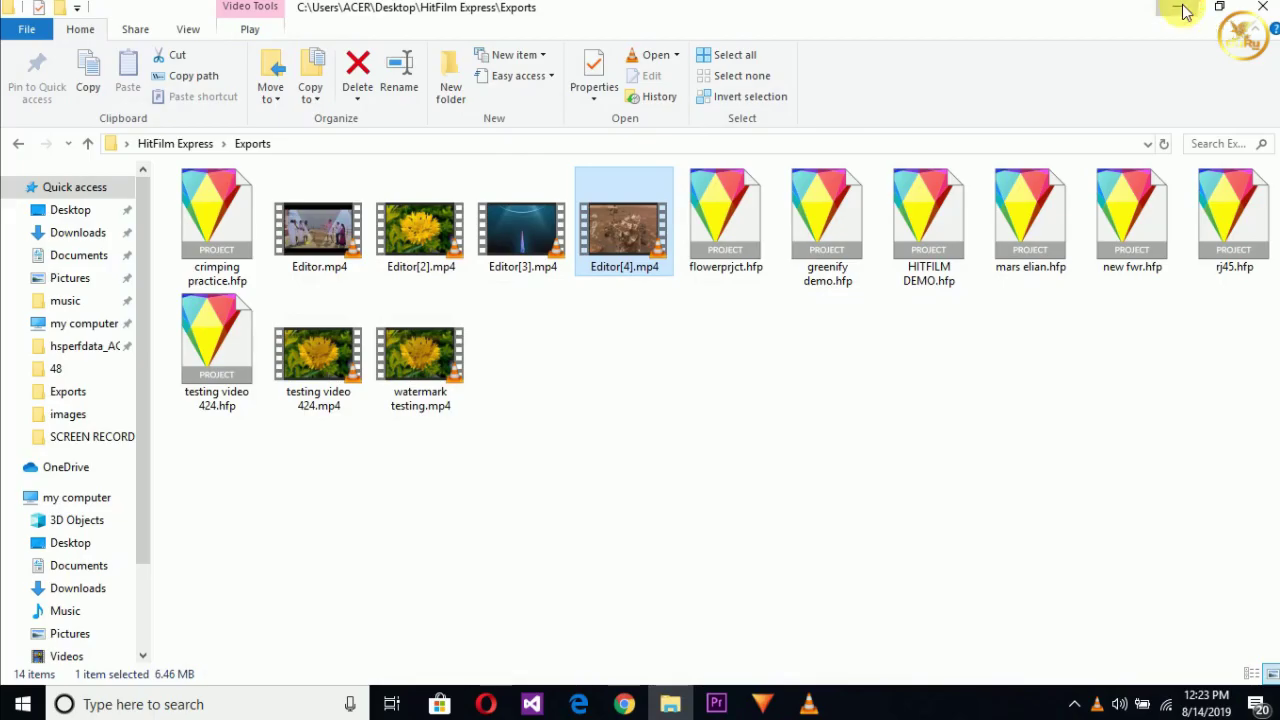
- Minimize the Exports folder window to reveal the desktop
{"action": "left_click", "coordinate": [1183, 11]}
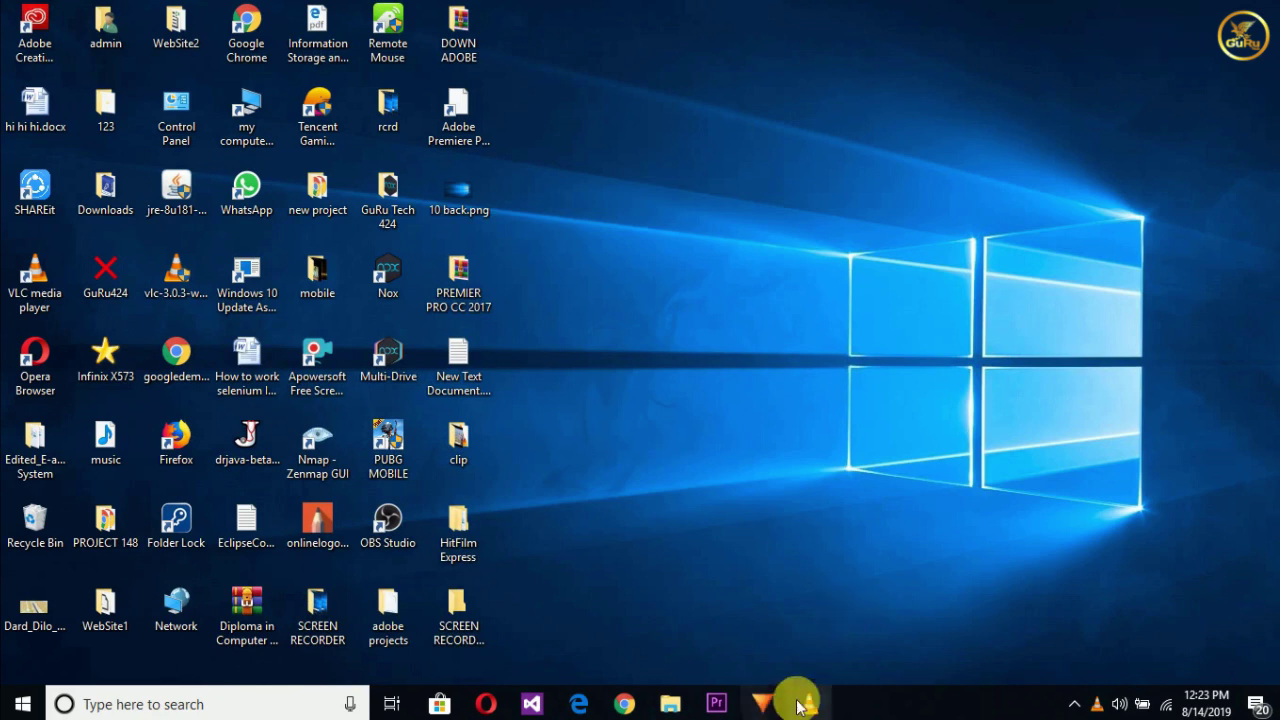
{"action": "mouse_move", "coordinate": [797, 694]}
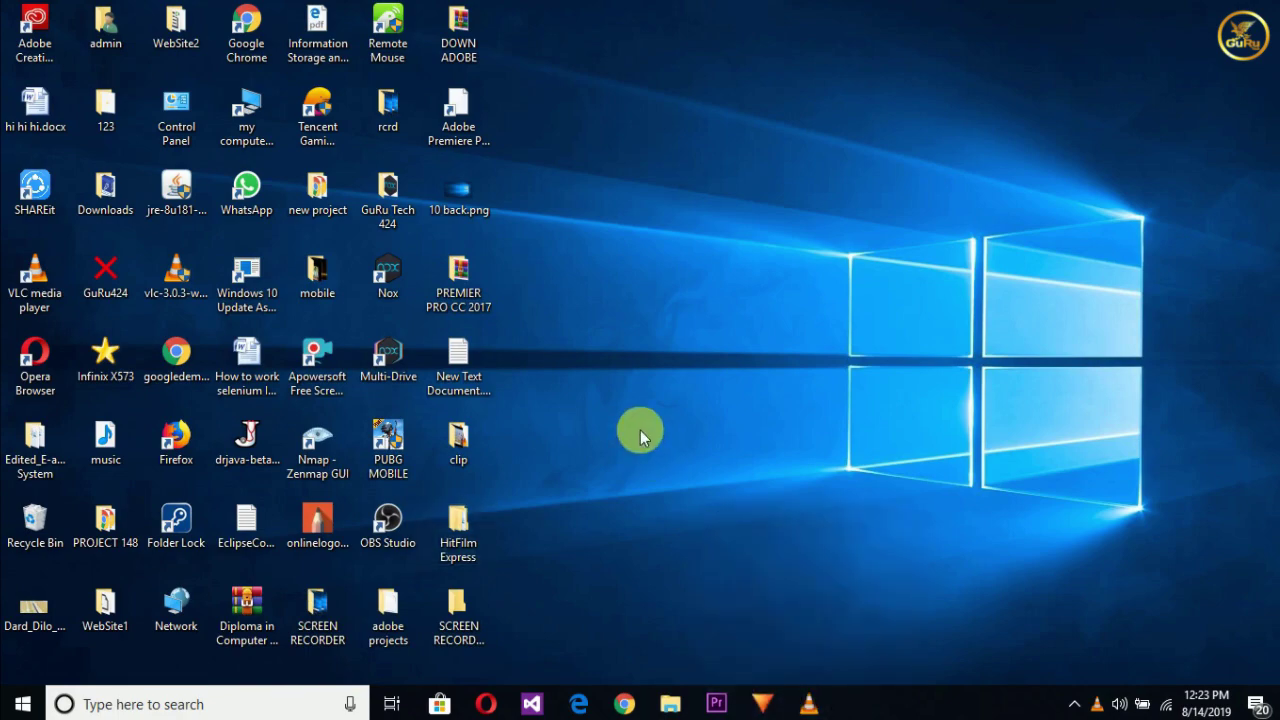